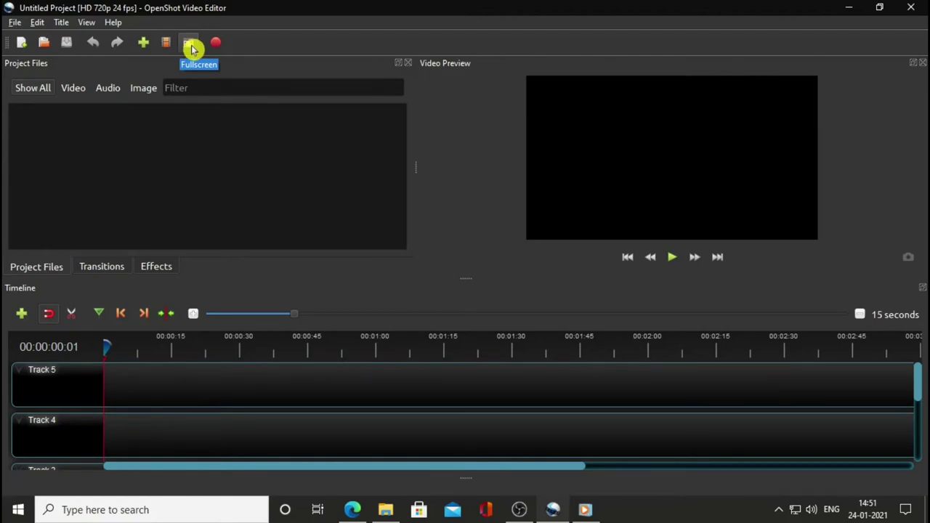
Step: Try the fullscreen view and return to the maximized editor window
click(190, 45)
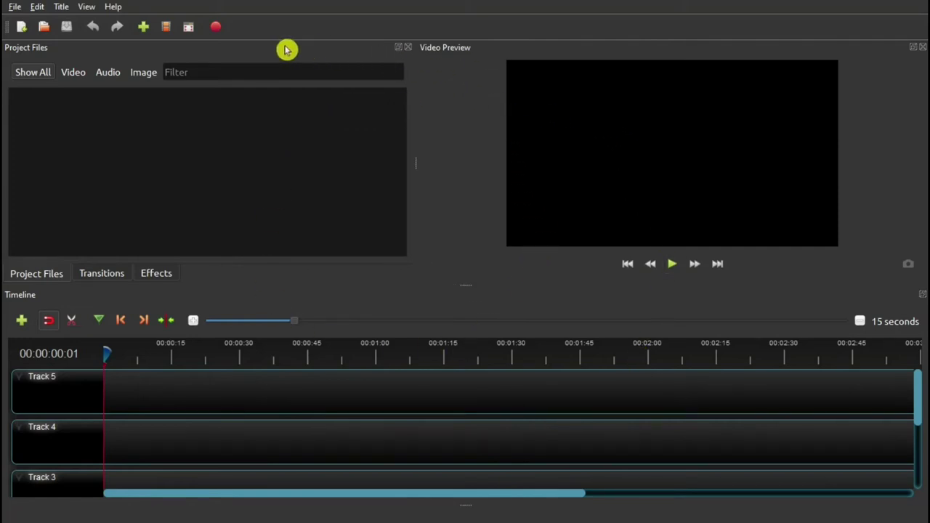
click(188, 27)
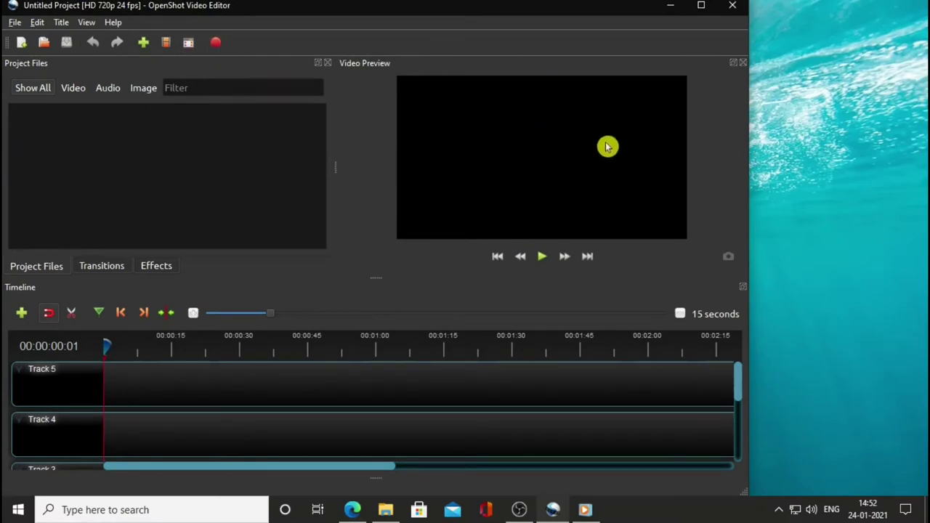
click(701, 7)
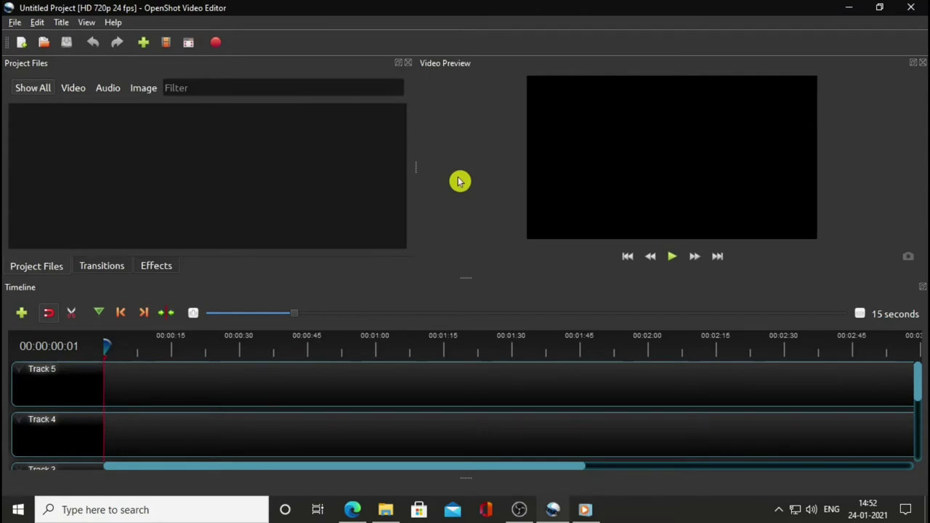
click(219, 49)
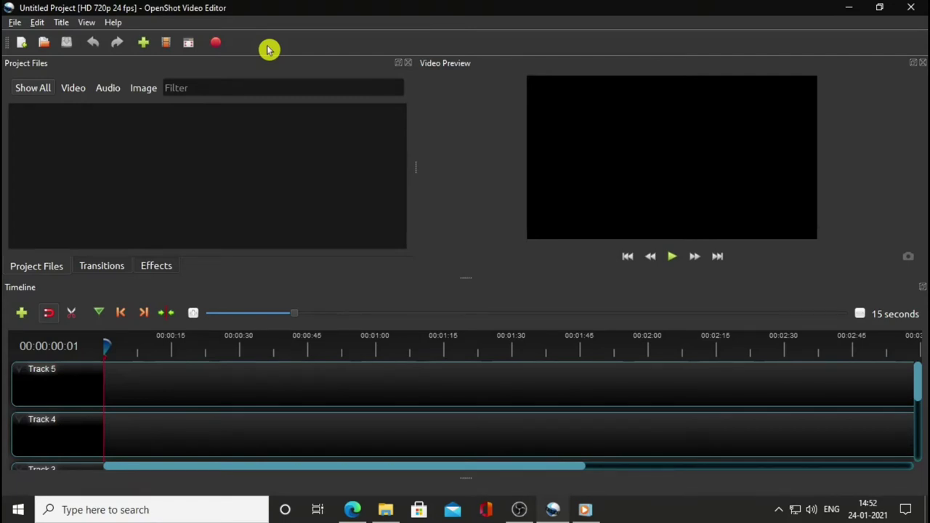
click(16, 22)
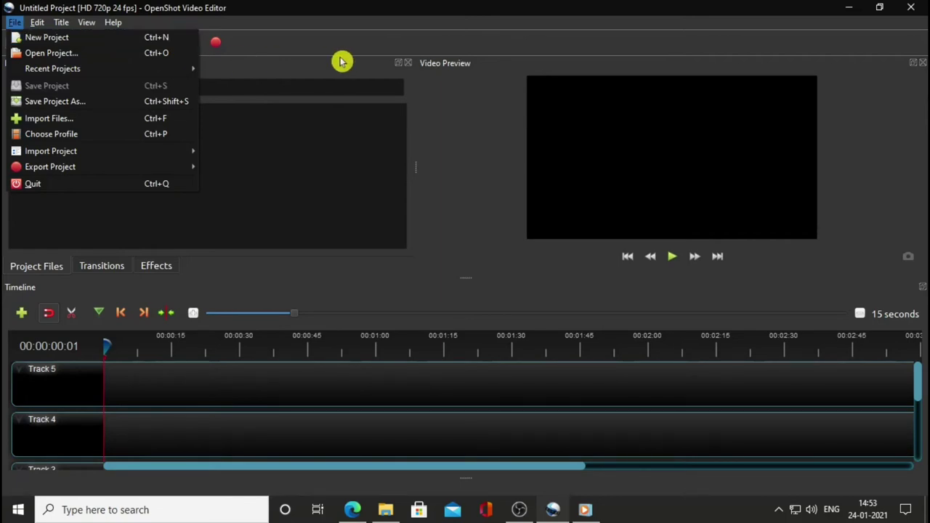
click(365, 52)
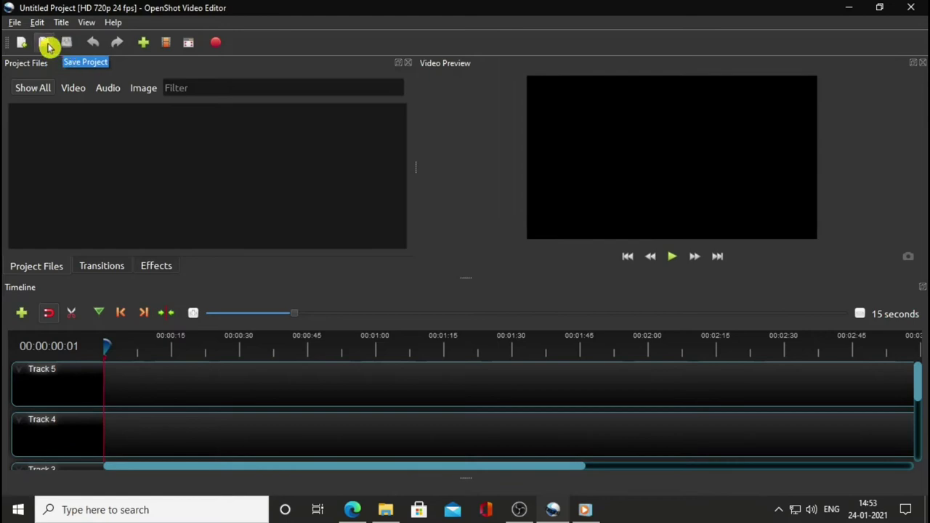
click(16, 22)
mouse_move(37, 23)
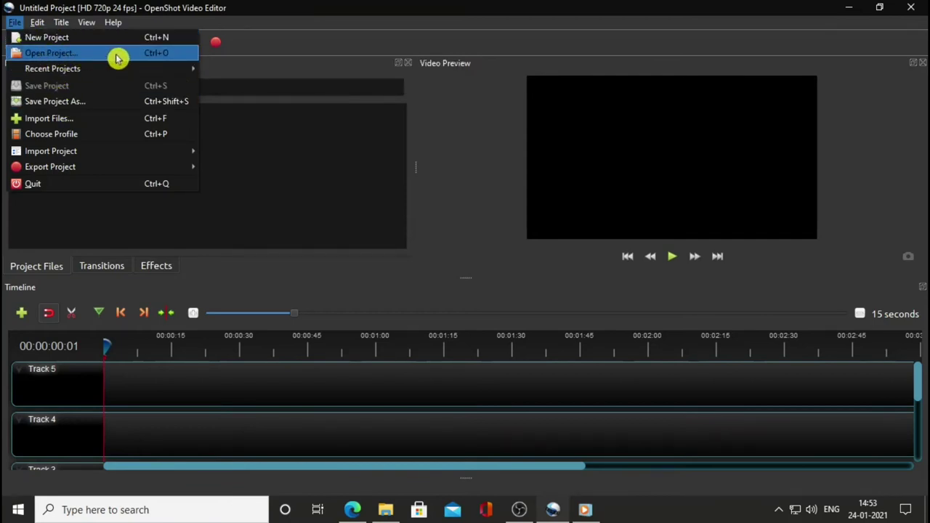
click(282, 54)
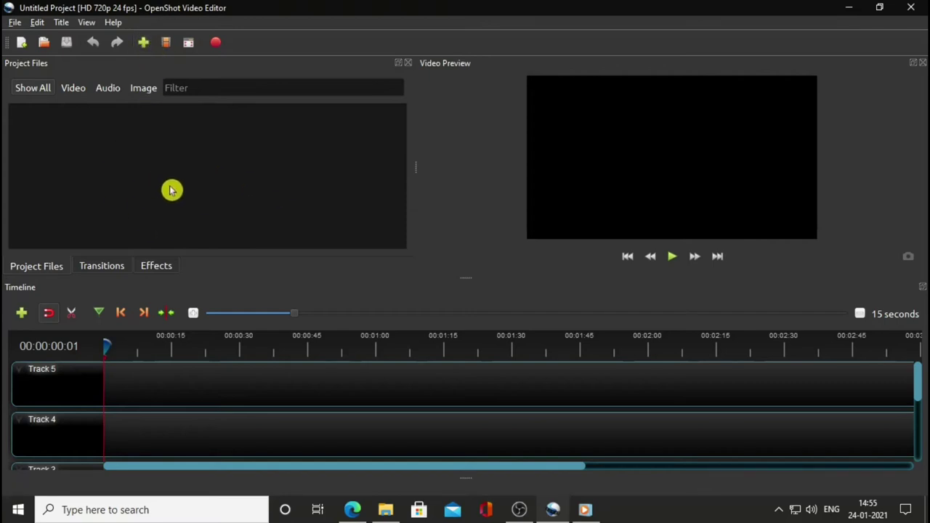
Step: Switch to File Explorer and bring all five clips from the Downloaded > Videos folder into the OpenShot project files
click(388, 511)
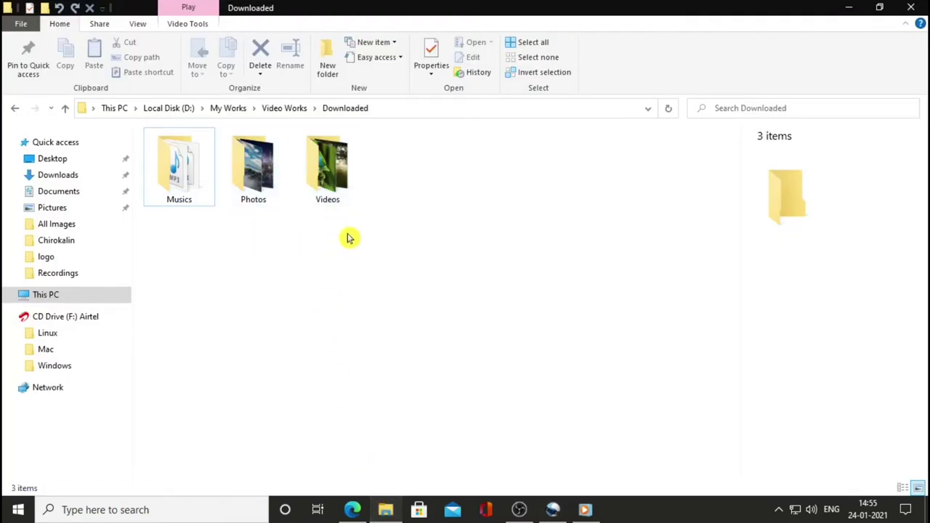
double_click(328, 183)
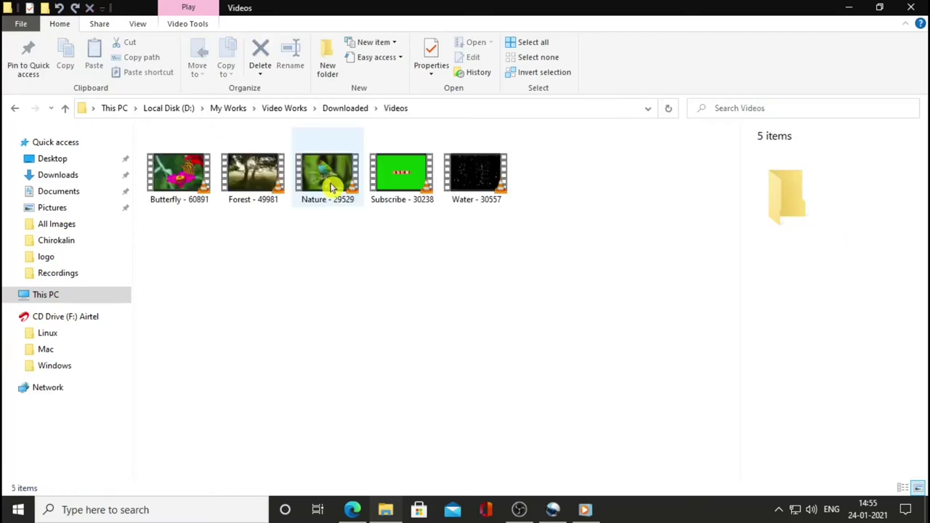
drag(524, 284, 173, 159)
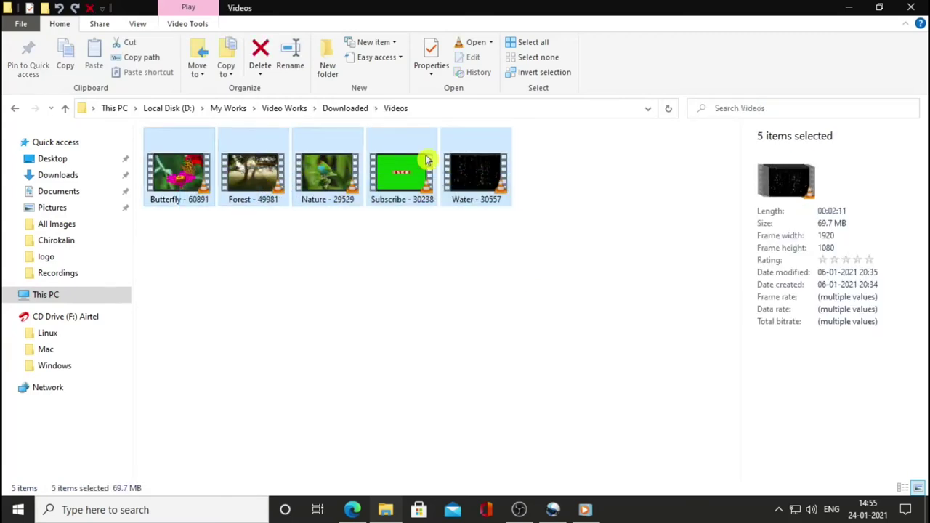
click(879, 7)
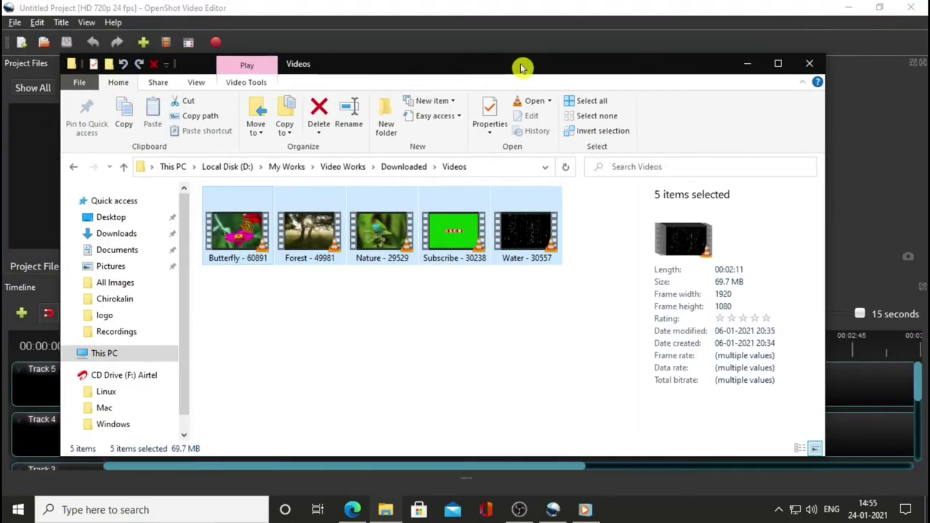
drag(523, 68, 689, 67)
drag(494, 226, 91, 192)
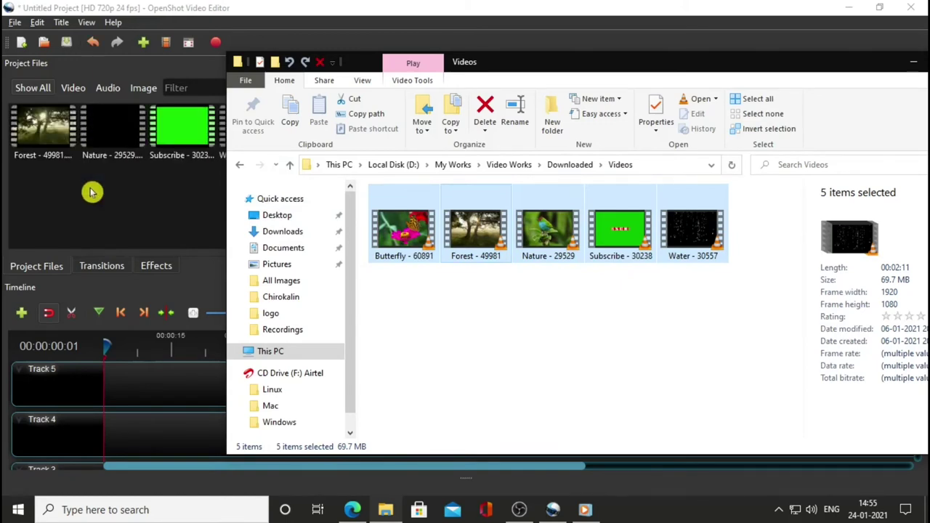
drag(610, 63, 518, 64)
click(789, 58)
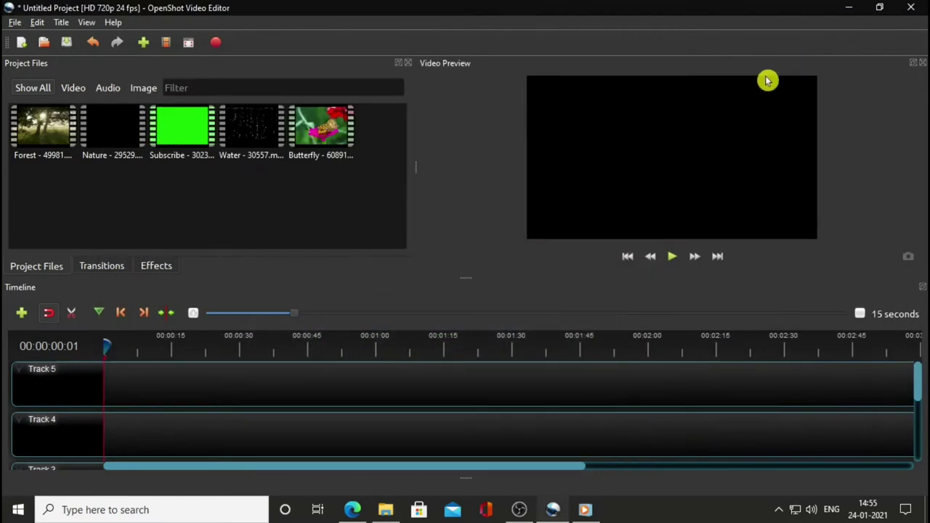
Step: Import all four images from D: > My Works > Video Works > Downloaded > Photos into the project
click(145, 47)
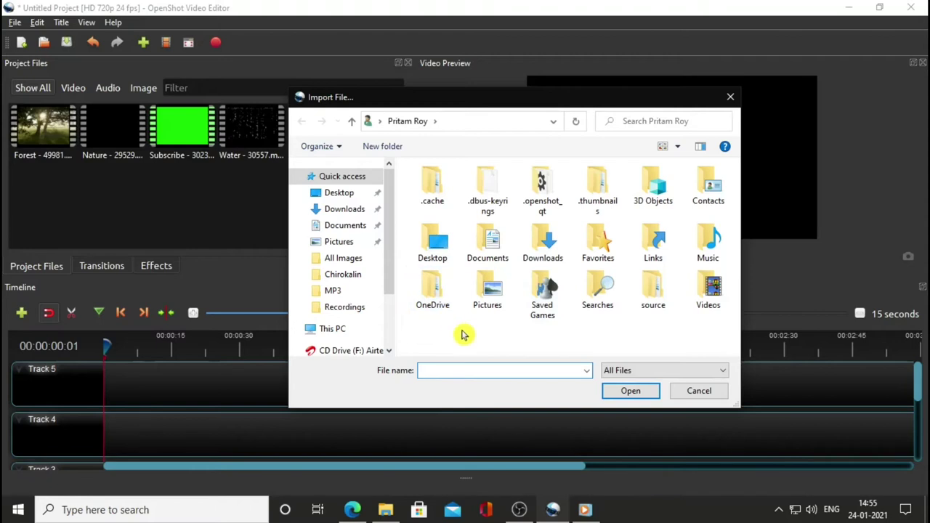
scroll(391, 295, down, 1)
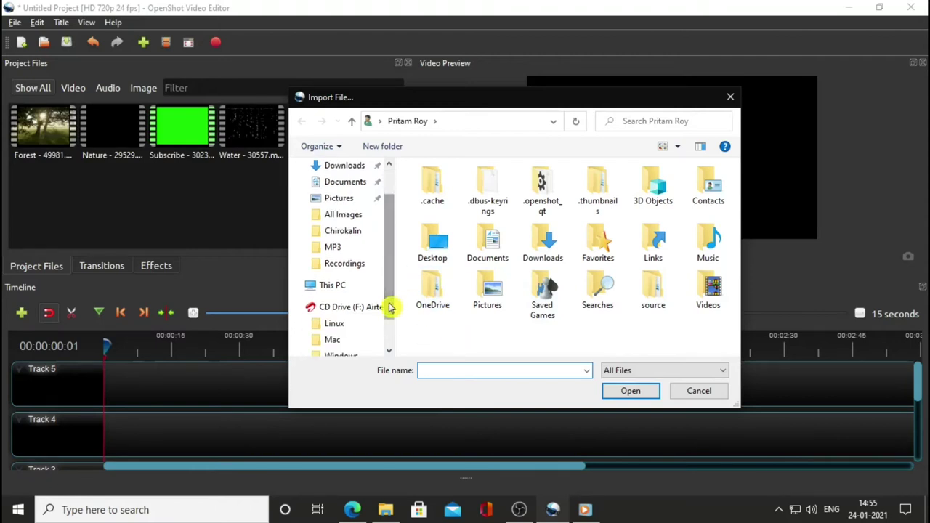
click(331, 285)
double_click(498, 263)
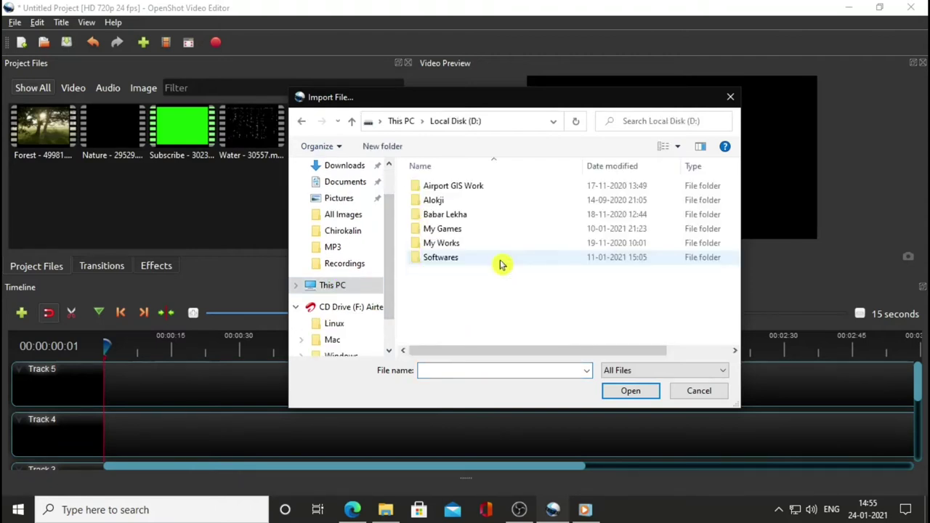
double_click(444, 246)
double_click(459, 270)
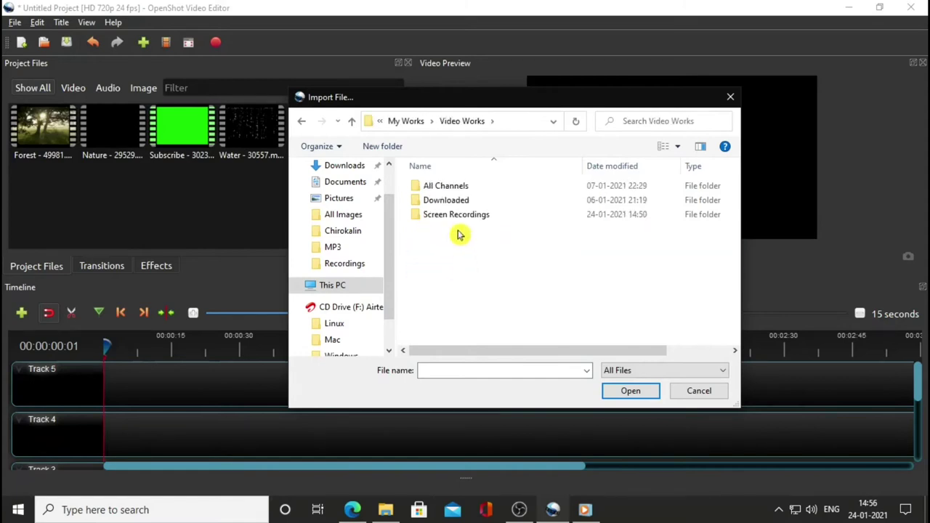
double_click(444, 200)
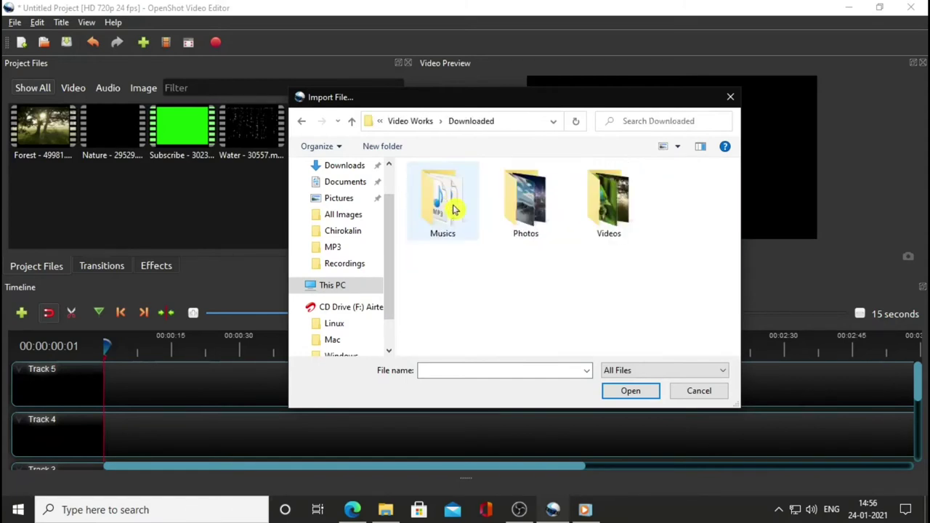
double_click(536, 215)
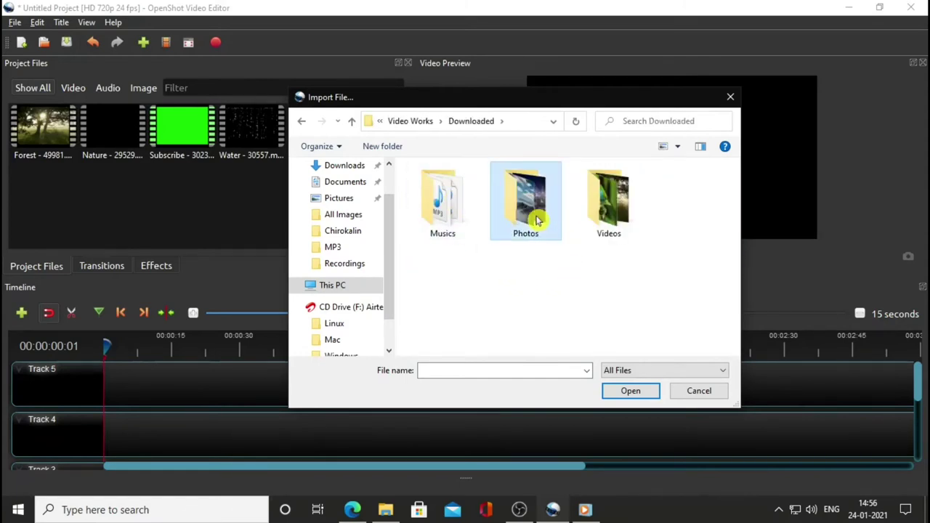
drag(705, 312, 459, 207)
click(614, 394)
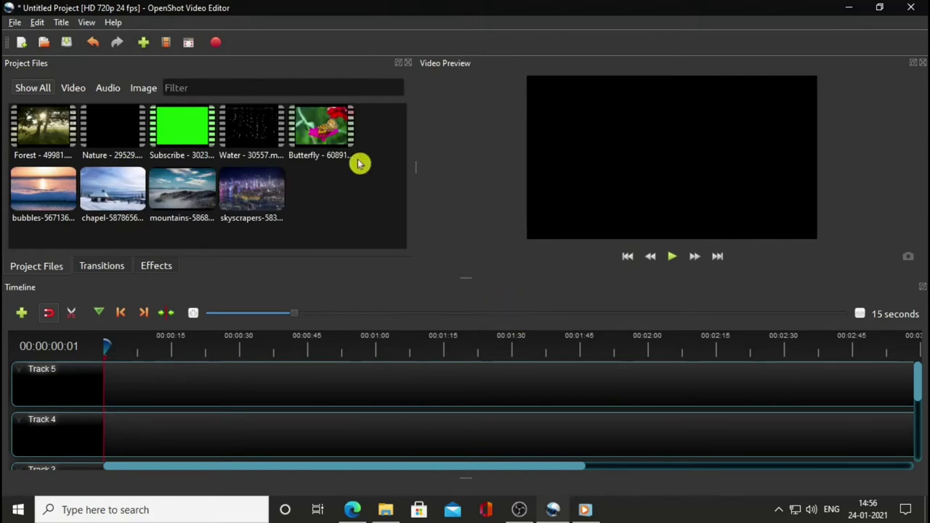
Step: Import both audio files from the Downloaded > Musics folder into the project
click(144, 43)
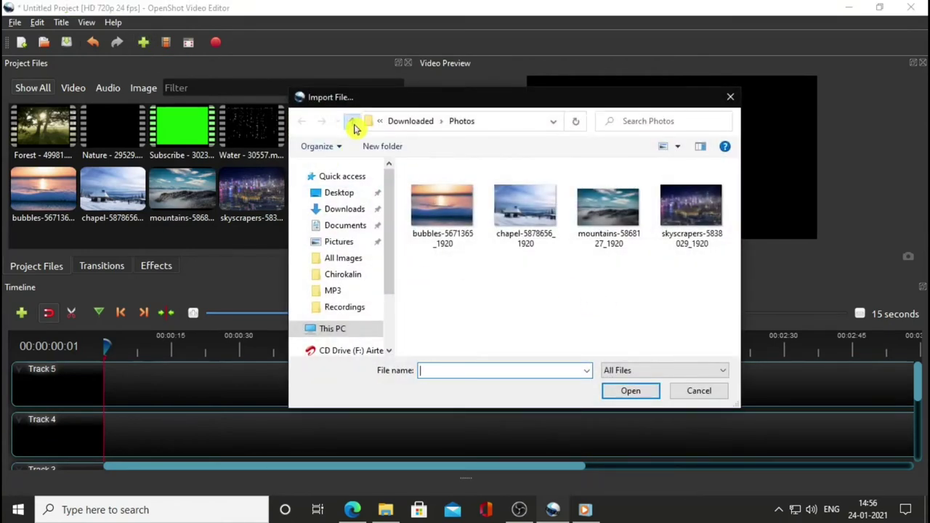
click(352, 121)
double_click(443, 218)
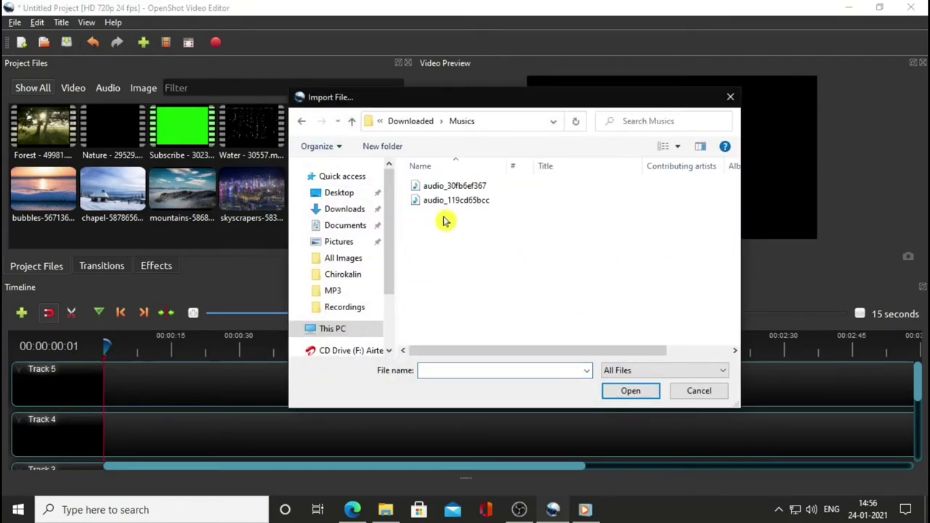
drag(513, 233, 423, 183)
click(628, 396)
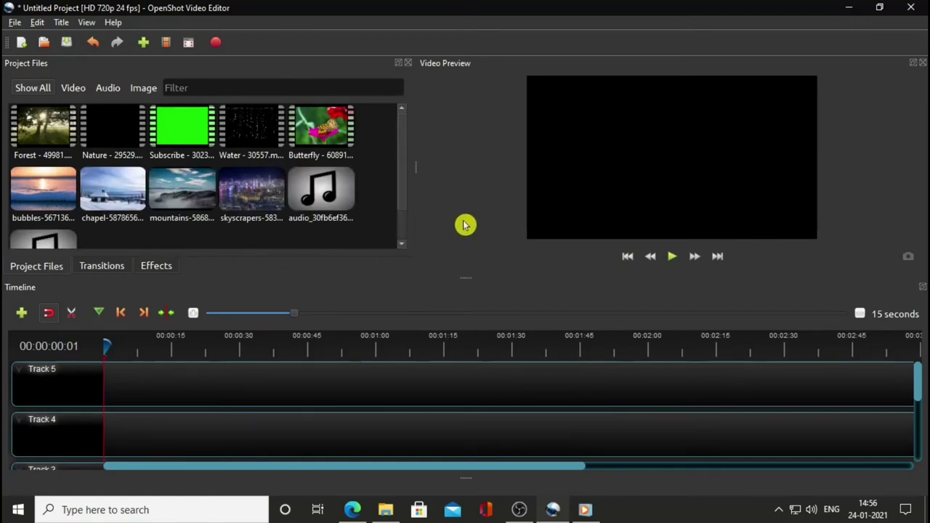
Step: Filter the project files by video, audio and image in turn, and show all of them again
click(76, 91)
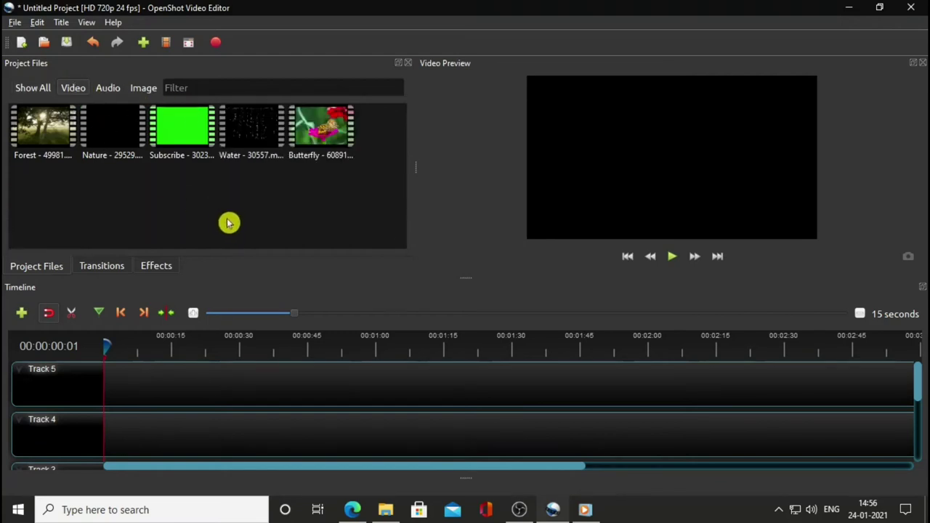
click(109, 90)
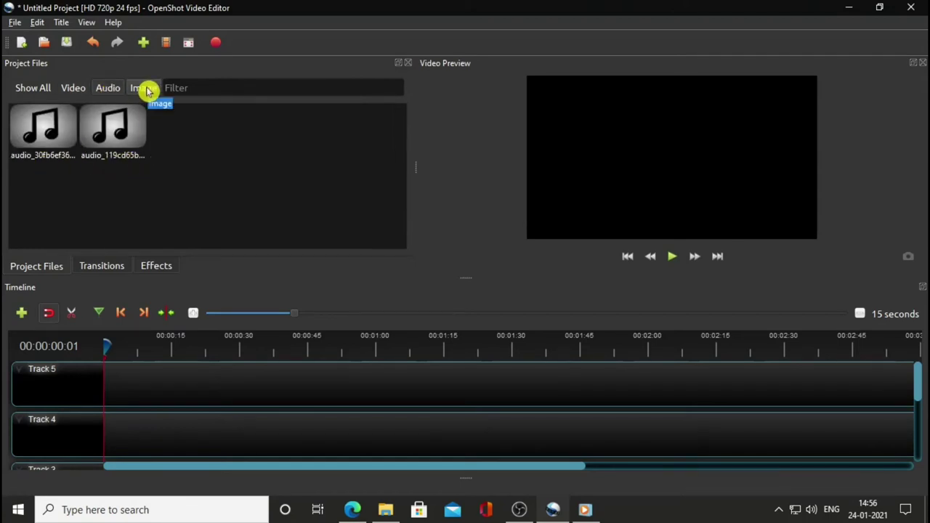
click(145, 89)
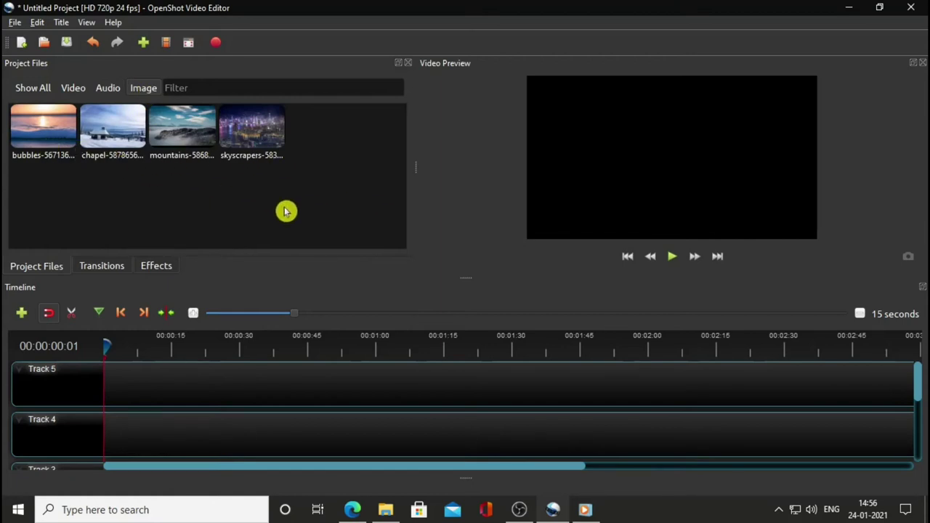
click(34, 88)
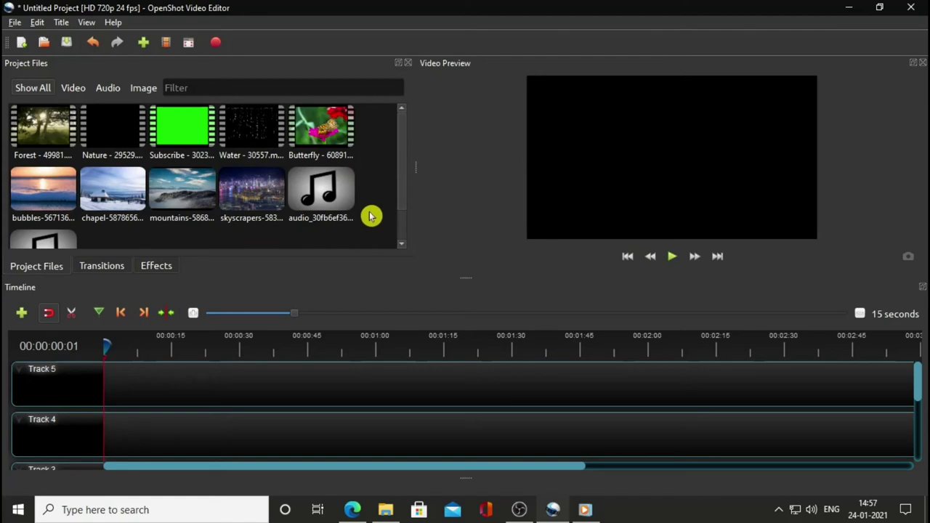
Step: Look through the project files in details view and restore the thumbnail view
right_click(218, 239)
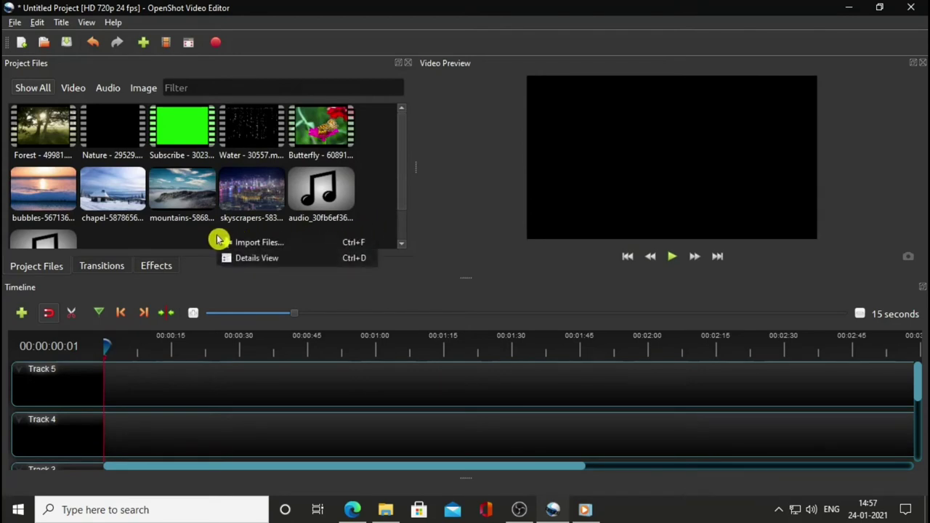
click(307, 260)
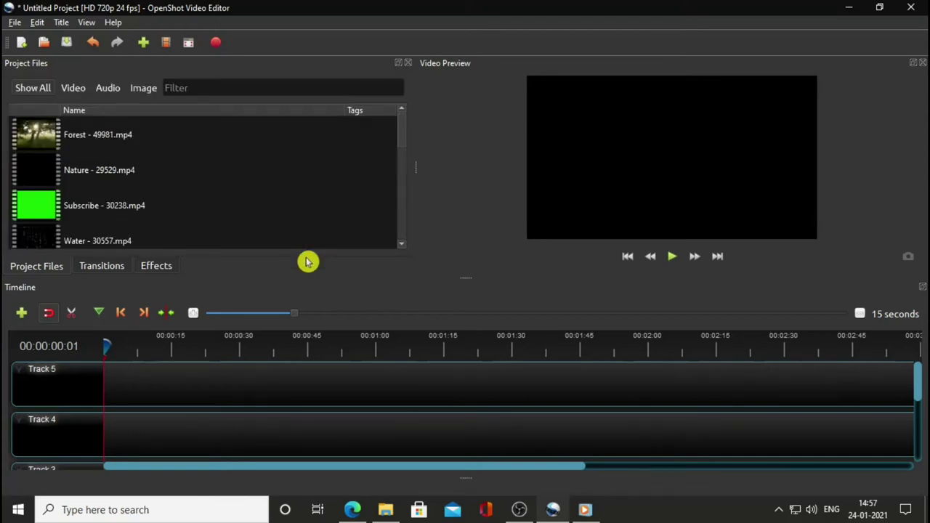
scroll(216, 170, down, 3)
scroll(215, 170, up, 2)
scroll(216, 169, up, 1)
scroll(216, 170, down, 3)
scroll(215, 170, up, 3)
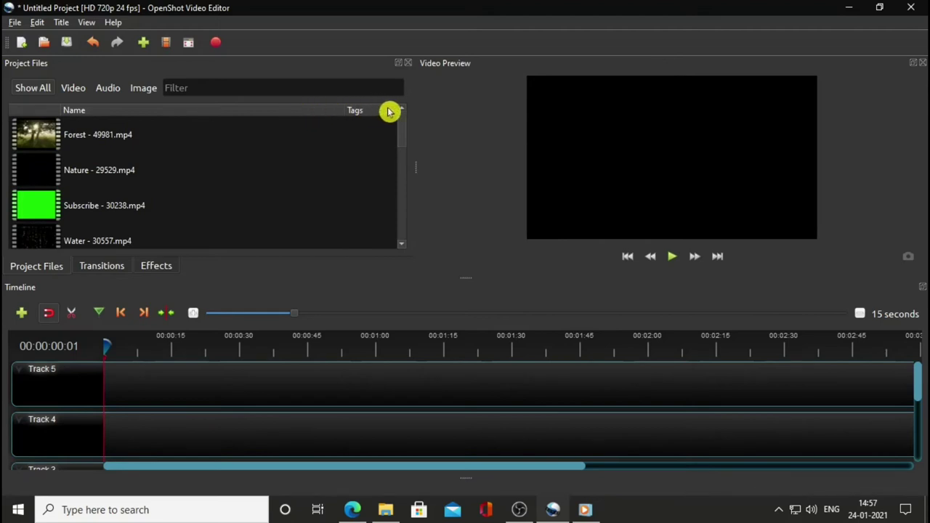
mouse_move(400, 130)
mouse_down()
mouse_move(407, 220)
mouse_move(399, 128)
mouse_up()
scroll(263, 175, down, 5)
scroll(262, 176, up, 5)
mouse_move(396, 110)
mouse_down()
mouse_move(332, 112)
mouse_move(399, 111)
mouse_up()
right_click(240, 161)
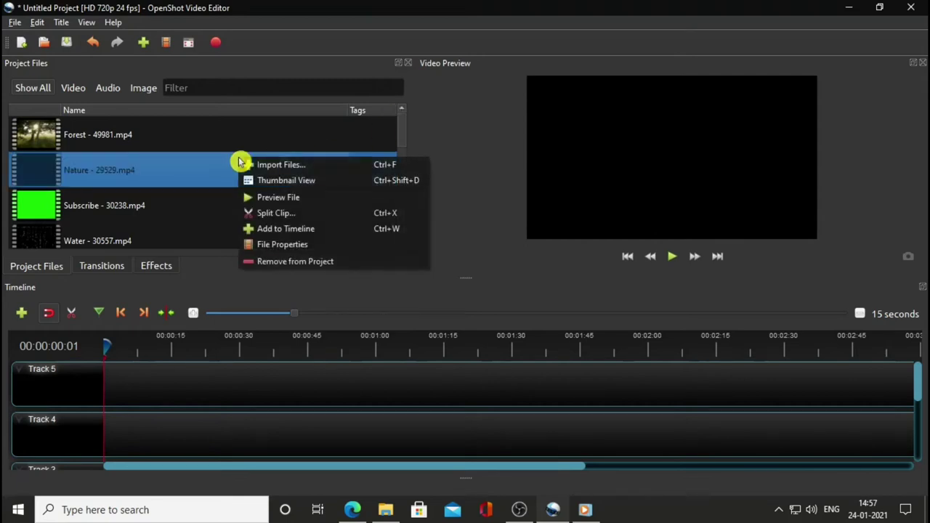
click(306, 184)
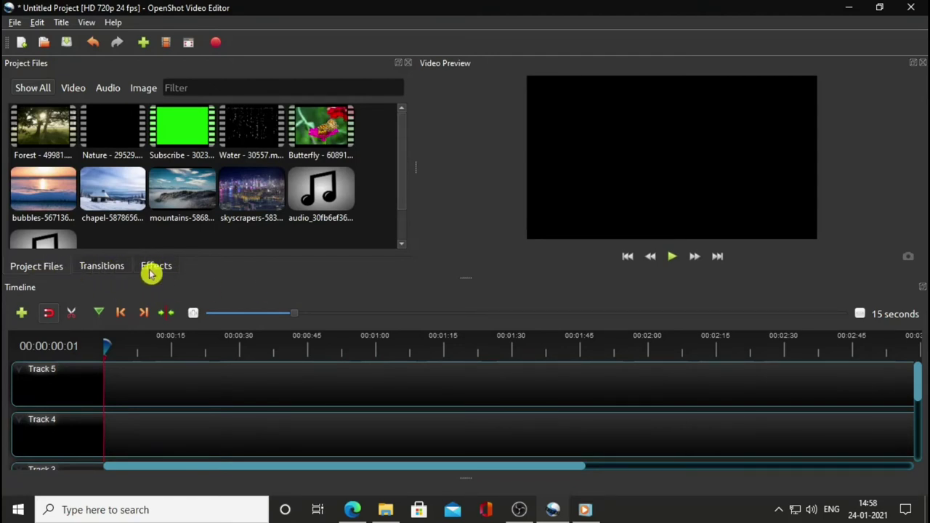
Step: Look through the available transitions and effects, and return to the project files
click(109, 270)
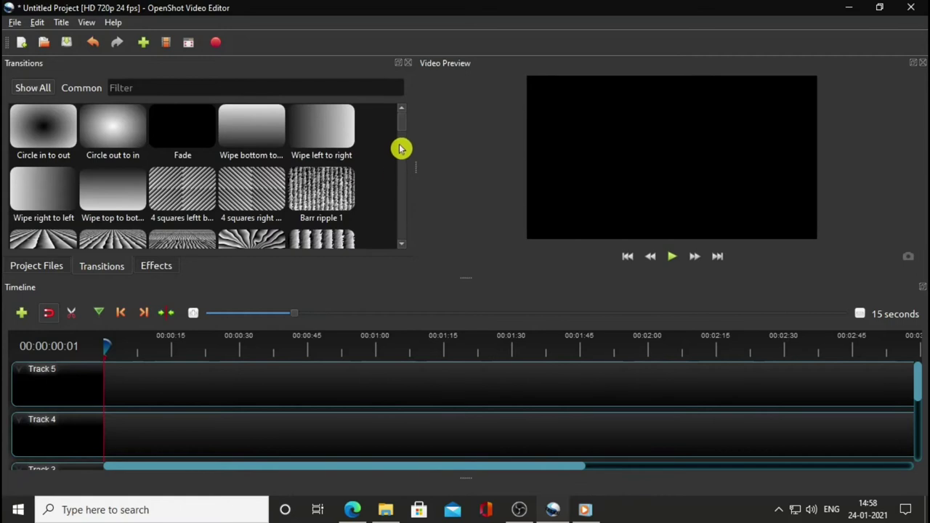
drag(403, 121, 408, 198)
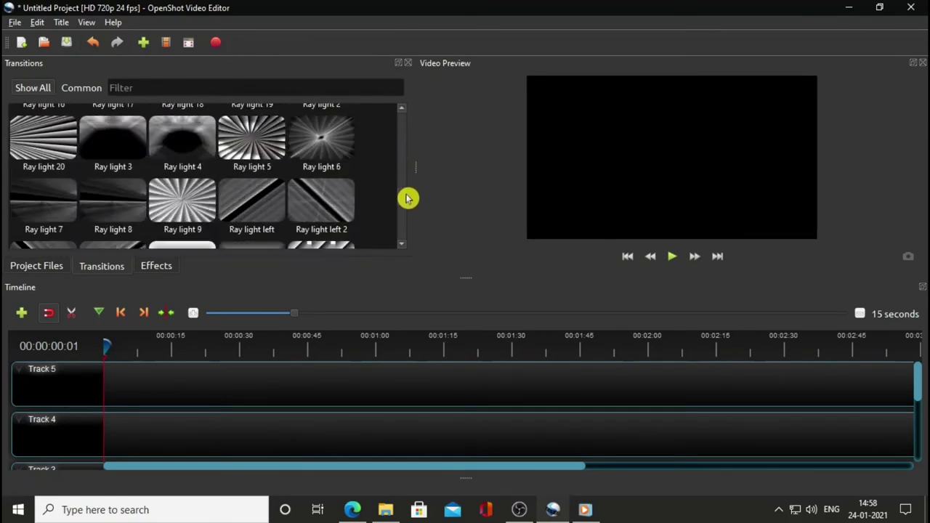
click(159, 267)
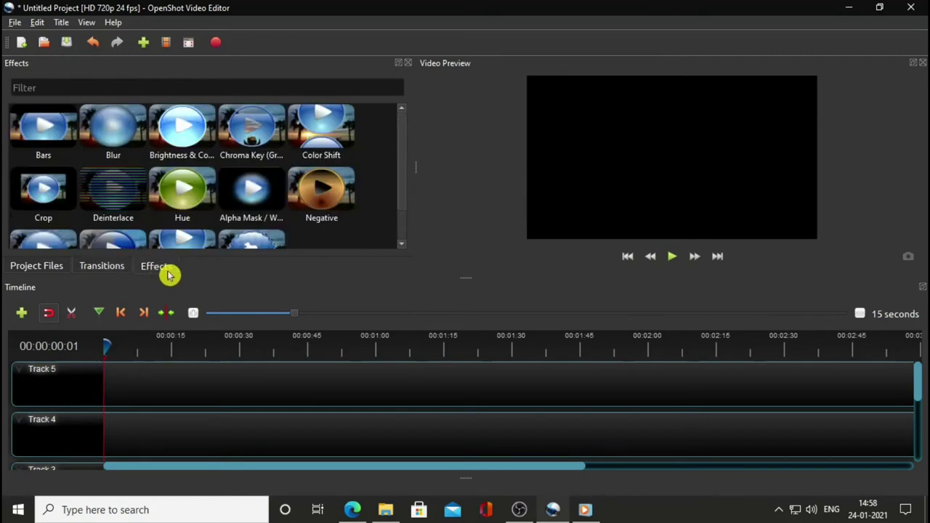
mouse_move(401, 159)
mouse_down()
mouse_move(405, 197)
mouse_move(403, 144)
mouse_move(405, 186)
mouse_move(402, 158)
mouse_up()
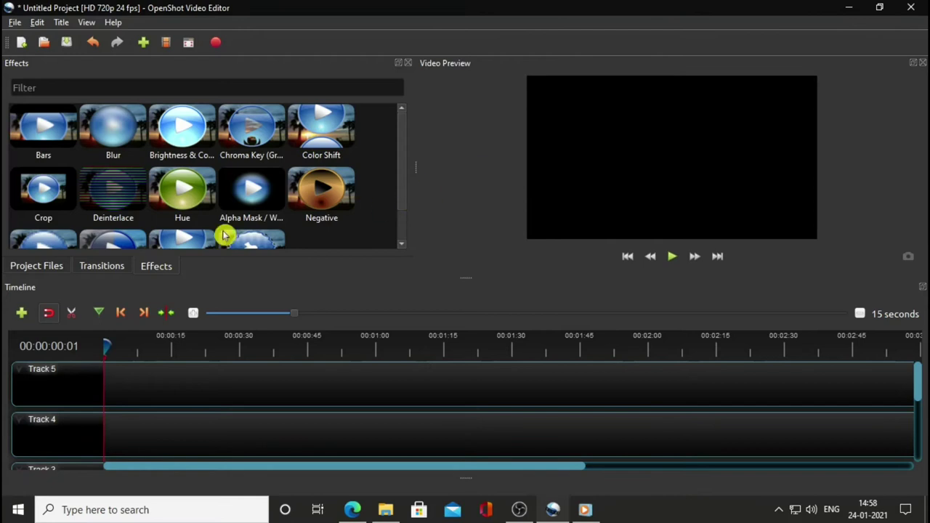
click(44, 270)
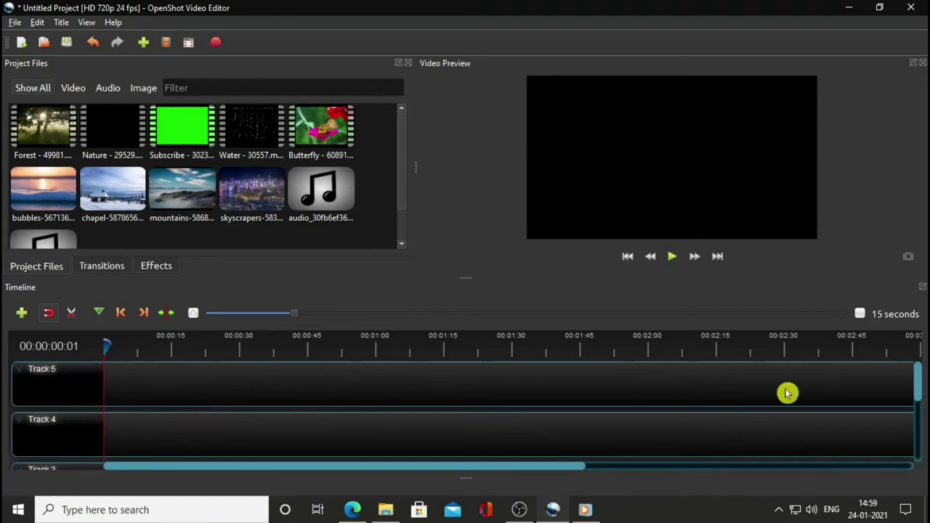
Step: Look through the timeline tracks down to Track 1, and move the playhead to 00:00:03:23 and back to the start
drag(919, 383, 921, 447)
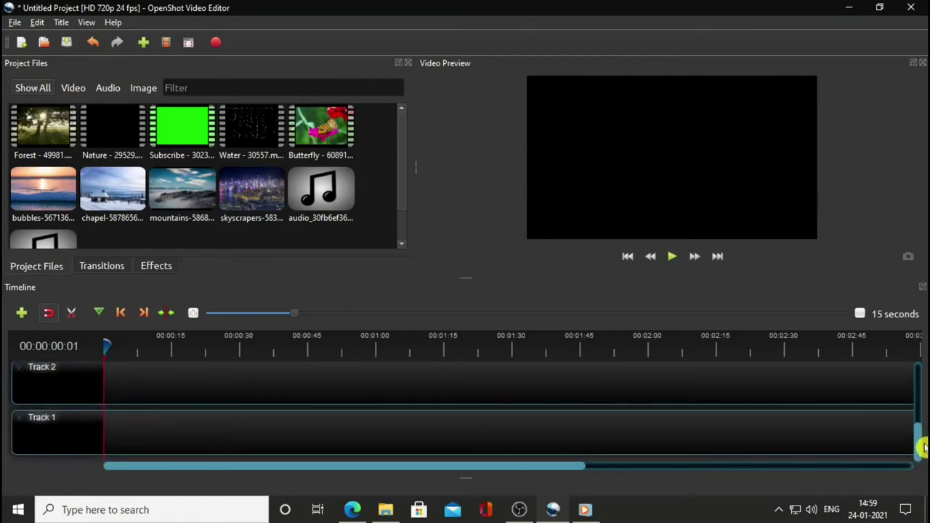
scroll(855, 449, up, 3)
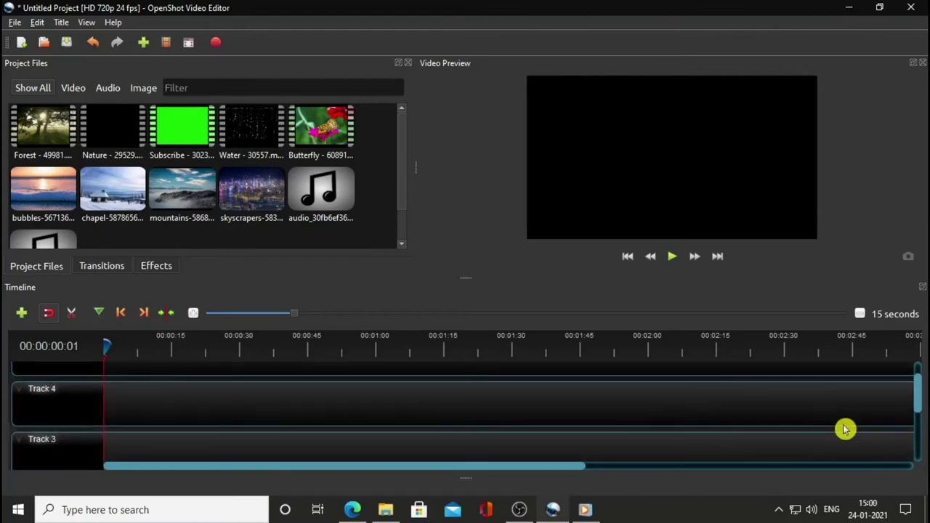
scroll(845, 429, up, 1)
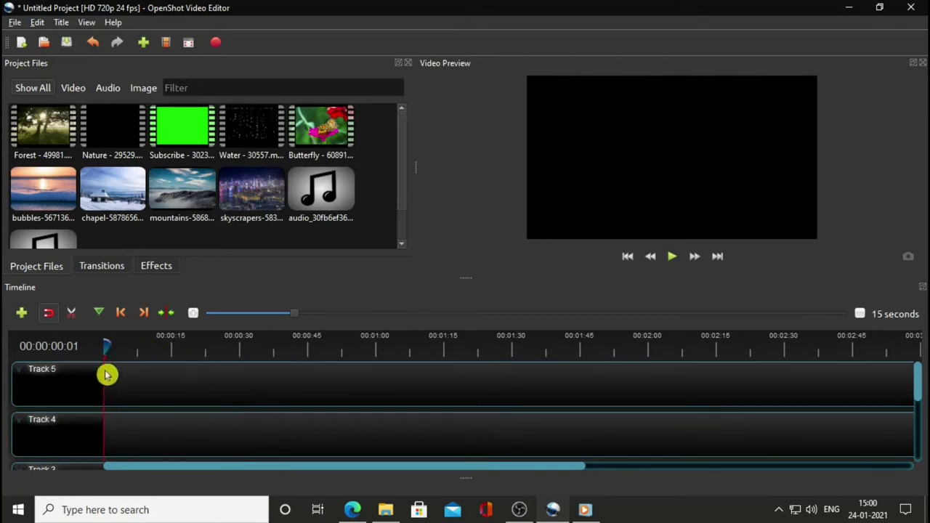
mouse_move(109, 346)
mouse_down()
mouse_move(204, 347)
mouse_move(120, 346)
mouse_up()
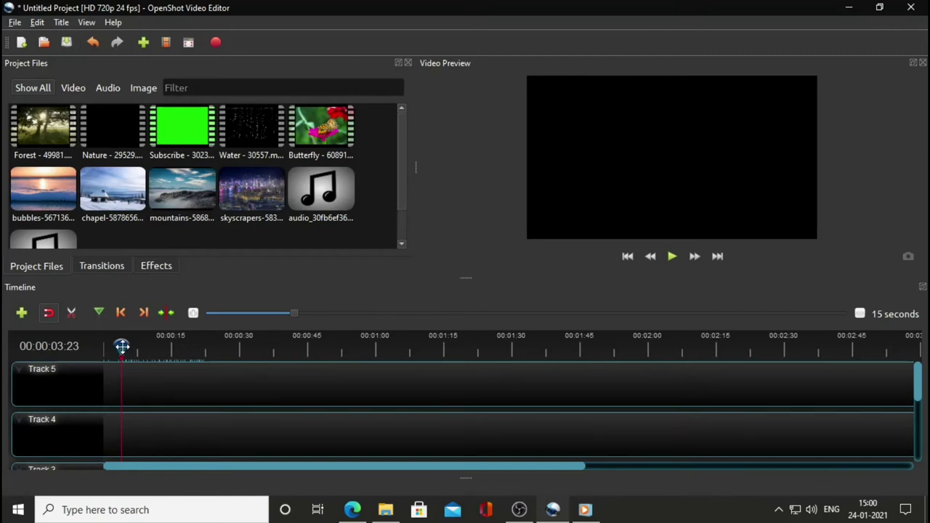
drag(122, 347, 89, 353)
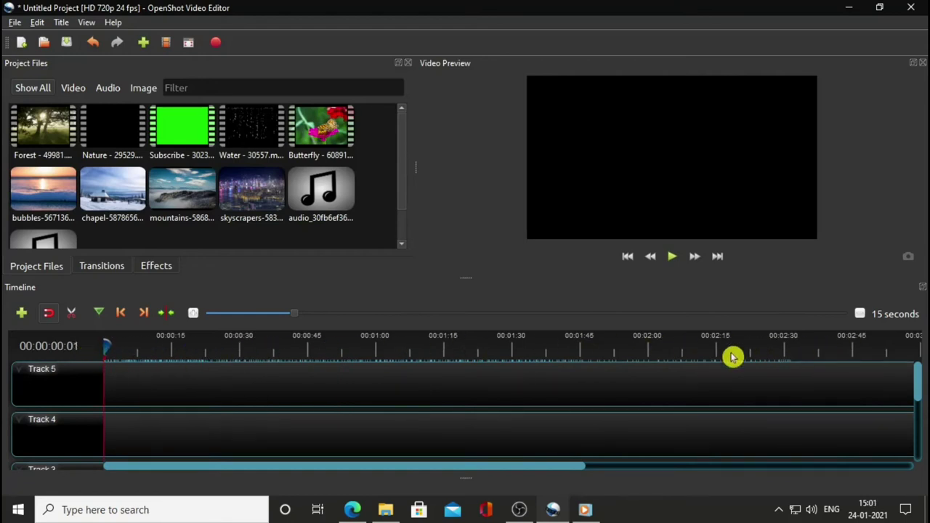
Step: Look along the timeline to its five-minute end and return to its beginning
drag(544, 468, 505, 477)
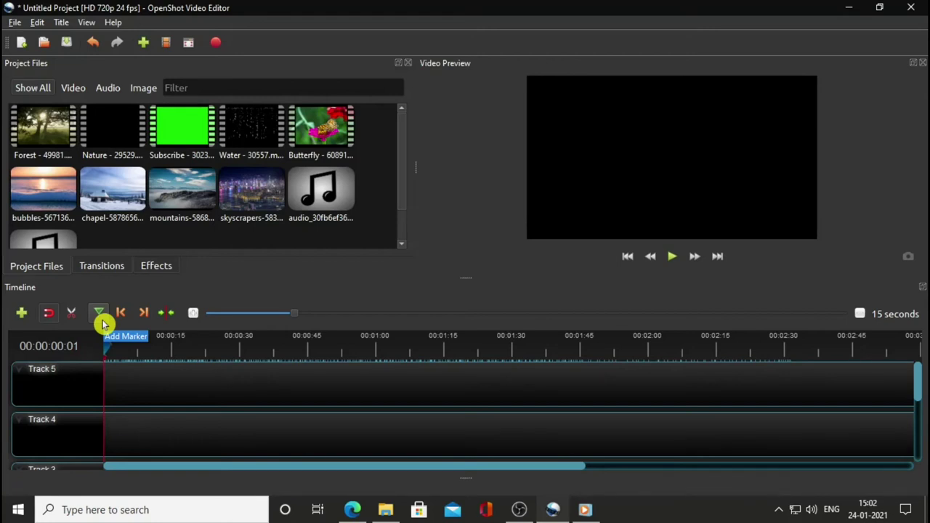
click(102, 324)
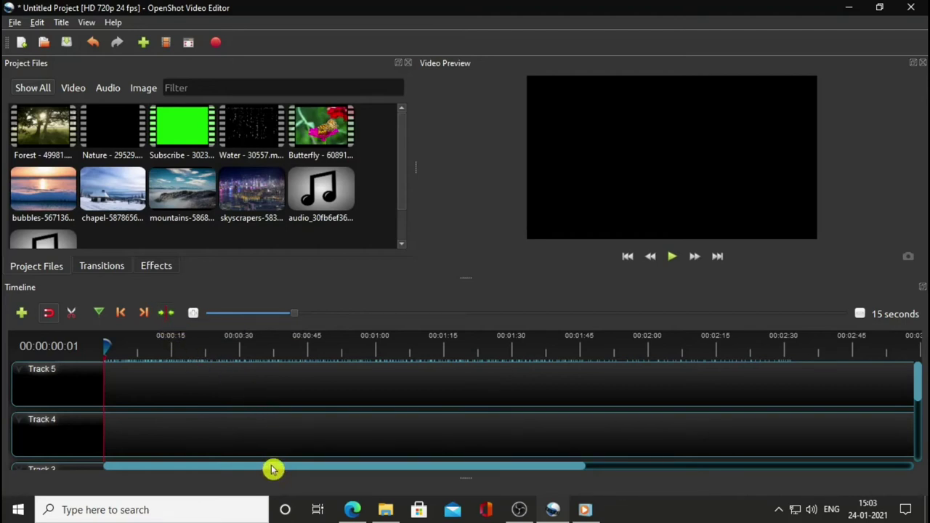
drag(273, 468, 605, 482)
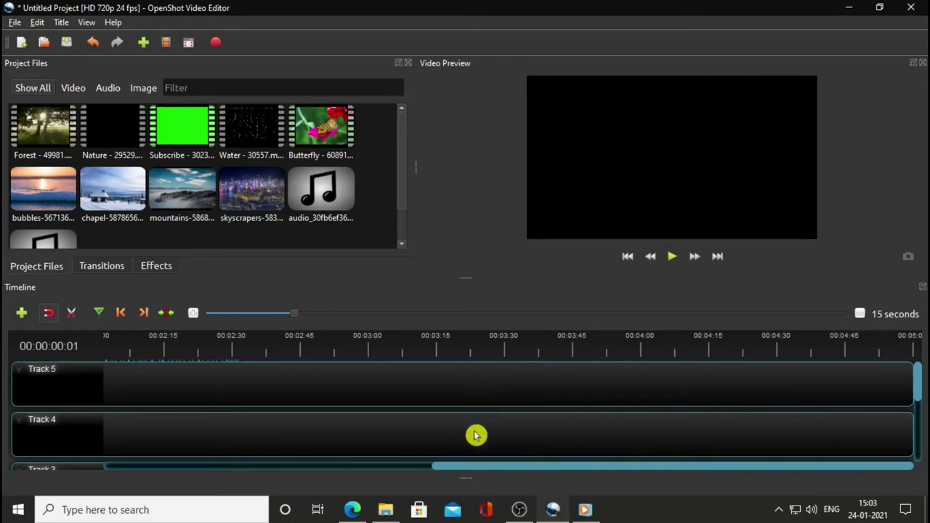
drag(464, 465, 68, 450)
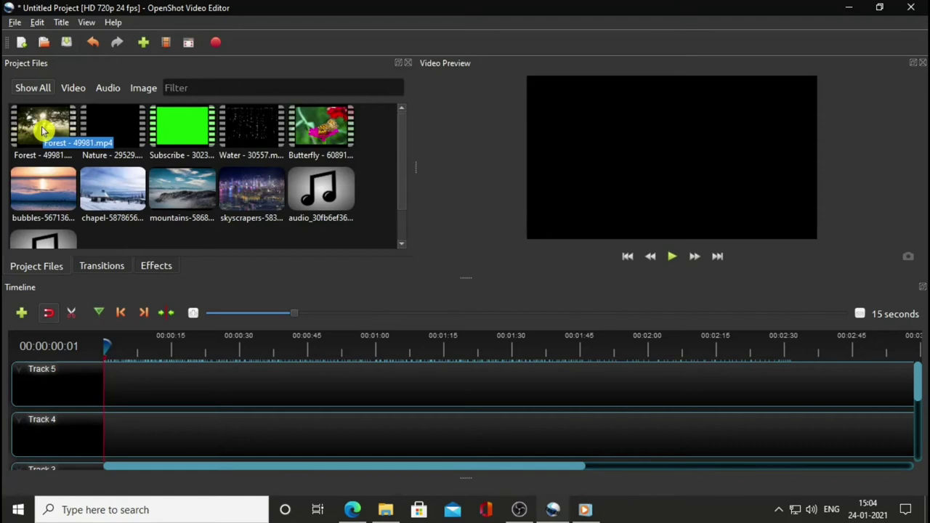
Step: Add Forest - 49981.mp4 at the start of Track 5 and move the clip to Track 4
drag(42, 131, 100, 372)
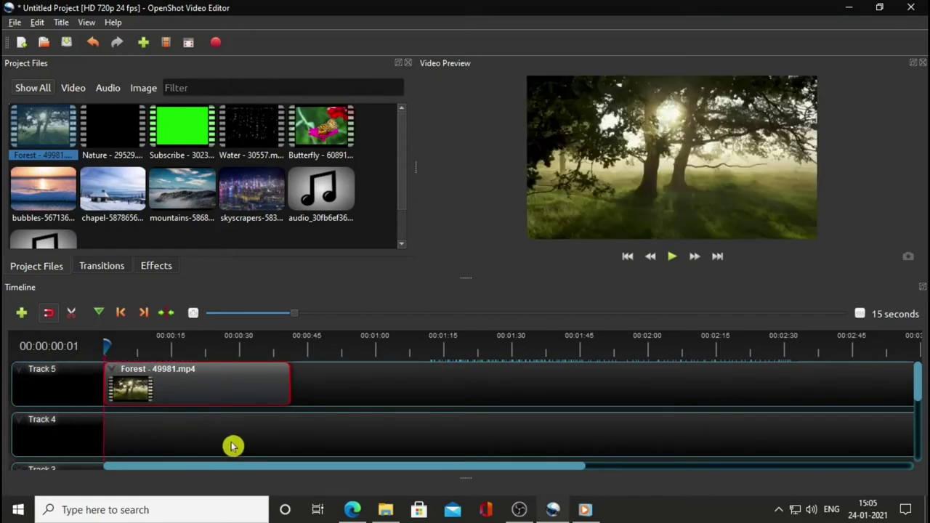
mouse_move(235, 380)
mouse_down()
mouse_move(473, 386)
mouse_move(346, 388)
mouse_move(351, 421)
mouse_move(540, 423)
mouse_move(545, 469)
mouse_move(537, 364)
mouse_move(512, 373)
mouse_move(240, 373)
mouse_up()
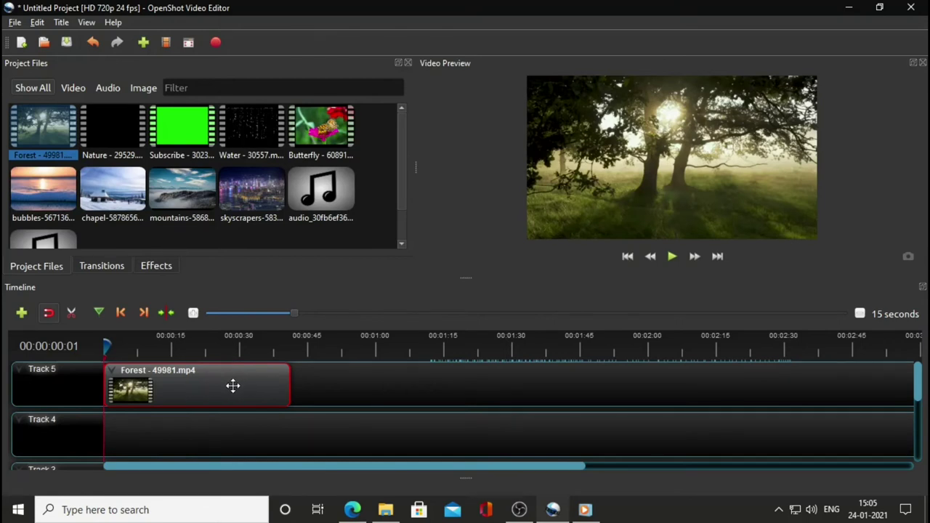
mouse_move(232, 385)
mouse_down()
mouse_move(531, 392)
mouse_move(385, 394)
mouse_move(246, 394)
mouse_move(691, 384)
mouse_move(324, 385)
mouse_move(855, 387)
mouse_move(429, 397)
mouse_move(922, 390)
mouse_move(463, 398)
mouse_move(436, 433)
mouse_move(58, 436)
mouse_move(454, 421)
mouse_move(457, 396)
mouse_move(243, 385)
mouse_up()
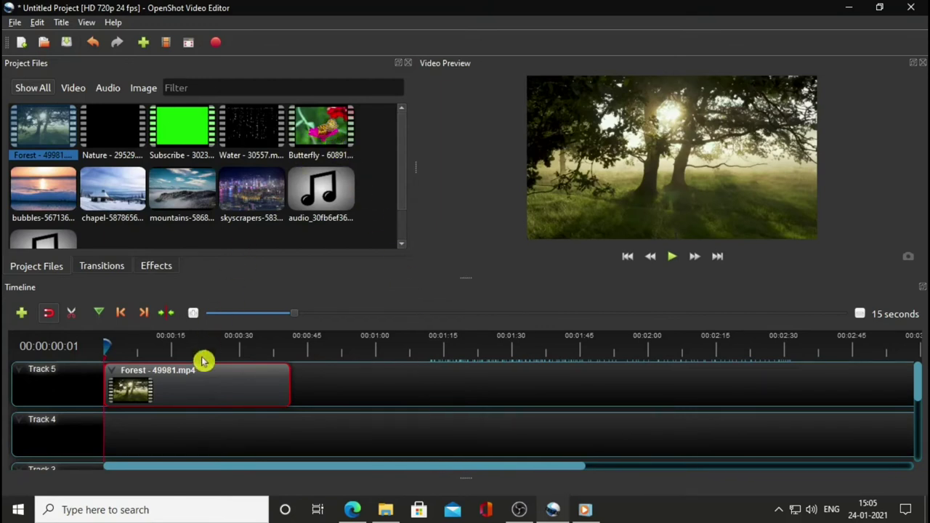
drag(195, 389, 195, 418)
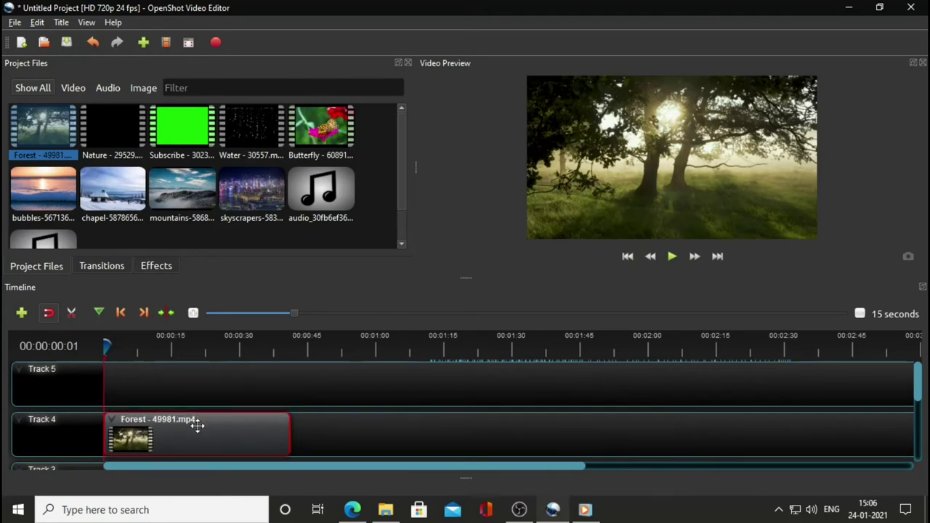
Step: Add Butterfly - 60891.mp4 to Track 5 where the Forest clip ends, and shift it to start at about 0:57
drag(325, 130, 294, 383)
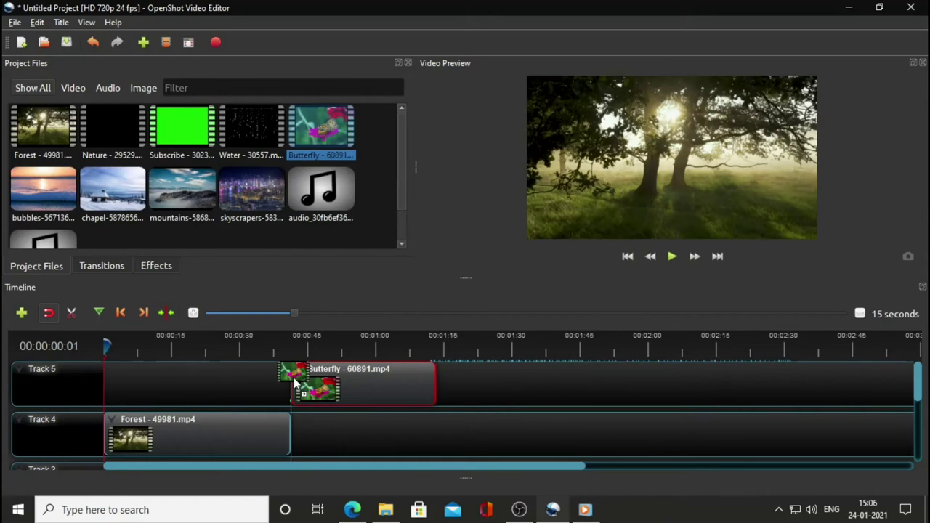
drag(294, 383, 294, 382)
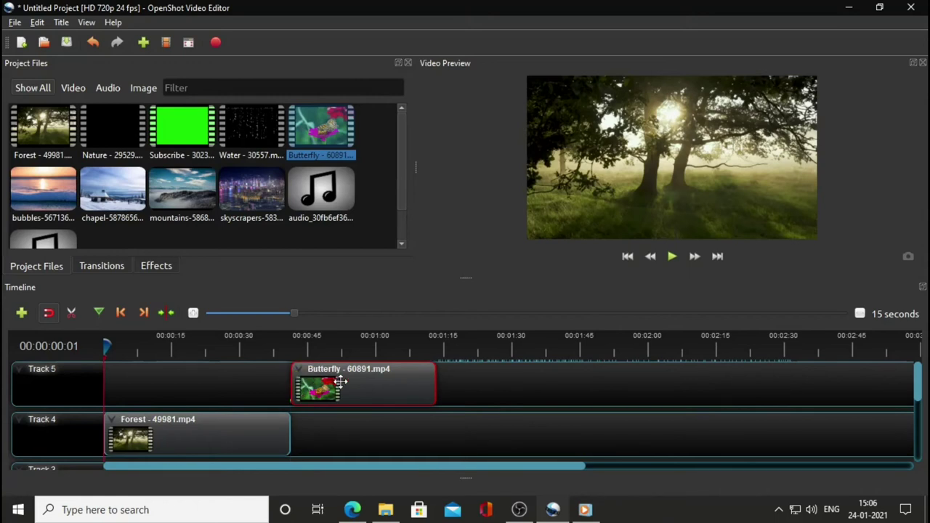
drag(386, 382, 443, 388)
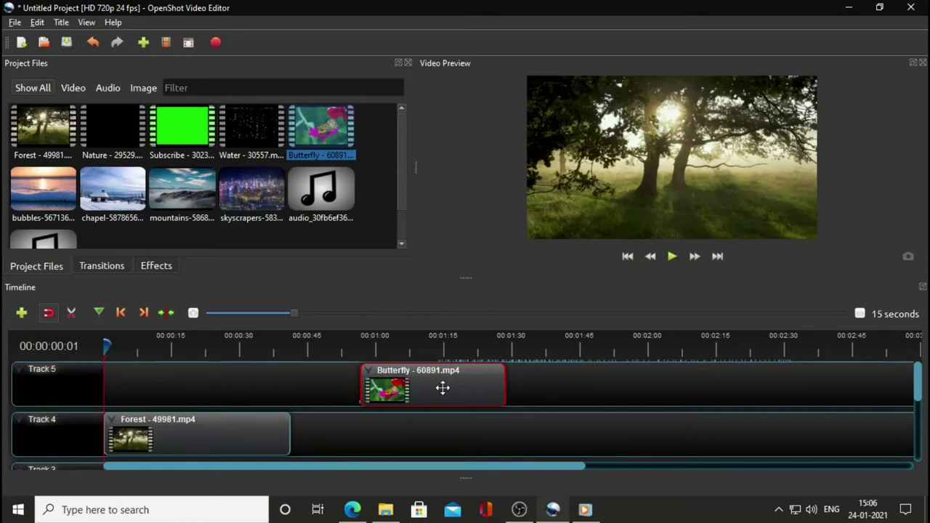
Step: Move the Forest clip to about 0:35 on Track 4 and the Butterfly clip to the start of Track 5
drag(234, 436, 394, 436)
drag(442, 384, 200, 385)
mouse_move(187, 385)
mouse_down()
mouse_move(339, 389)
mouse_move(187, 386)
mouse_up()
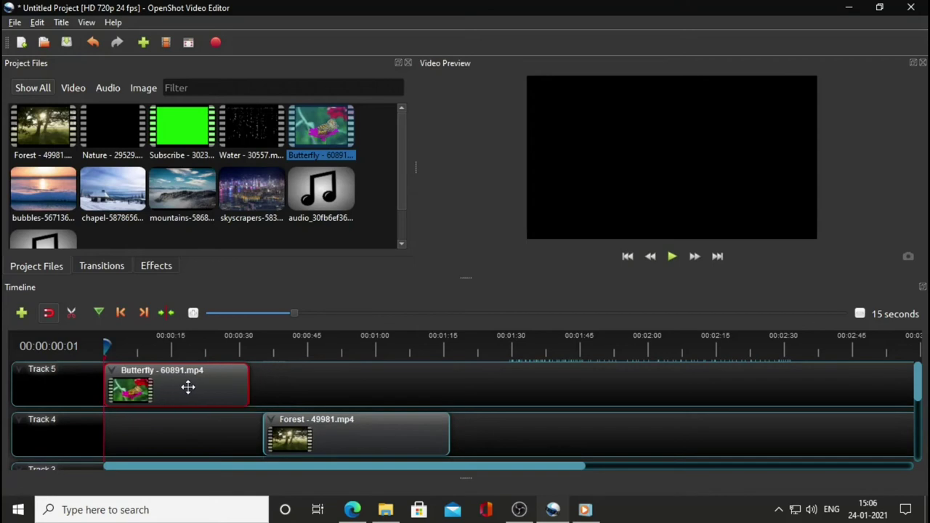
Step: Snap the Forest clip's start to the Butterfly clip's end on Track 4, and pull it away to about 0:44
mouse_move(358, 444)
mouse_down()
mouse_move(382, 440)
mouse_move(351, 440)
mouse_move(402, 441)
mouse_move(362, 440)
mouse_up()
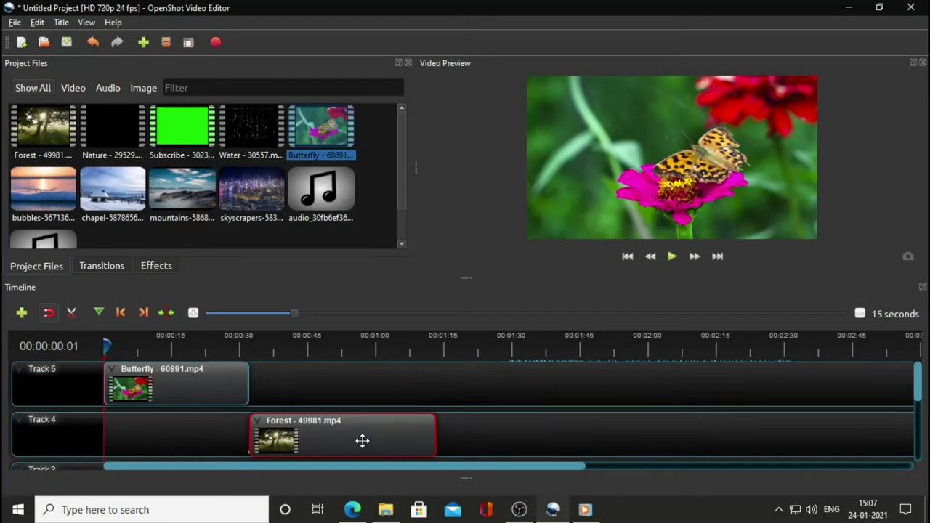
drag(362, 441, 416, 443)
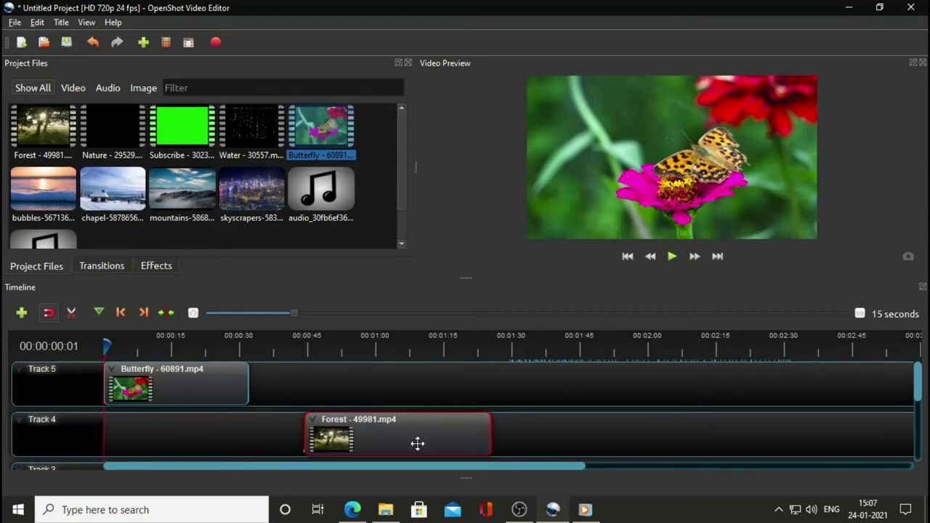
Step: Turn off snapping and slide the Forest clip freely past the Butterfly clip's end to about 0:38 on Track 4
click(49, 314)
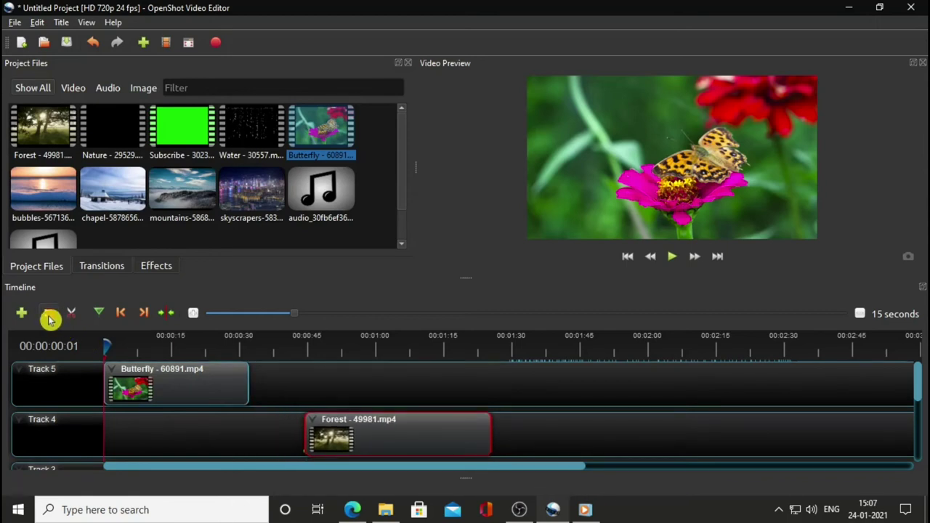
click(49, 319)
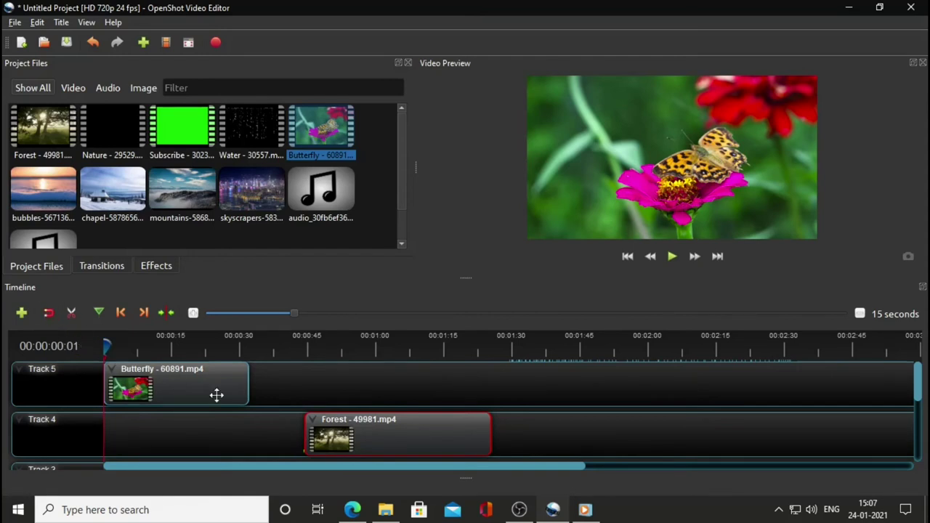
drag(413, 439, 348, 438)
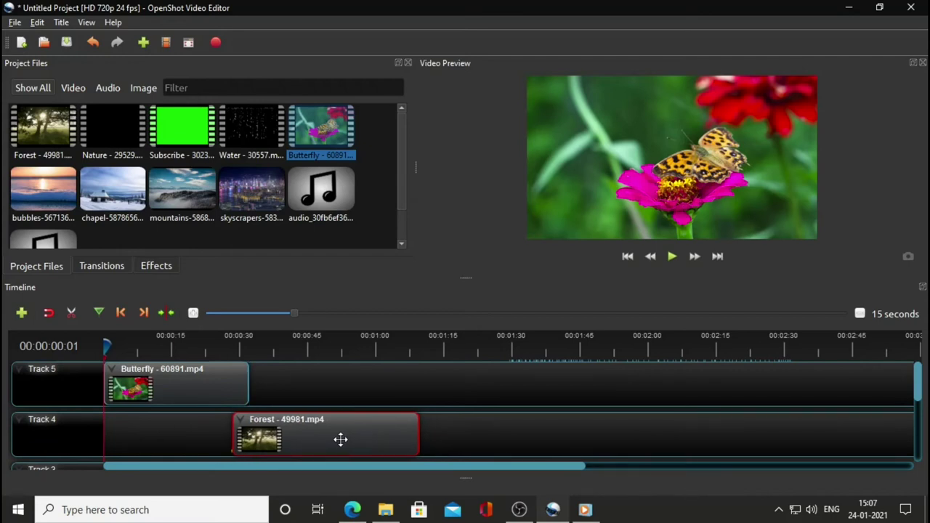
drag(342, 436, 382, 440)
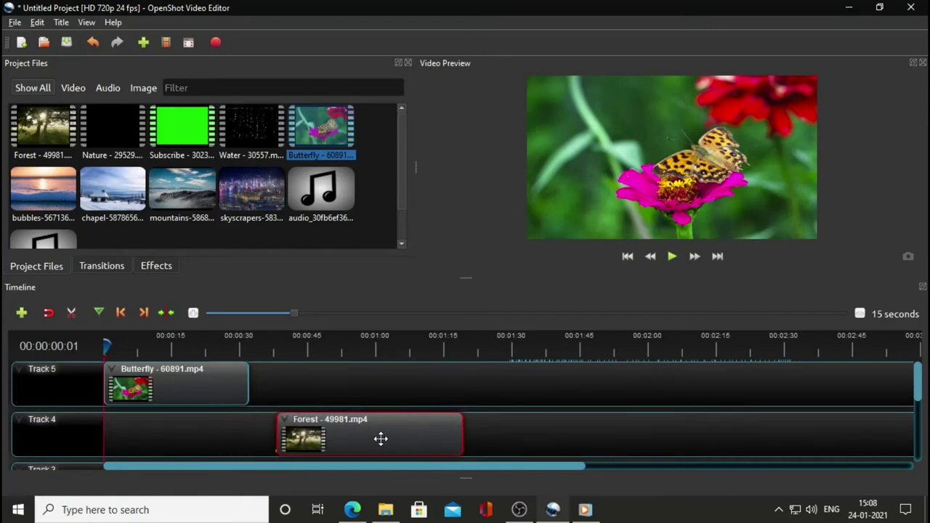
Step: Turn snapping back on and place the Forest clip directly behind the Butterfly clip on Track 5
click(49, 314)
drag(365, 444, 367, 400)
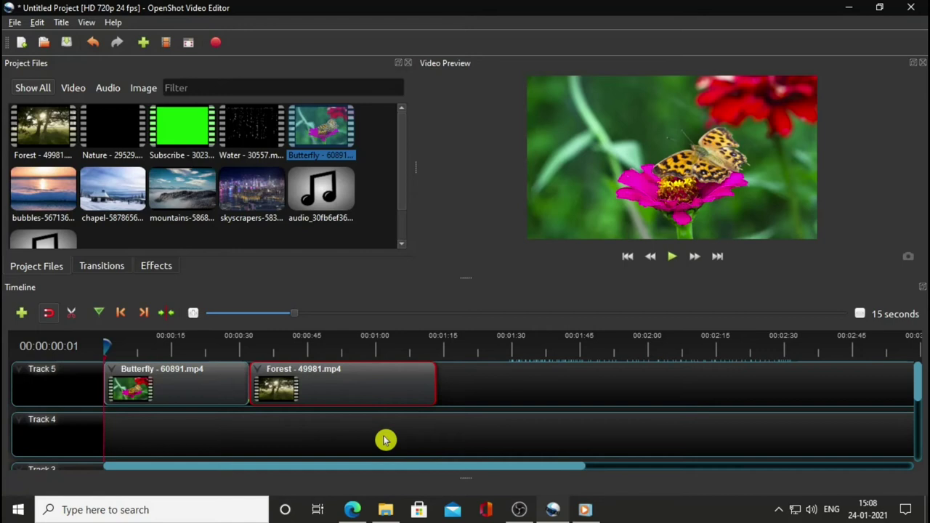
Step: Return the Forest clip to Track 4 and align it with the timeline start beneath the Butterfly clip
drag(360, 389, 364, 427)
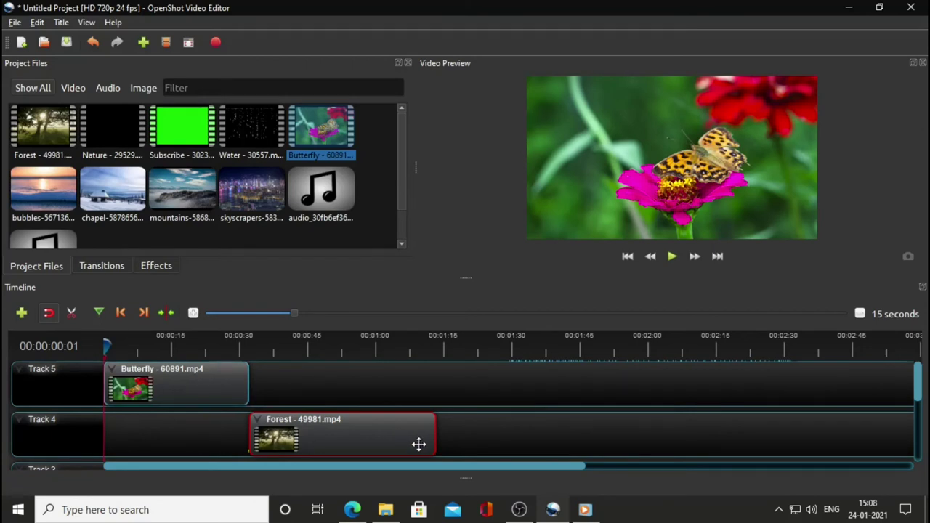
drag(419, 445, 274, 434)
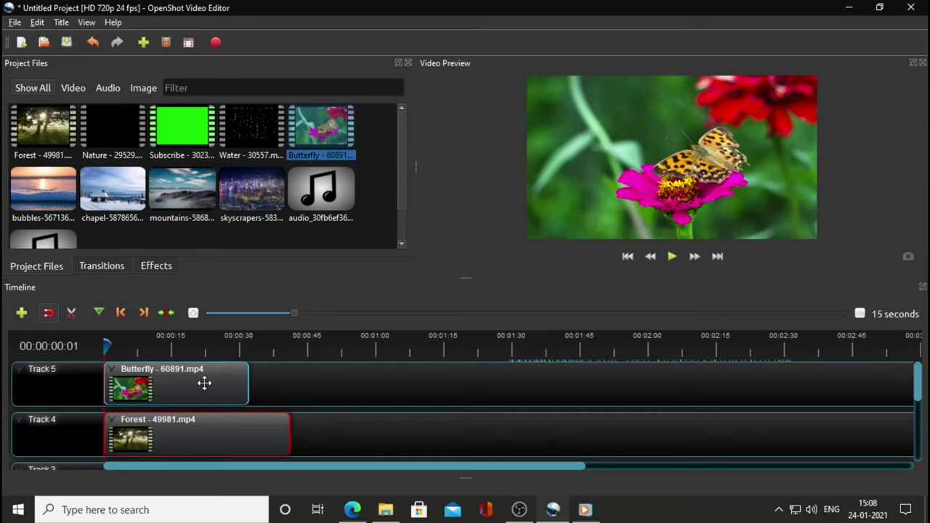
Step: Swap the two clips' tracks, with Forest at the start of Track 5 and Butterfly at the start of Track 4
drag(204, 383, 353, 436)
click(232, 430)
drag(233, 430, 241, 396)
drag(371, 446, 178, 446)
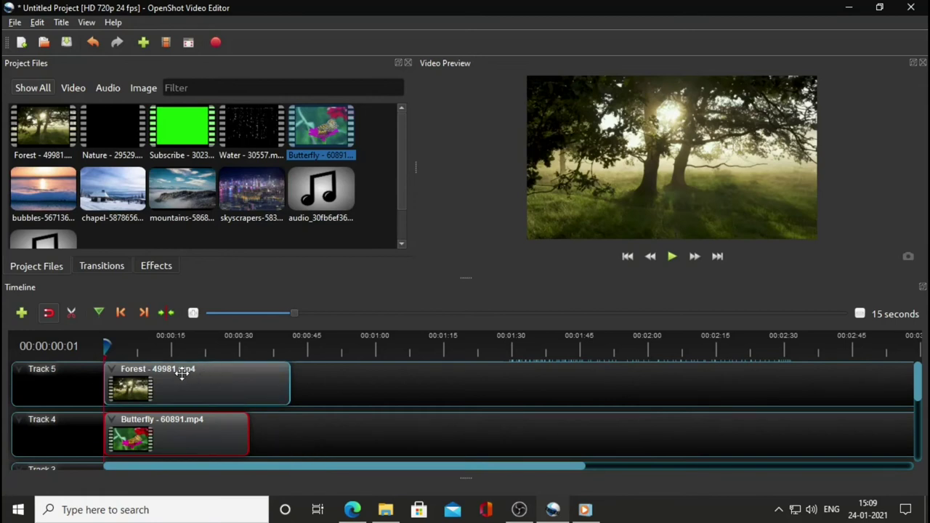
Step: Swap the clips back, with Butterfly at the start of Track 5 and Forest at the start of Track 4
drag(220, 383, 394, 423)
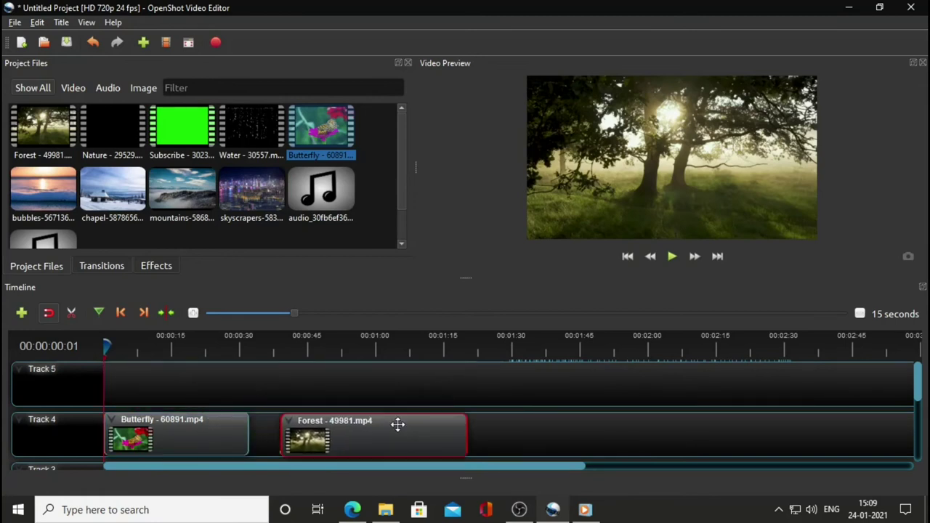
drag(199, 421, 199, 392)
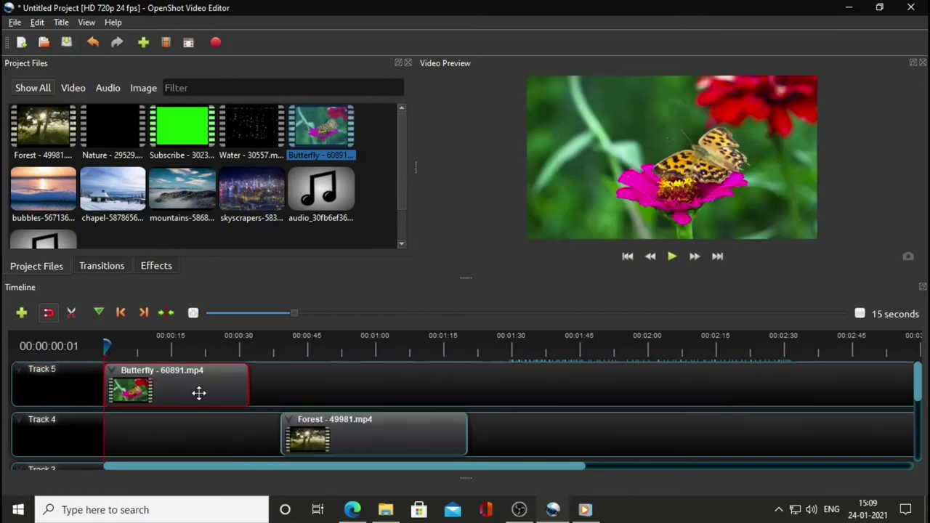
drag(390, 443, 214, 437)
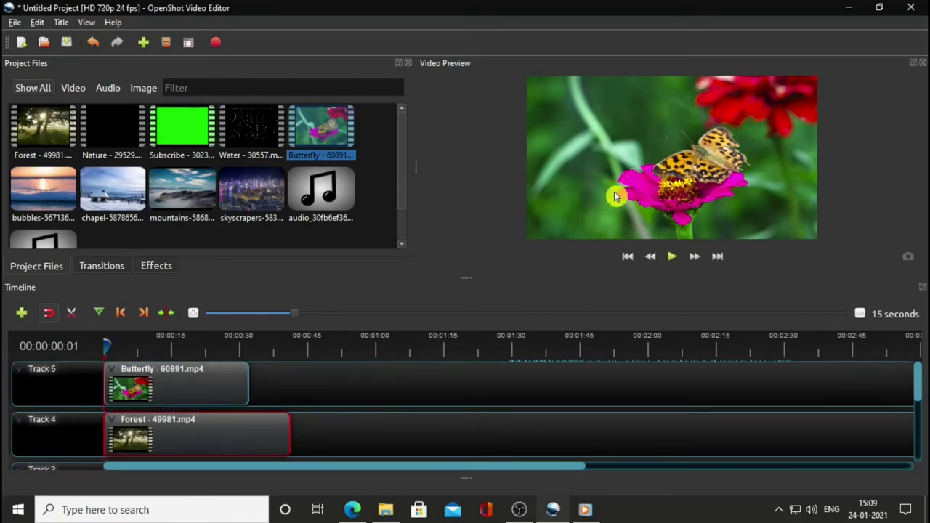
Step: Play the stacked Butterfly and Forest clips from the timeline start to the end of Forest, and return to the beginning
click(669, 263)
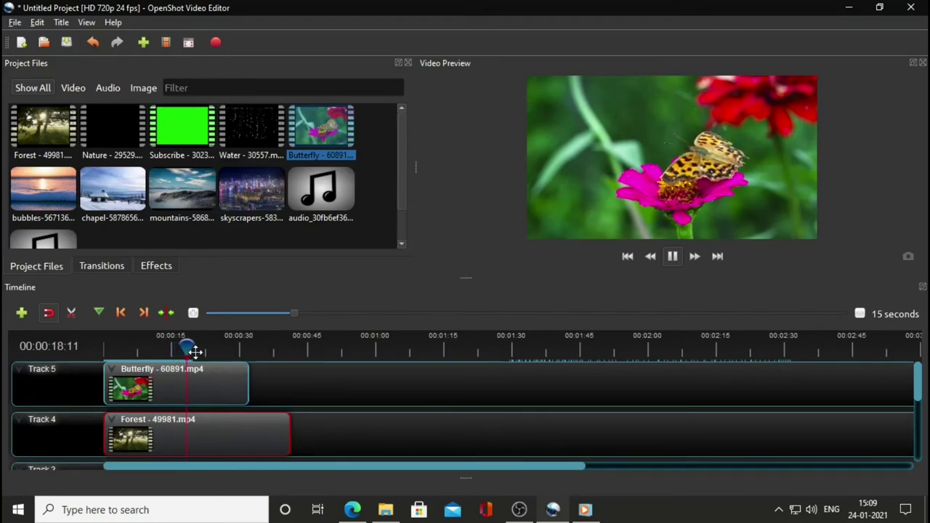
drag(187, 342, 244, 347)
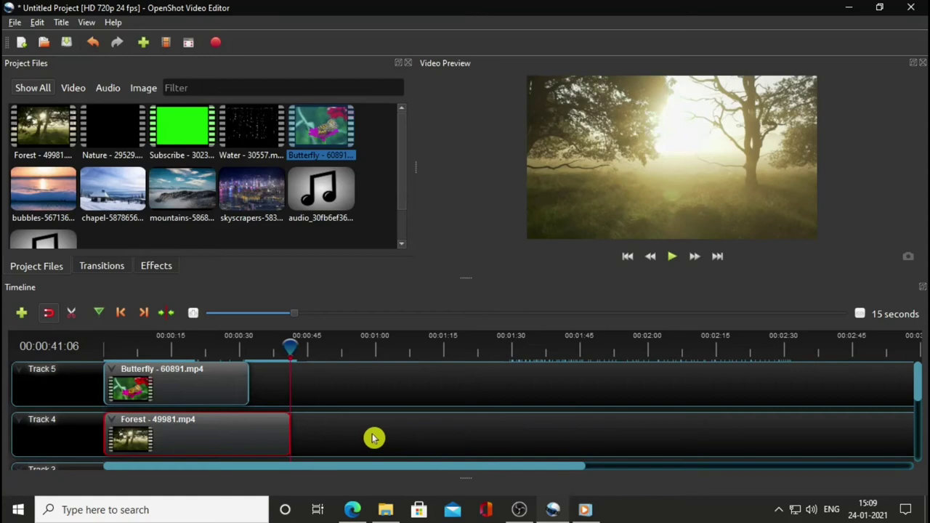
click(634, 264)
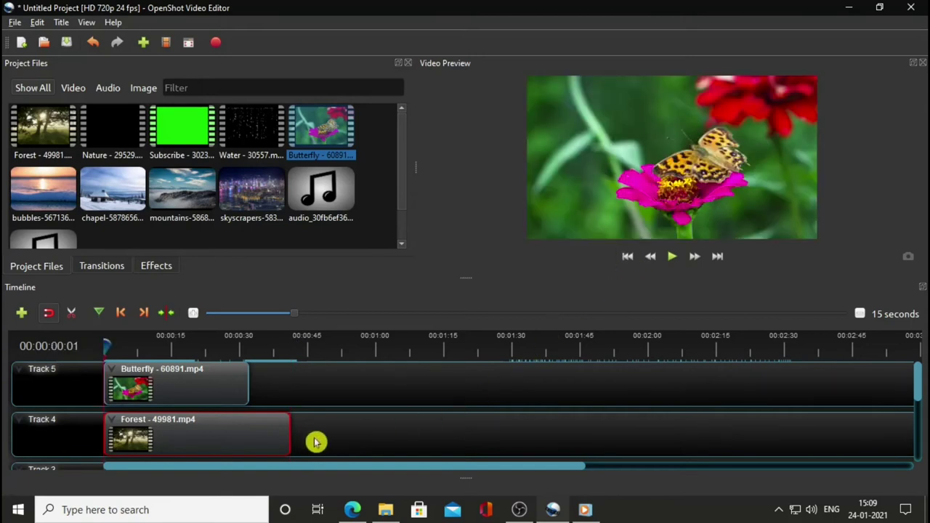
Step: Move the Forest clip from Track 4 to Track 5, directly behind the end of the Butterfly clip
drag(217, 438, 367, 438)
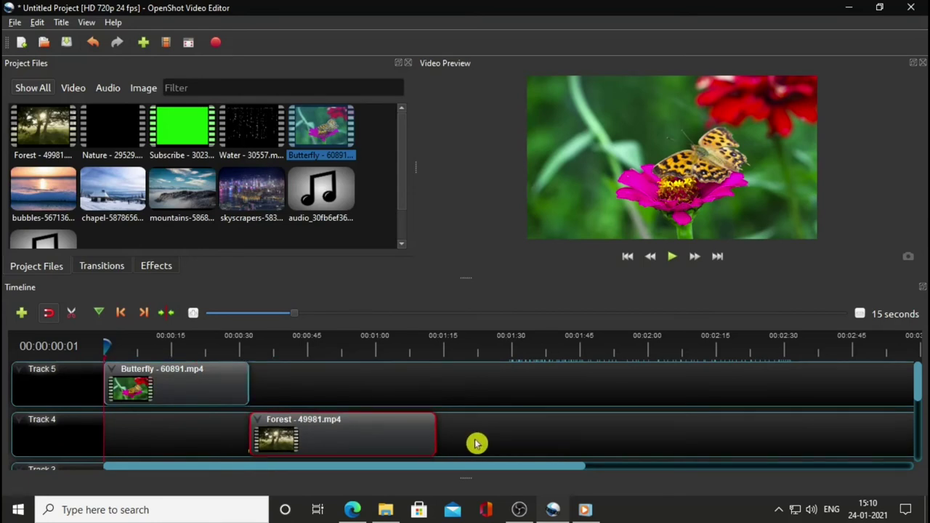
drag(361, 440, 405, 411)
drag(406, 404, 366, 396)
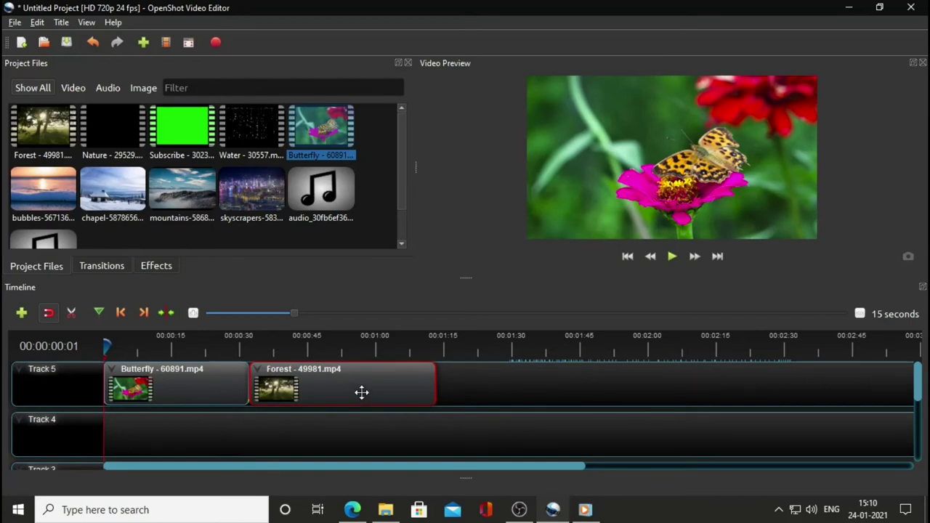
Step: Shift the Forest clip earlier on Track 5 to start at about 18 seconds, overlapping the end of Butterfly to create a transition
mouse_move(361, 392)
mouse_down()
mouse_move(377, 390)
mouse_move(366, 390)
mouse_up()
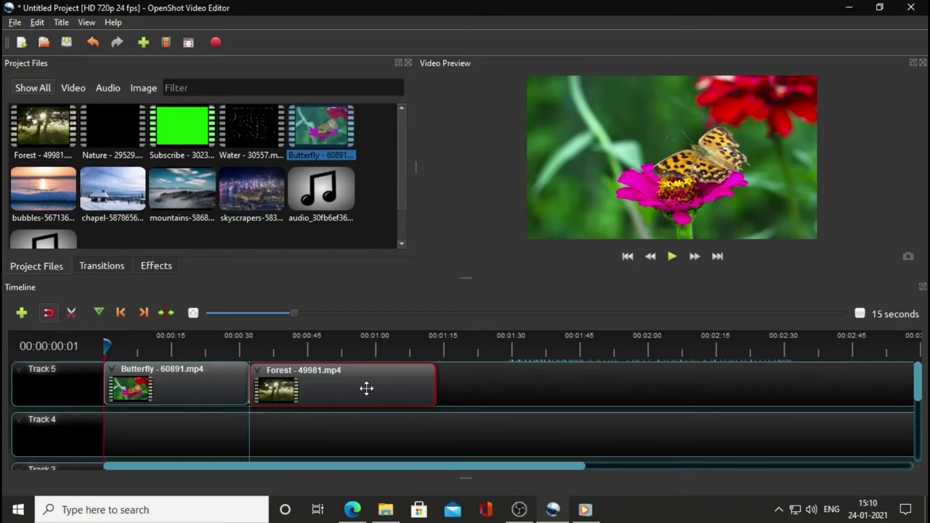
drag(363, 389, 304, 383)
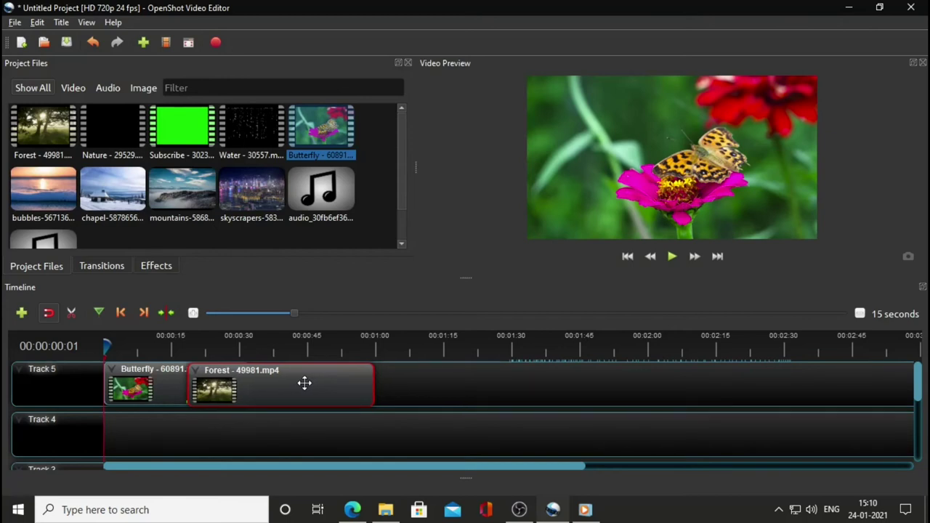
drag(304, 383, 304, 383)
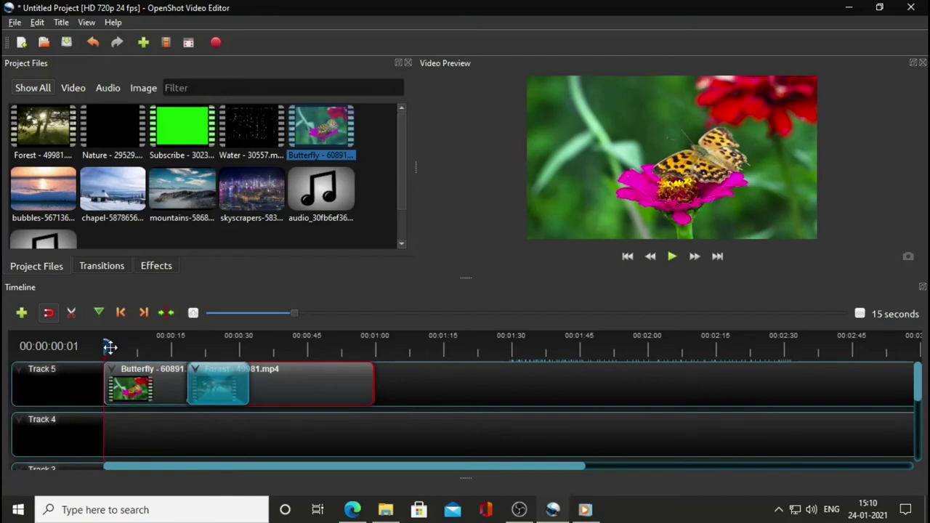
Step: Preview the automatic transition between Butterfly and Forest, and return the playhead to about 11 seconds
drag(108, 346, 177, 346)
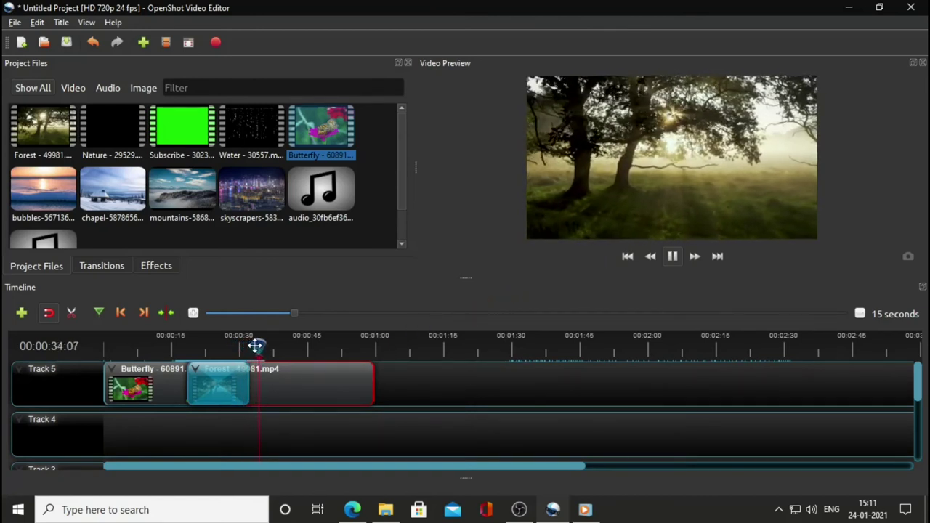
drag(256, 346, 174, 344)
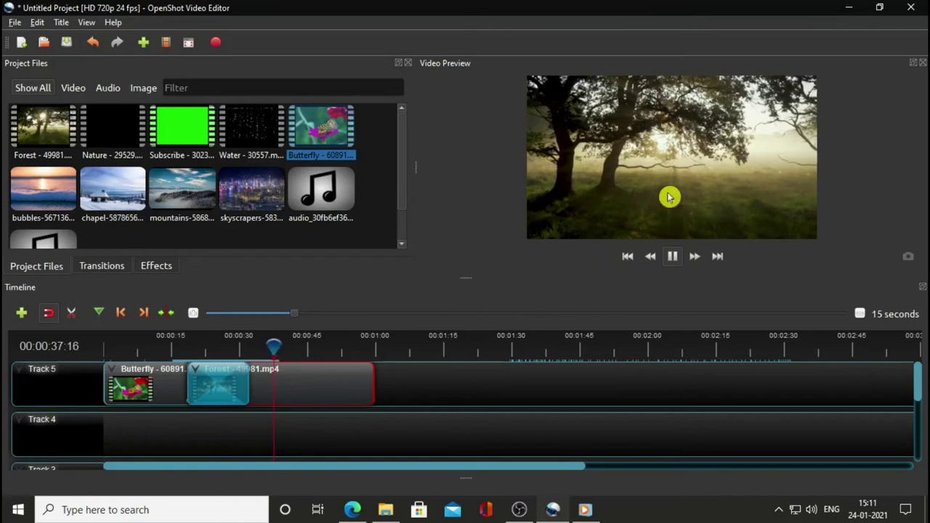
click(673, 259)
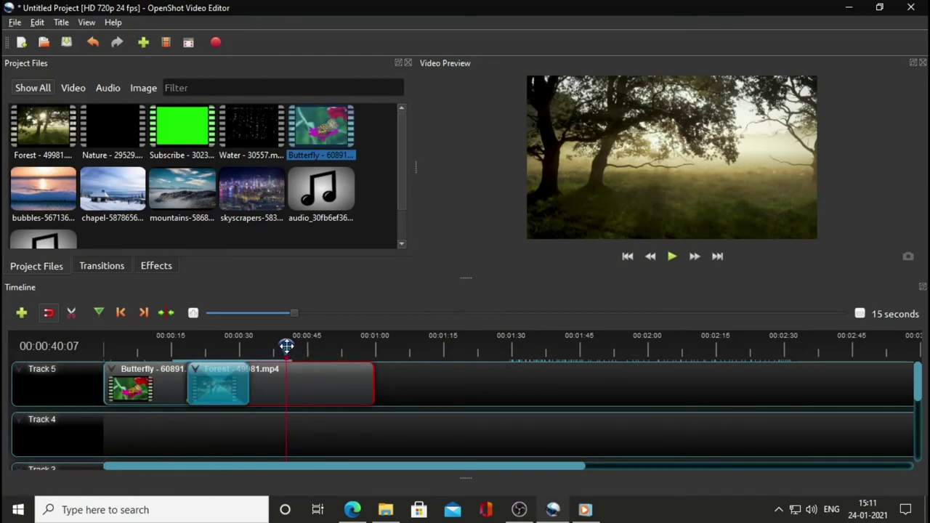
drag(287, 346, 185, 346)
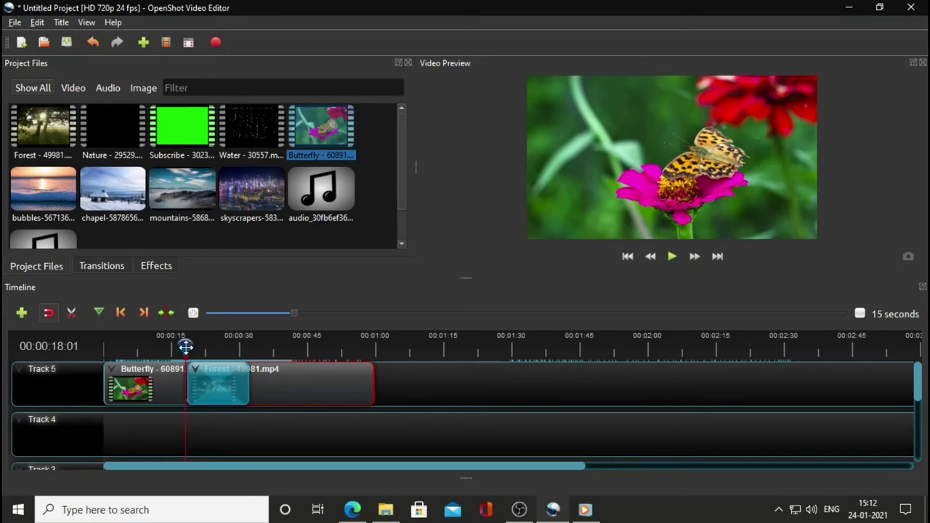
drag(186, 346, 155, 346)
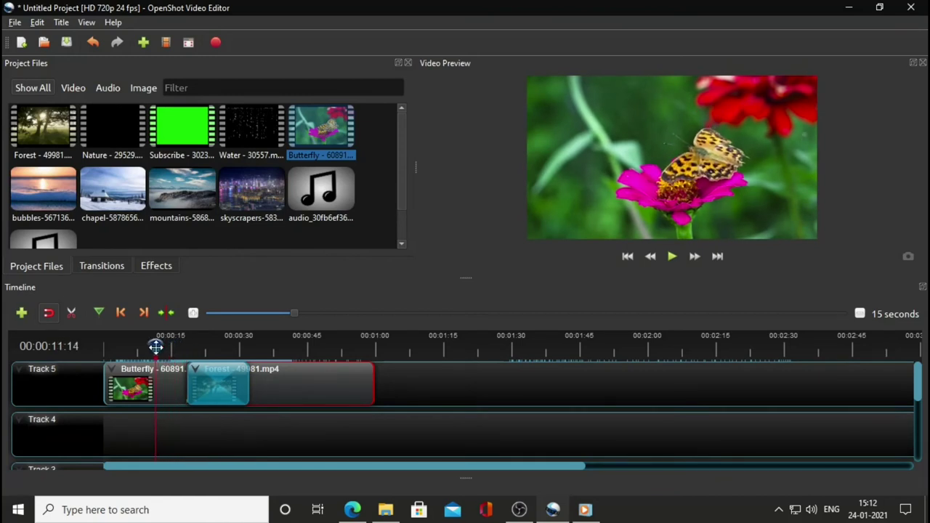
Step: Remove the automatic transition from the overlap between the Butterfly and Forest clips
click(196, 375)
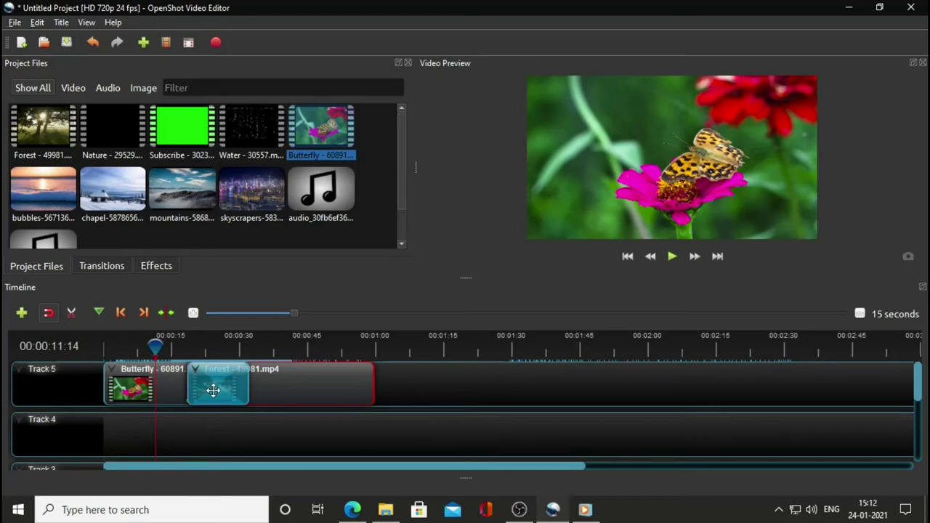
click(198, 376)
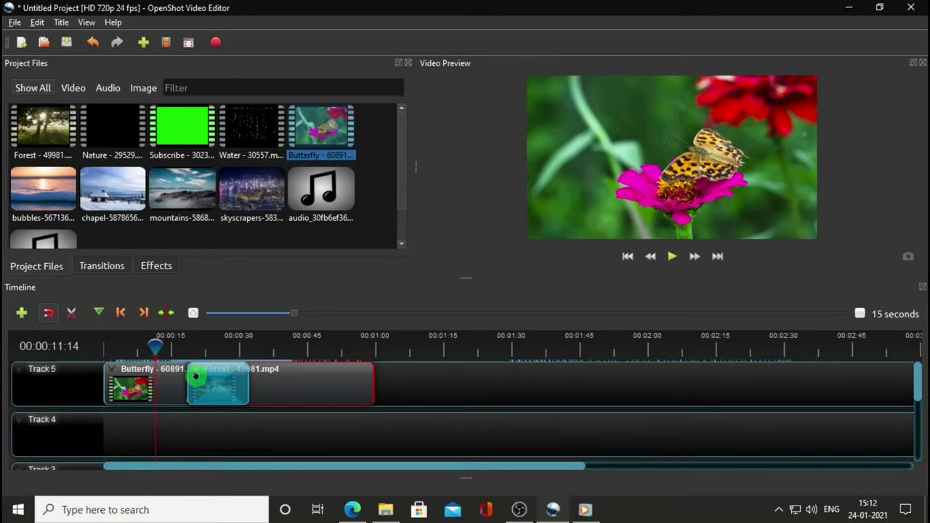
right_click(196, 374)
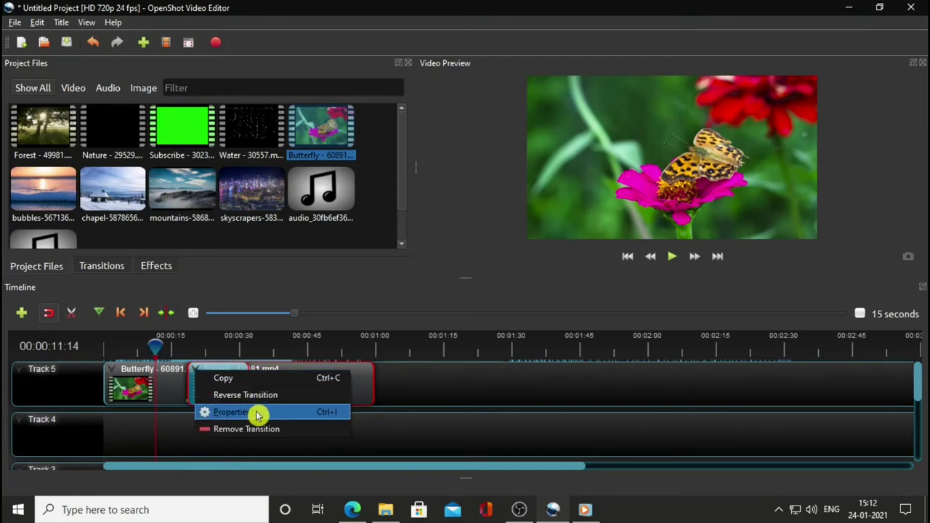
click(306, 434)
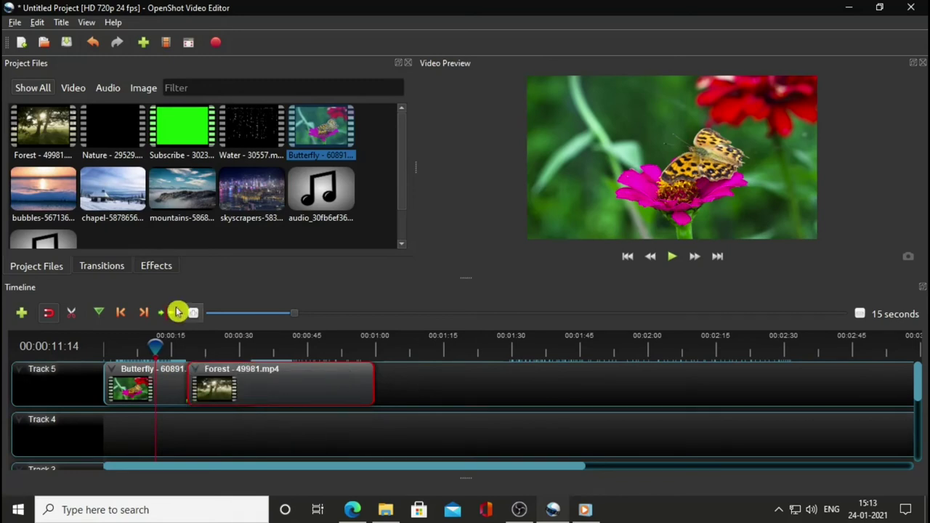
Step: Browse the available transitions and add Big losange at the start of the Forest clip on Track 5
click(107, 269)
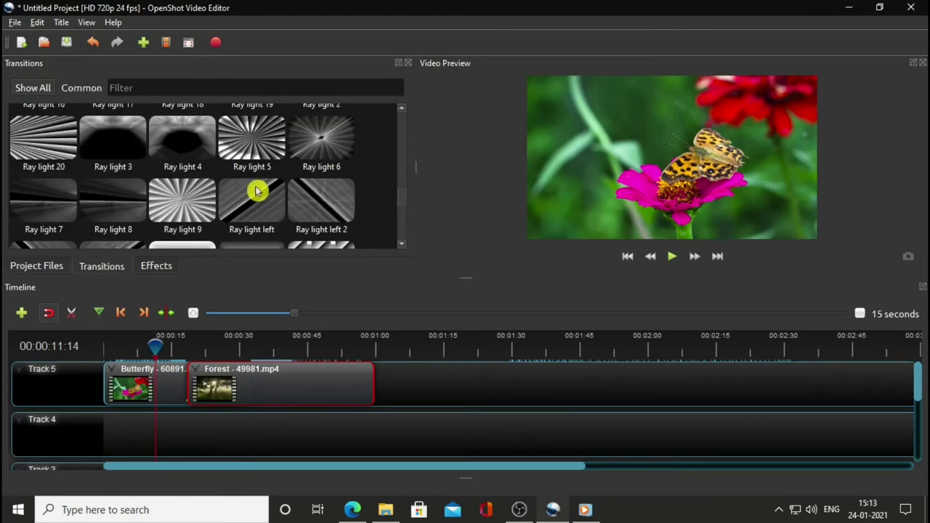
scroll(289, 195, up, 5)
scroll(289, 195, up, 5)
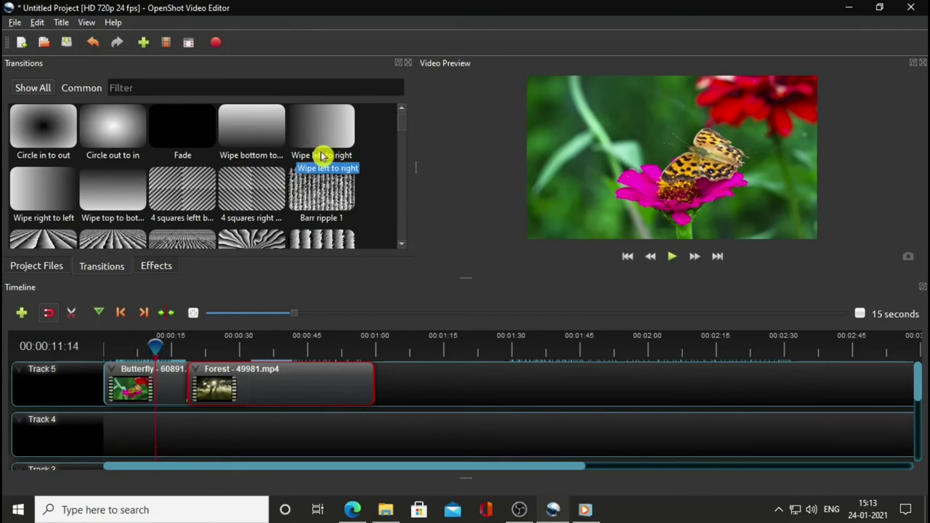
scroll(372, 157, down, 2)
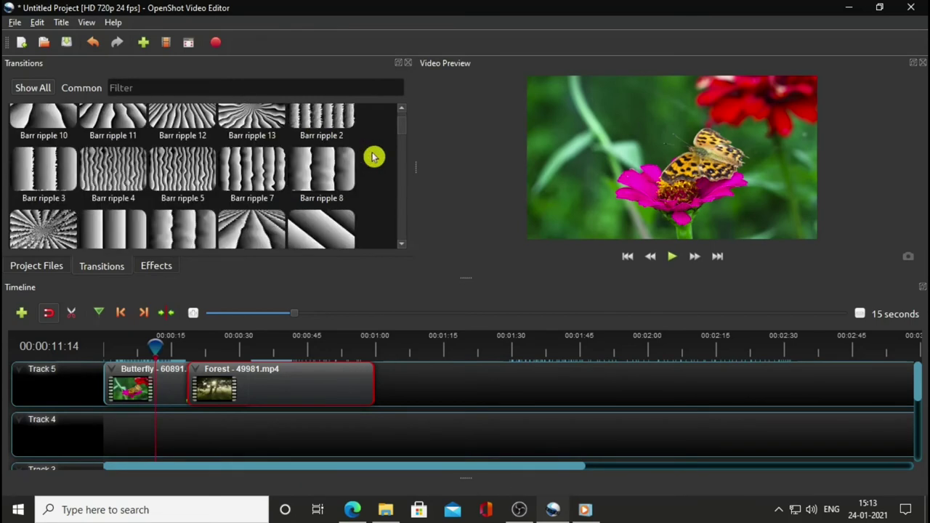
scroll(372, 158, down, 2)
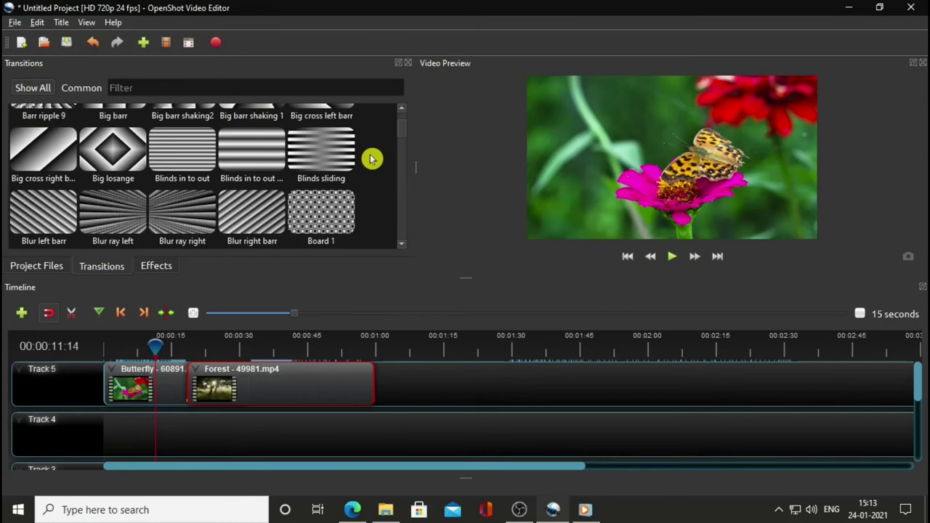
scroll(370, 159, down, 2)
scroll(368, 157, down, 2)
scroll(365, 156, down, 2)
scroll(365, 156, down, 6)
scroll(363, 158, up, 7)
scroll(364, 158, up, 6)
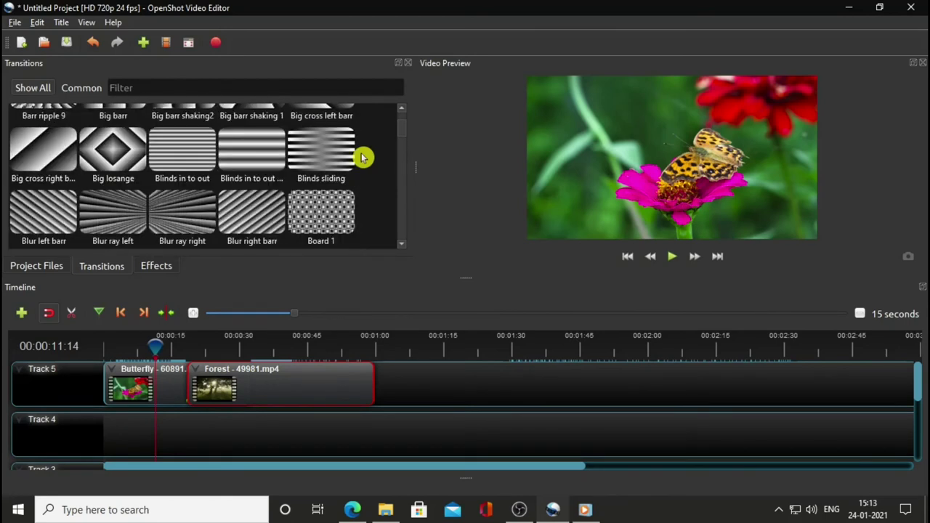
scroll(364, 158, up, 2)
scroll(363, 158, down, 2)
scroll(363, 157, up, 2)
click(111, 154)
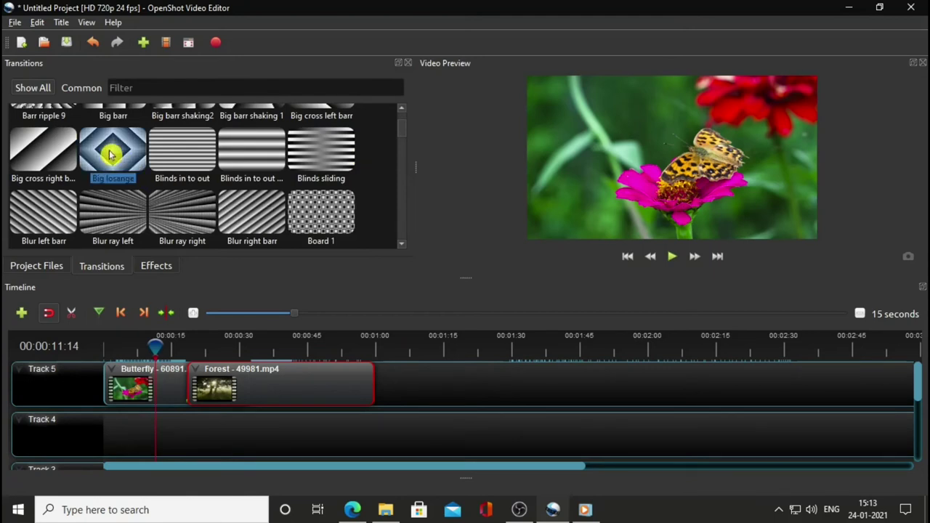
drag(110, 154, 193, 387)
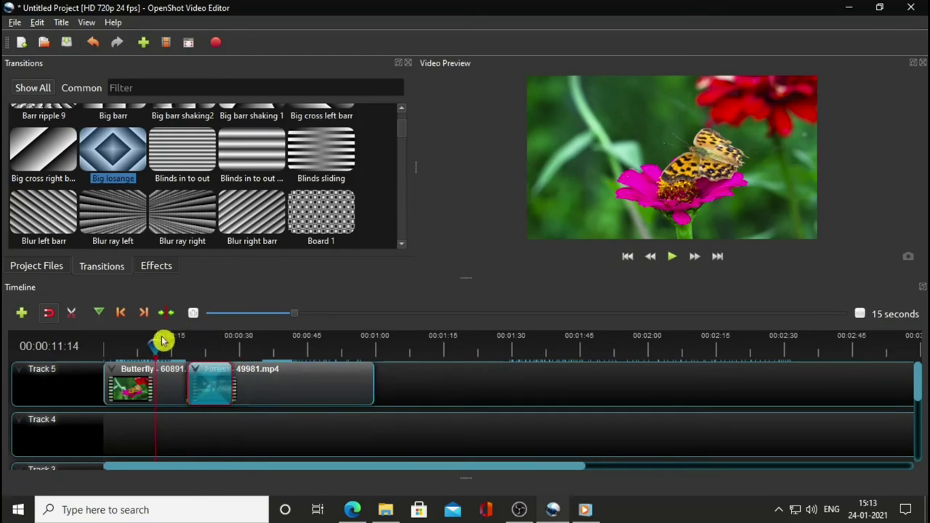
Step: Preview the Big losange transition from about 15 seconds, and return the playhead to just before it
drag(149, 342, 173, 346)
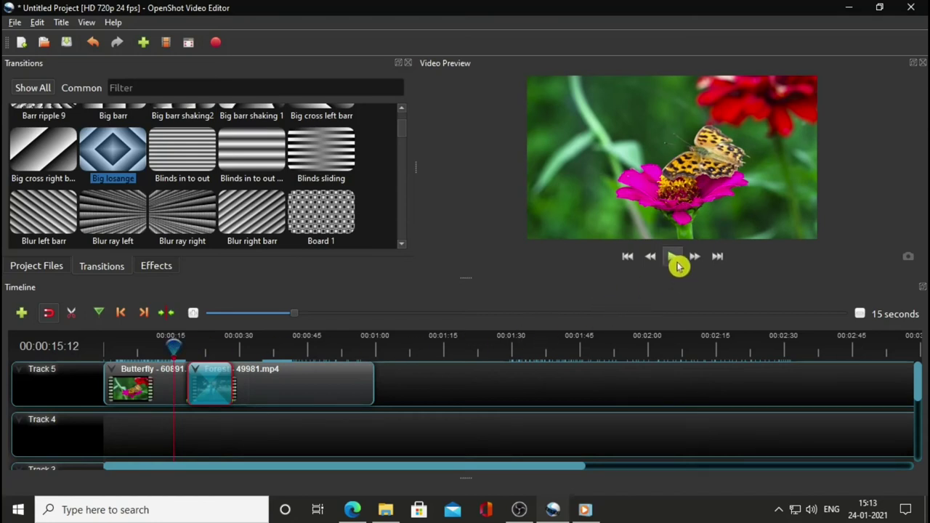
click(675, 263)
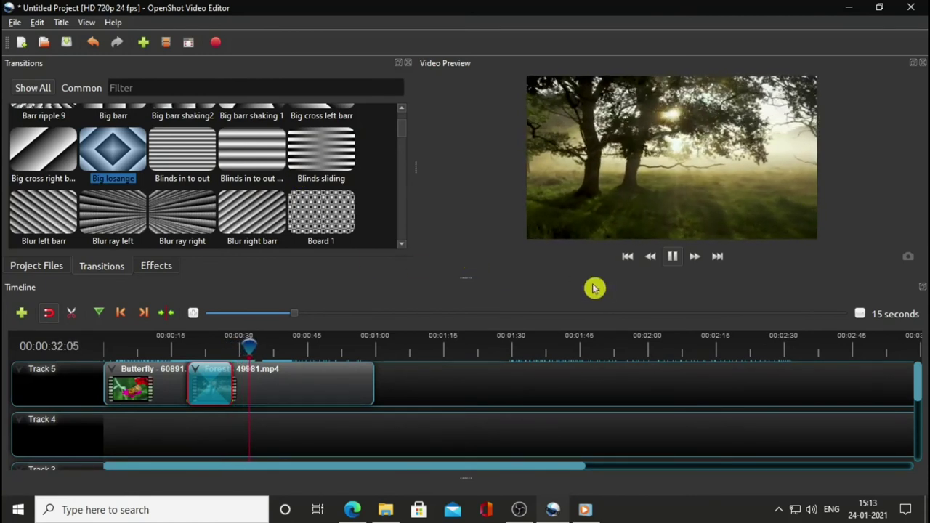
click(672, 262)
drag(265, 346, 177, 347)
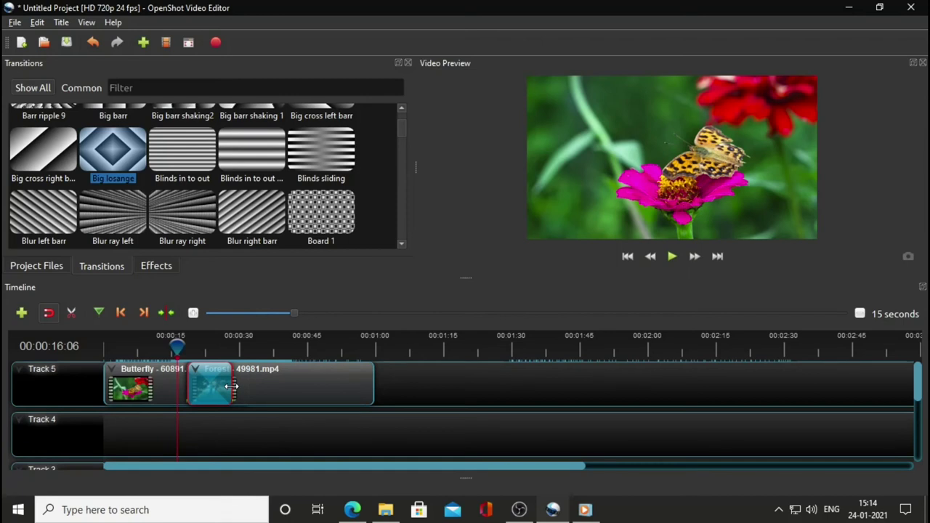
Step: Stretch the Big losange transition further over the Forest clip, and shorten it to about 6 seconds
drag(236, 386, 300, 389)
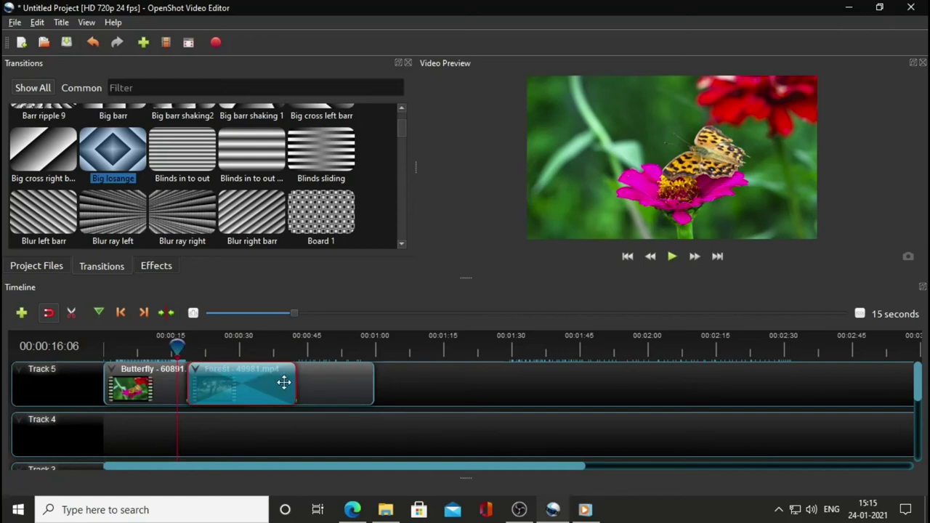
drag(298, 385, 219, 385)
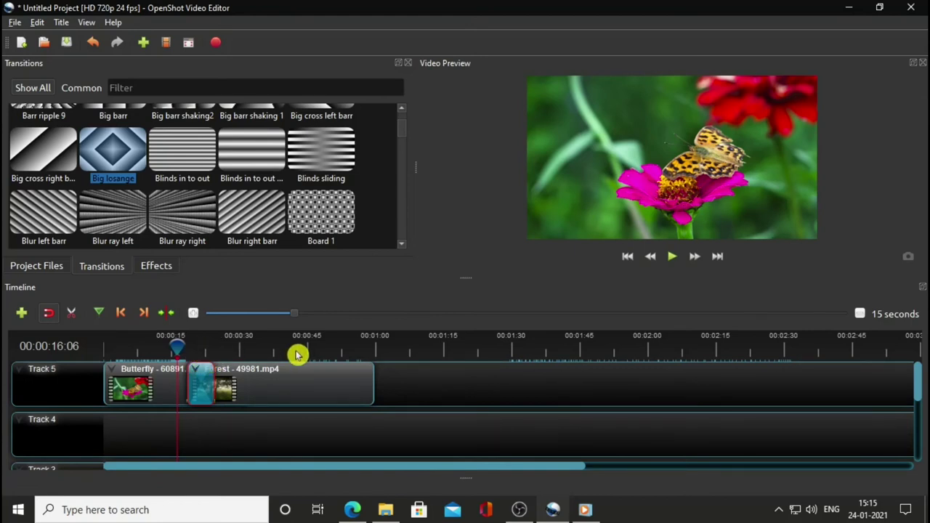
Step: Preview the shortened Big losange transition from about 16 seconds, and pause playback within the Forest clip
mouse_move(177, 340)
mouse_down()
mouse_move(229, 342)
mouse_move(174, 344)
mouse_up()
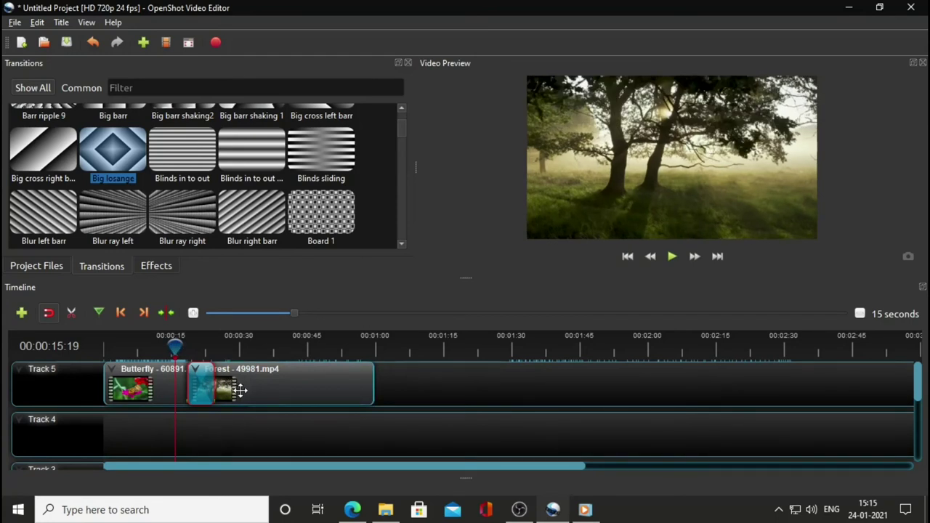
mouse_move(176, 347)
mouse_down()
mouse_move(207, 348)
mouse_move(177, 348)
mouse_up()
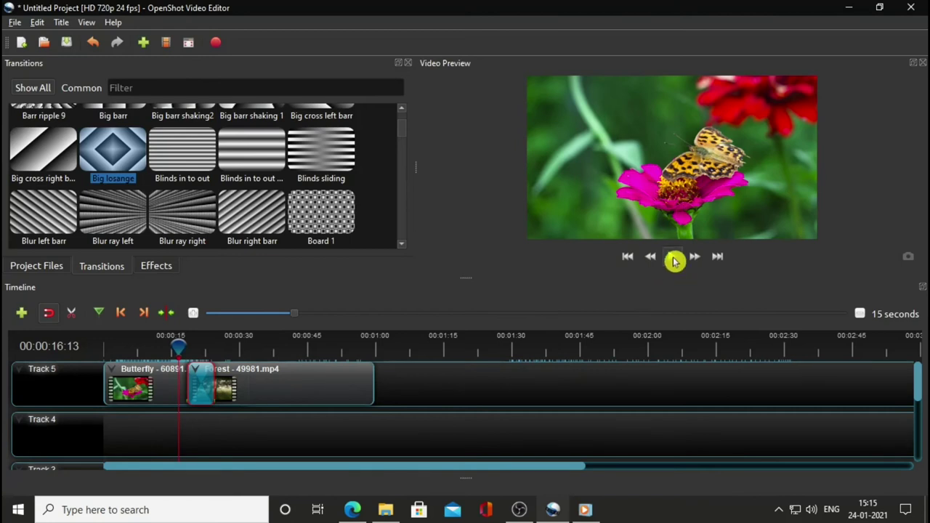
click(674, 260)
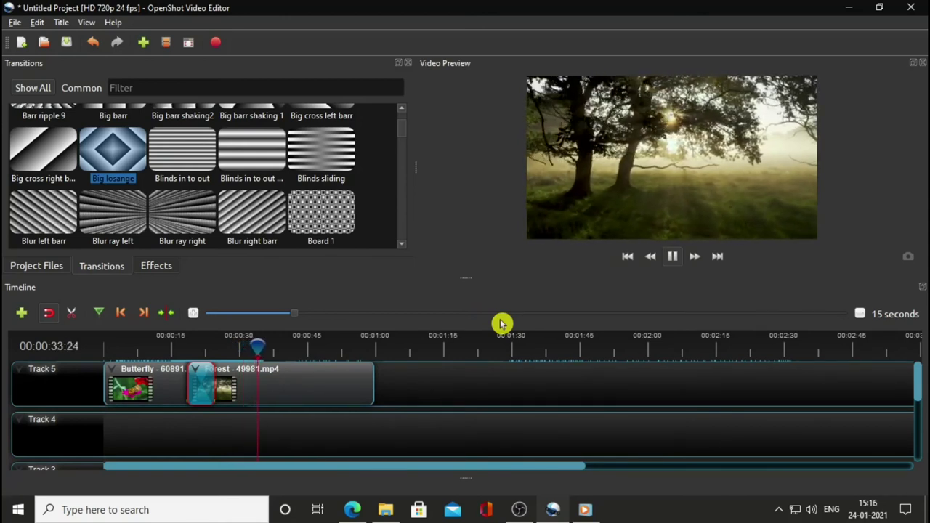
click(674, 260)
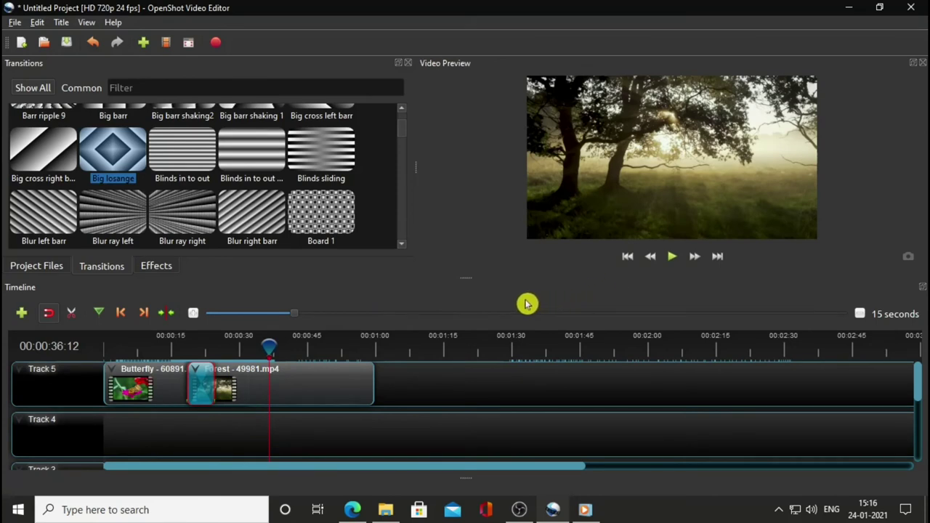
Step: Add audio_30fb6ef367.mp3 from the project files to the start of Track 4
click(46, 268)
drag(399, 184, 404, 224)
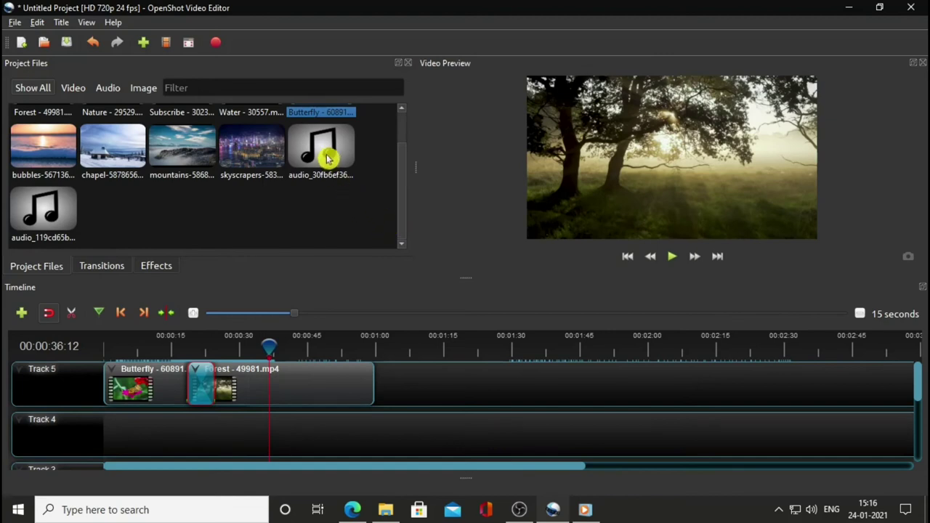
drag(325, 153, 315, 422)
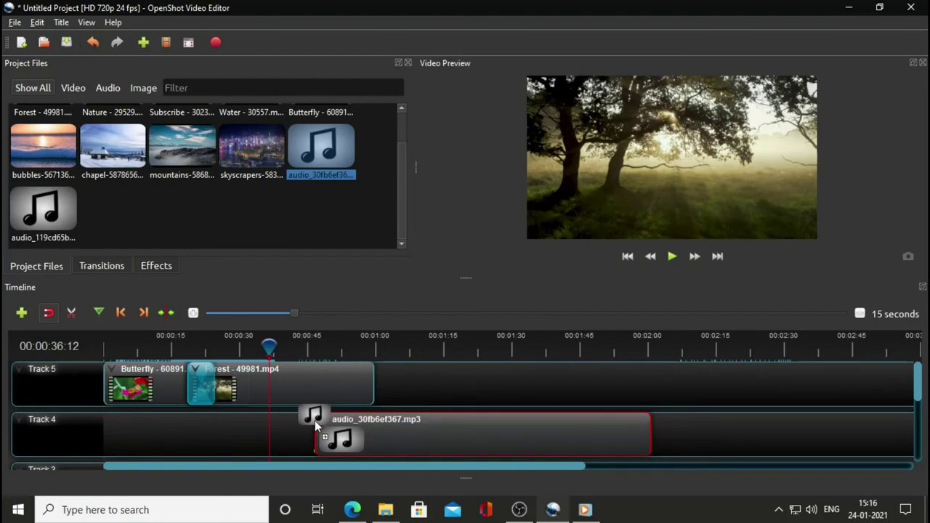
drag(315, 423, 104, 439)
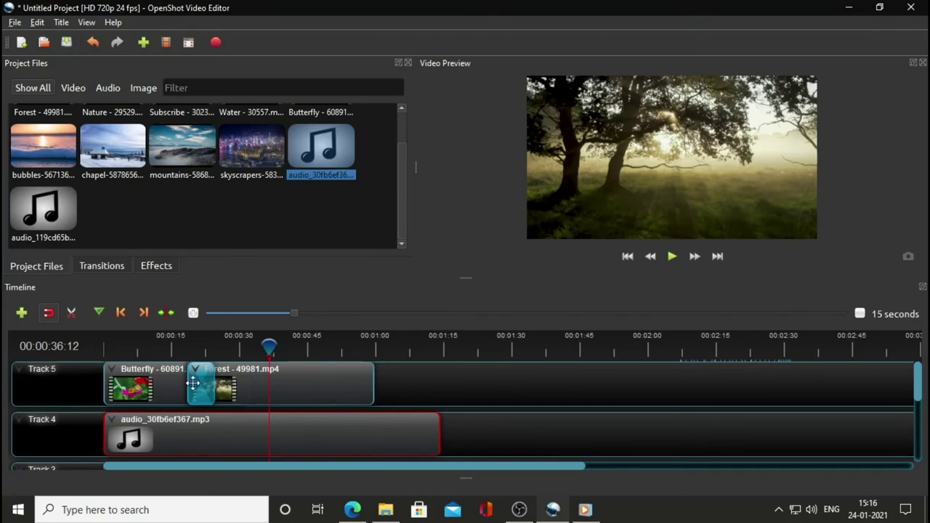
Step: Try moving the audio clip up over Track 5, and return it to the start of Track 4
drag(346, 434, 346, 393)
scroll(346, 384, up, 5)
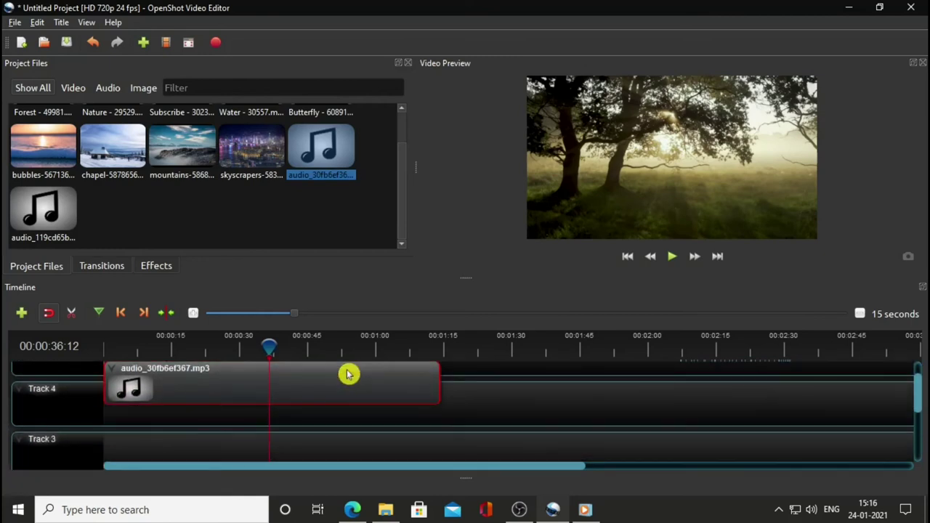
mouse_move(346, 431)
mouse_down()
mouse_move(612, 428)
mouse_move(350, 442)
mouse_up()
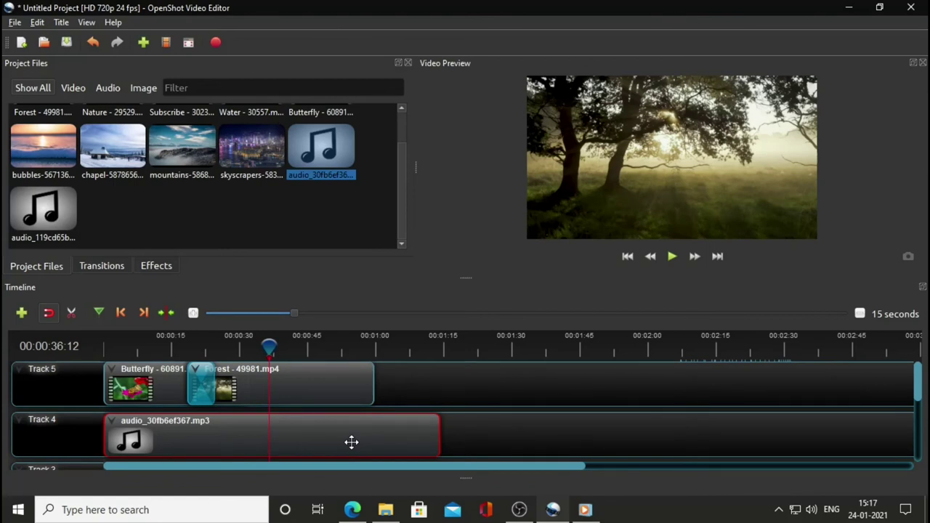
Step: Move the playhead back into the Butterfly clip, and return it to the start of the timeline
click(268, 344)
drag(269, 345, 176, 346)
click(628, 260)
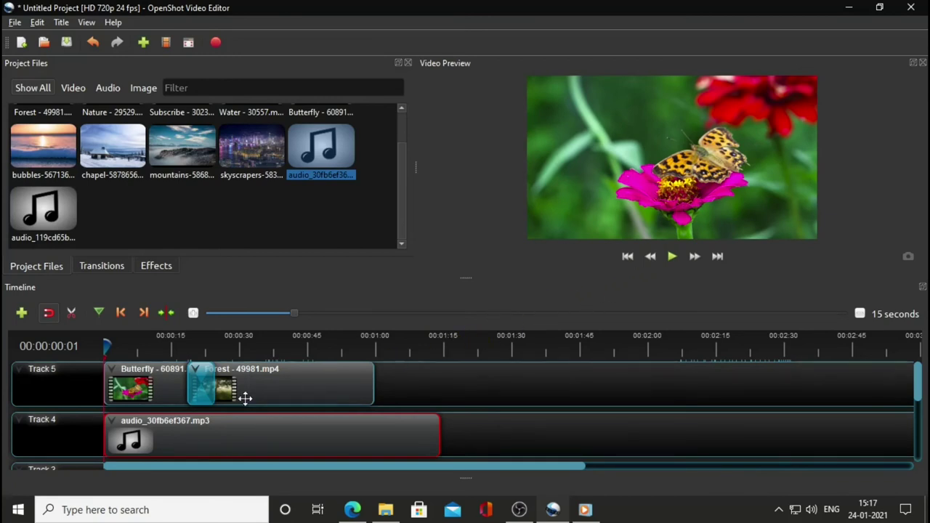
mouse_move(106, 346)
mouse_down()
mouse_move(167, 348)
mouse_move(100, 353)
mouse_up()
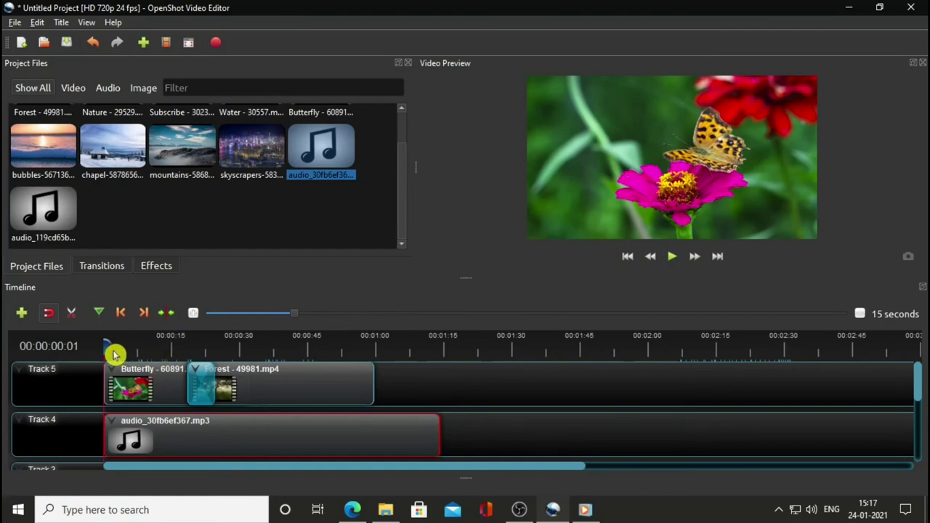
Step: Move the playhead to about 14 seconds, select the audio clip on Track 4, and jump to the previous marker
drag(114, 347, 167, 346)
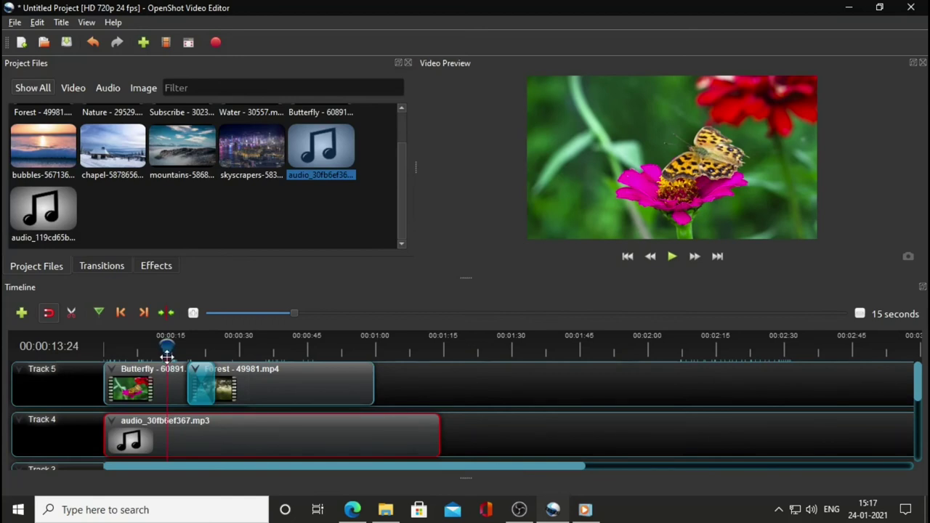
click(161, 385)
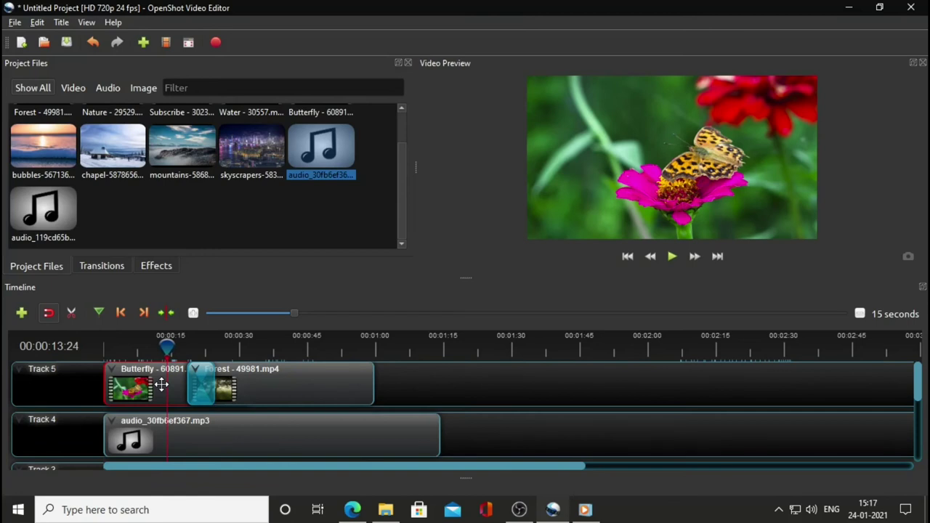
click(172, 427)
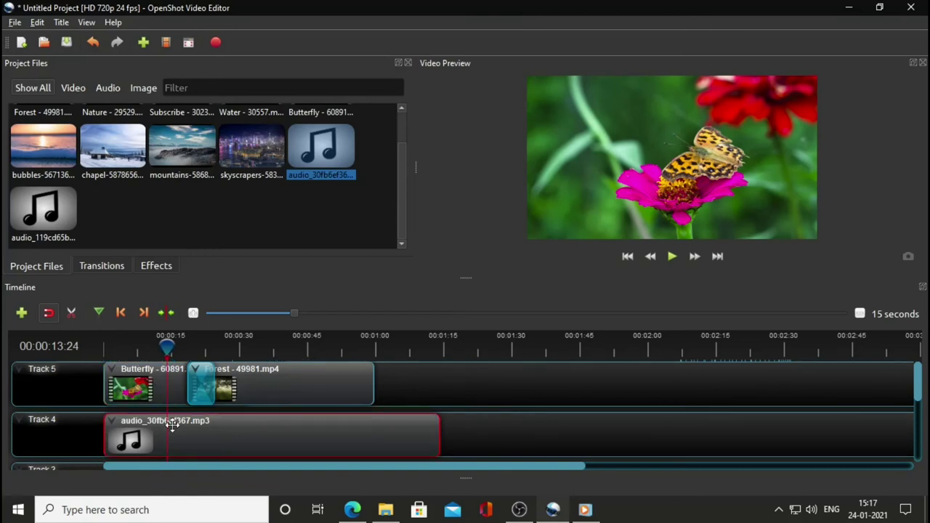
click(123, 317)
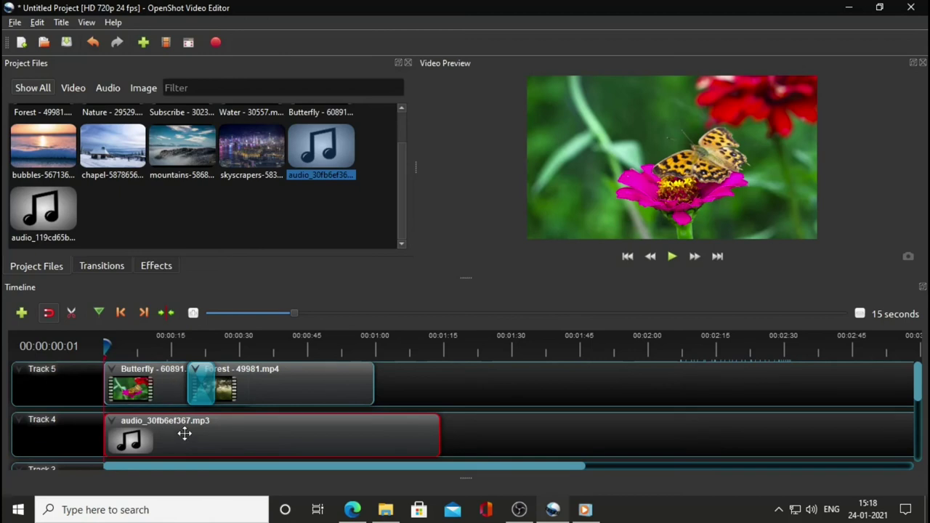
Step: Jump the playhead to the end of the selected audio clip, and back to its start
click(198, 412)
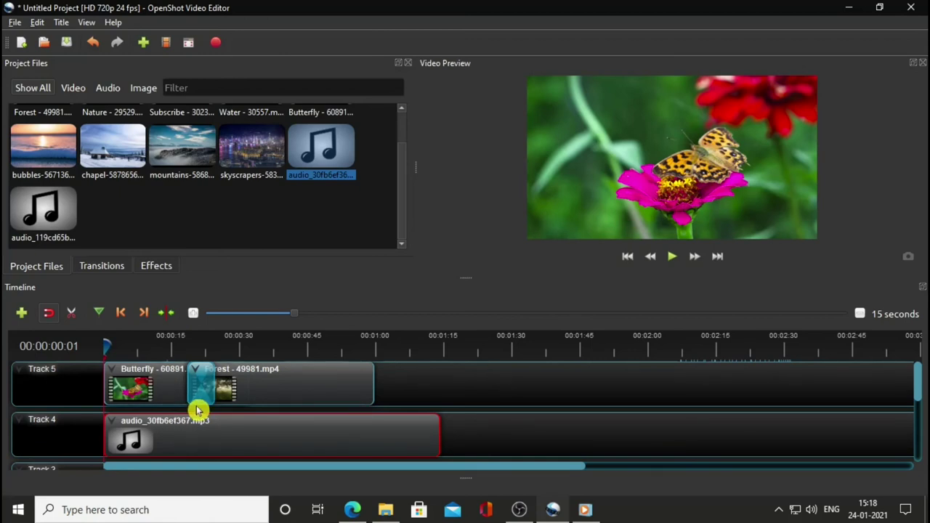
click(148, 315)
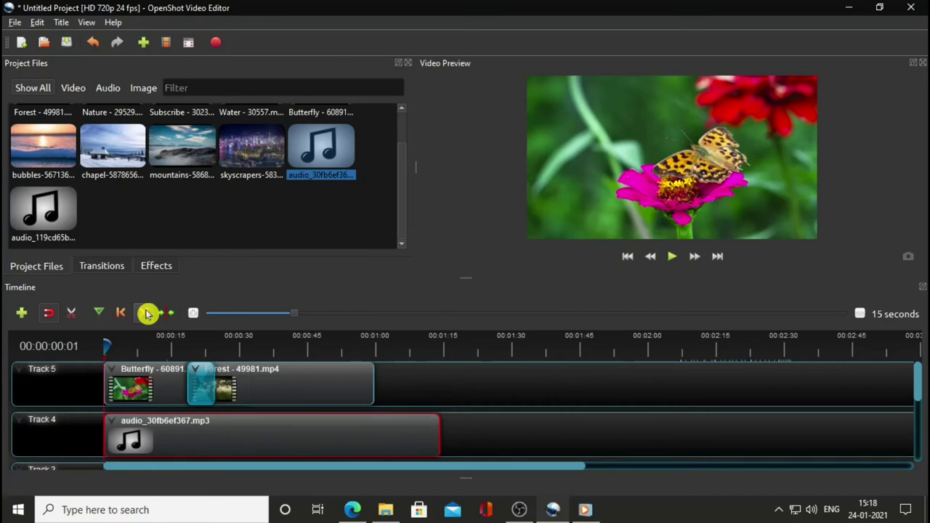
click(147, 313)
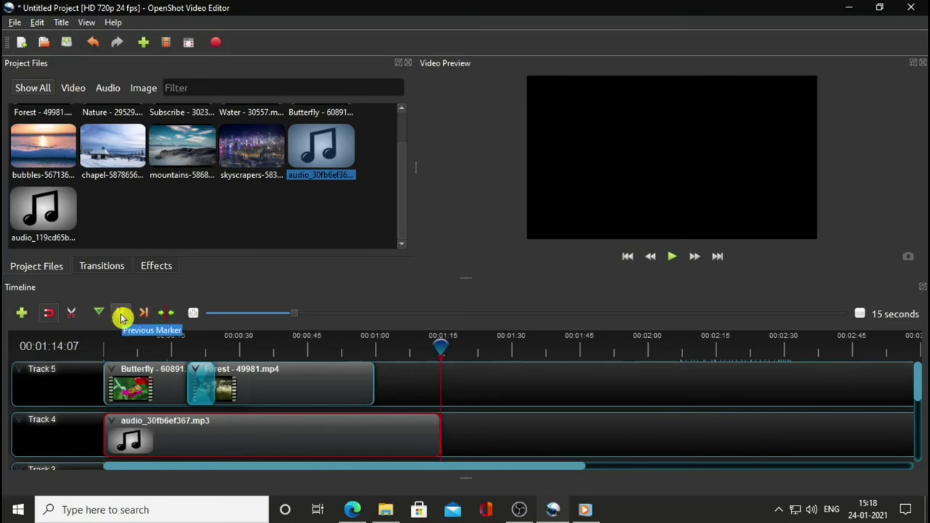
click(122, 316)
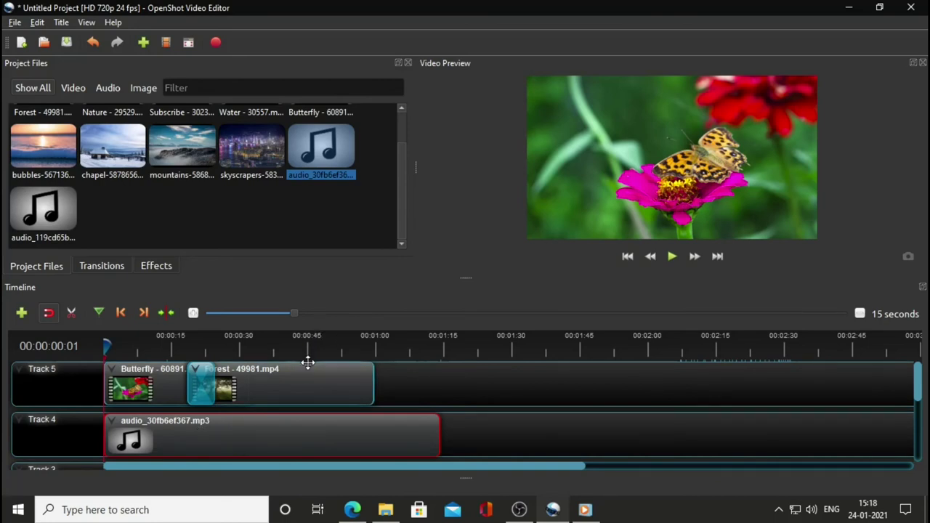
Step: Select the Forest clip on Track 5 and jump the playhead forward to its start and its end
click(301, 388)
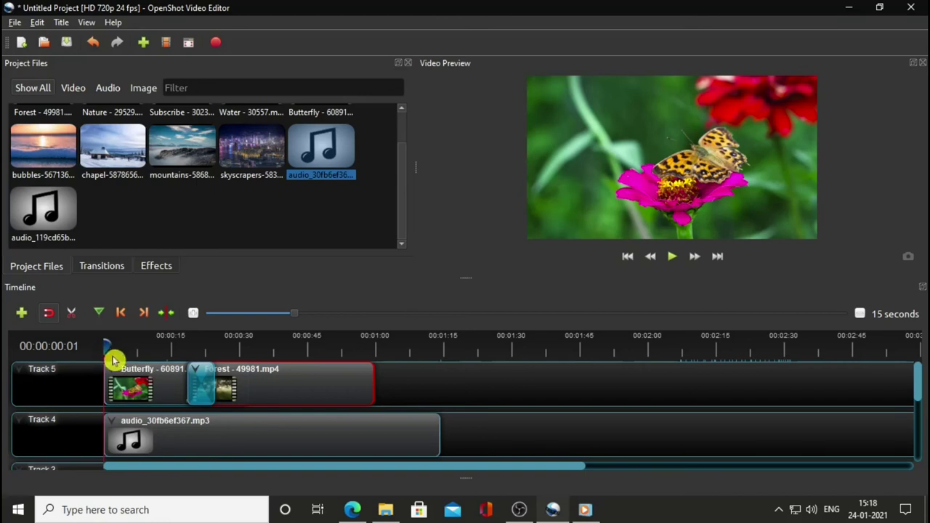
click(144, 317)
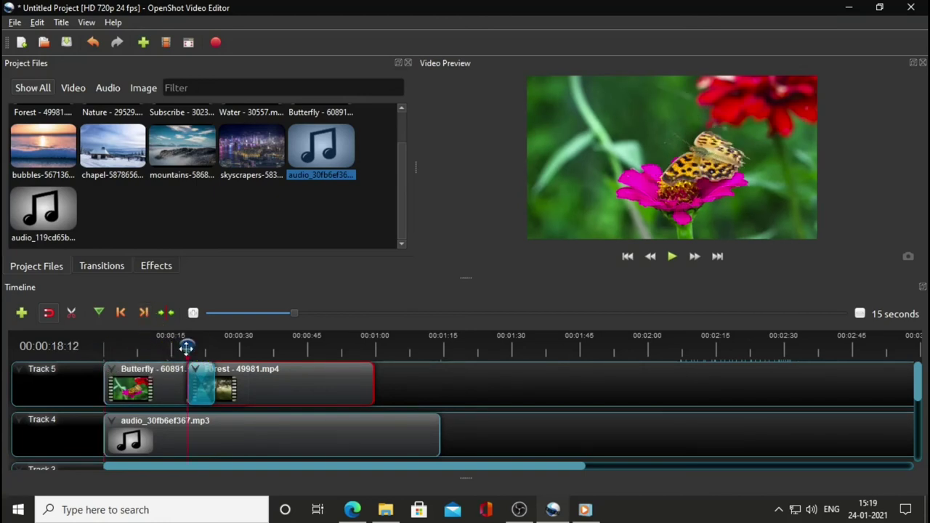
click(145, 316)
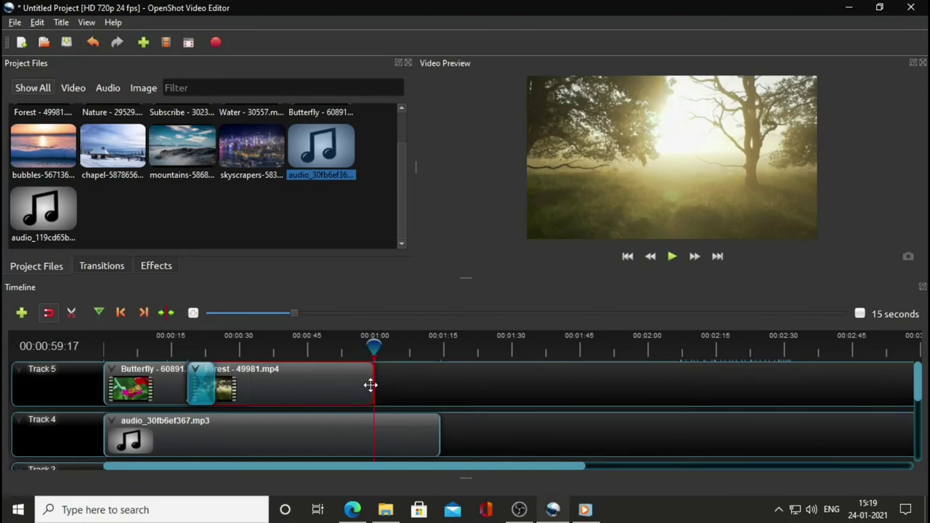
Step: Select the audio clip on Track 4 and jump the playhead back to the clip's start
click(266, 435)
click(120, 316)
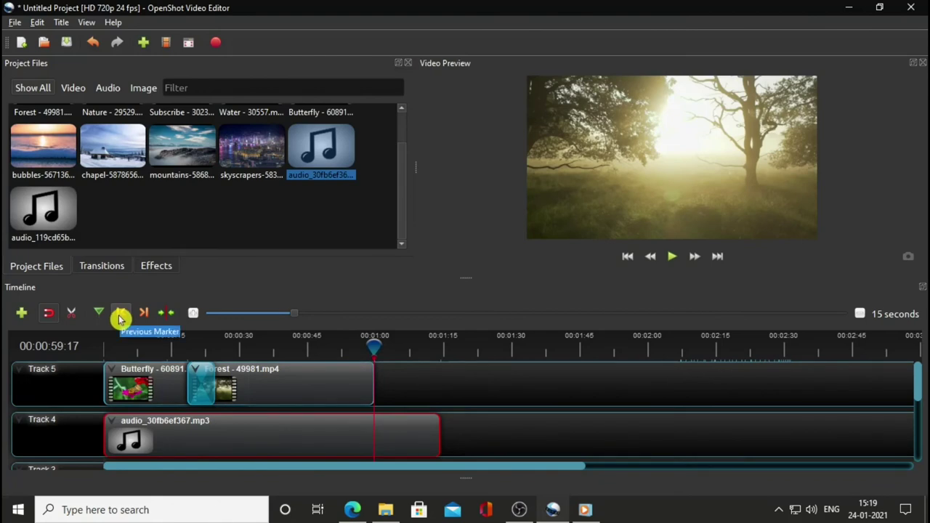
click(119, 317)
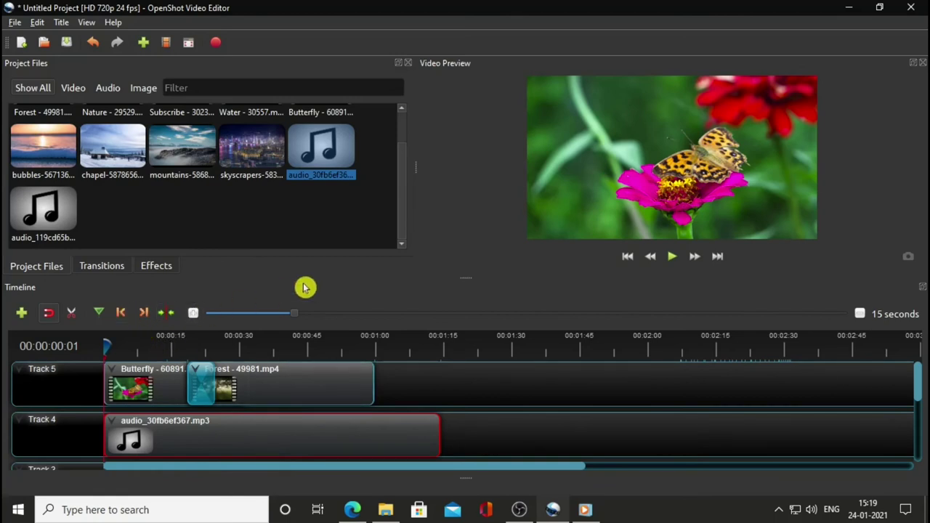
Step: Move the playhead to about 37 seconds in the Forest clip and add a marker there
click(107, 345)
drag(106, 346, 275, 350)
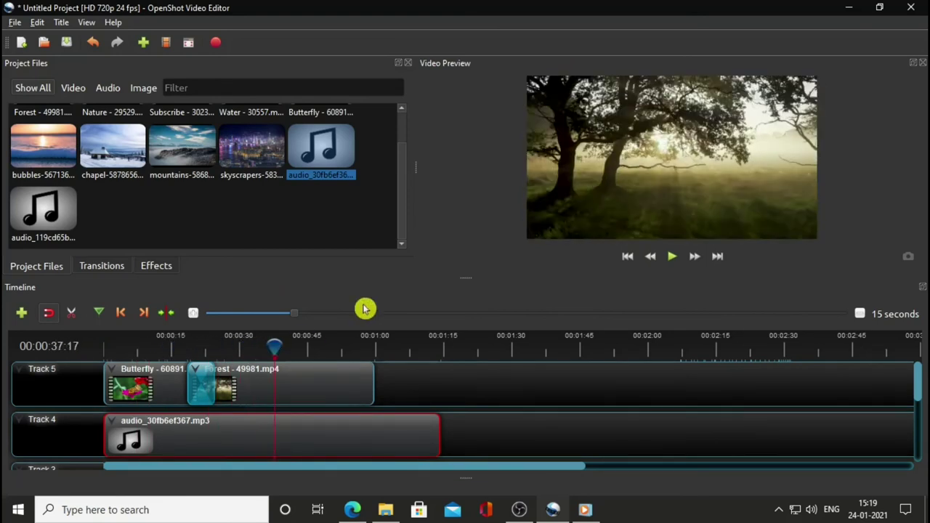
click(102, 316)
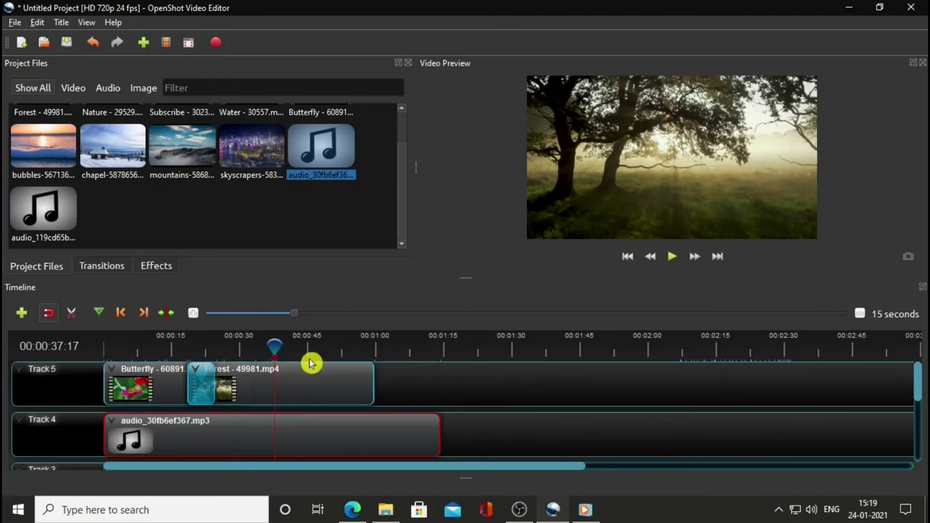
Step: Jump to the new marker from about 28 and 48 seconds, using next and previous marker navigation
drag(275, 347, 234, 346)
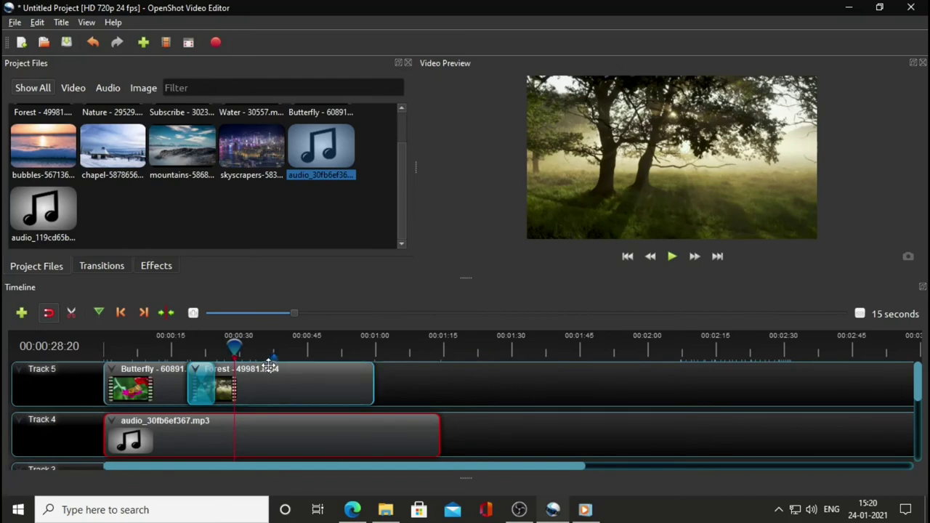
click(143, 315)
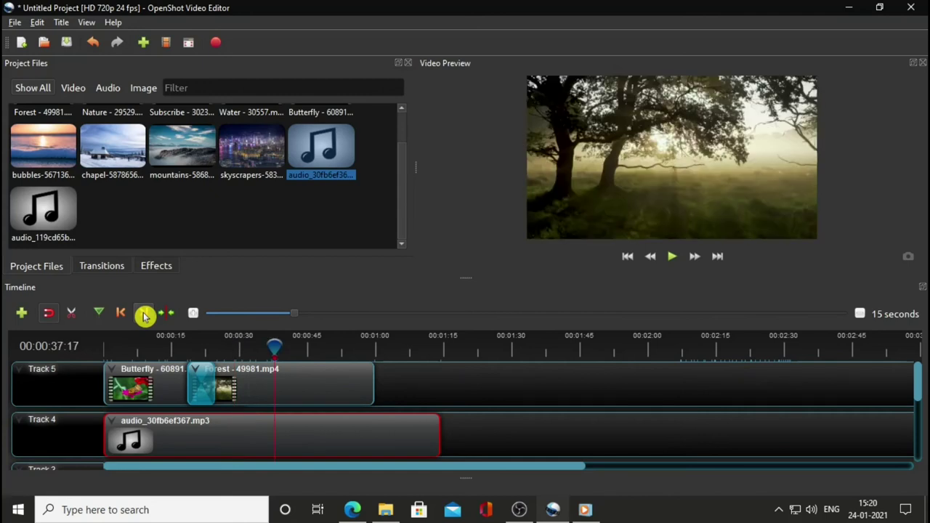
drag(275, 347, 323, 345)
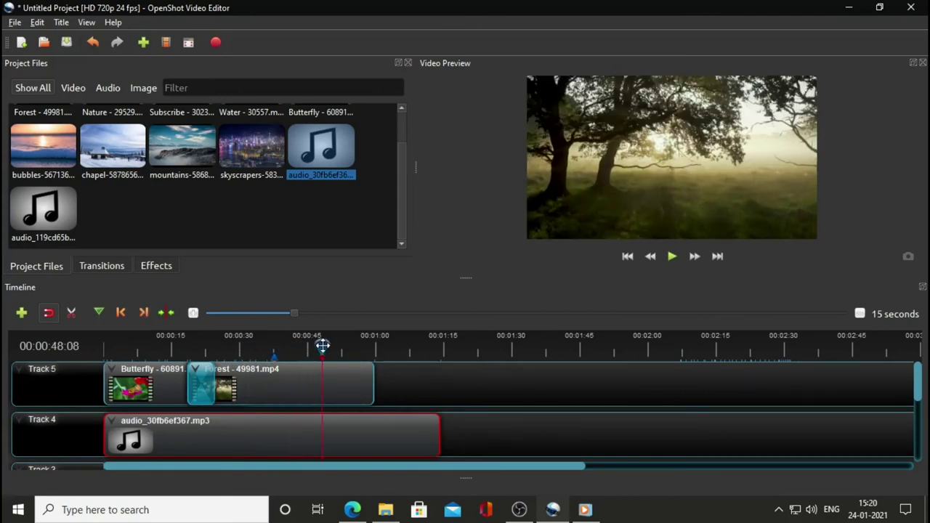
click(121, 315)
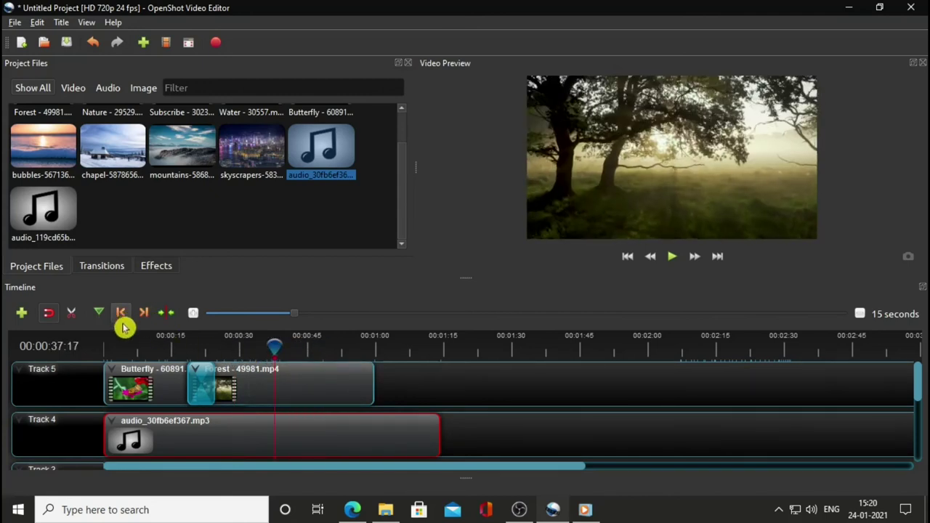
drag(273, 348, 233, 347)
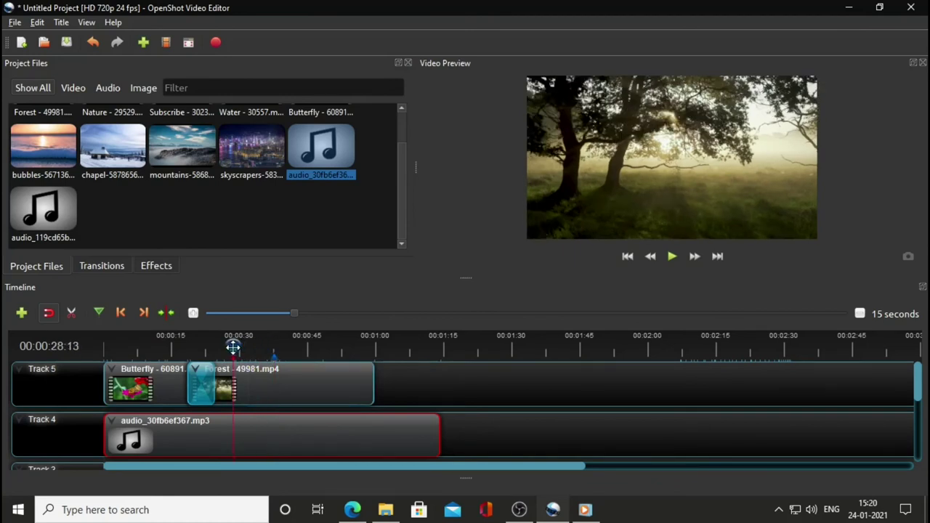
click(144, 314)
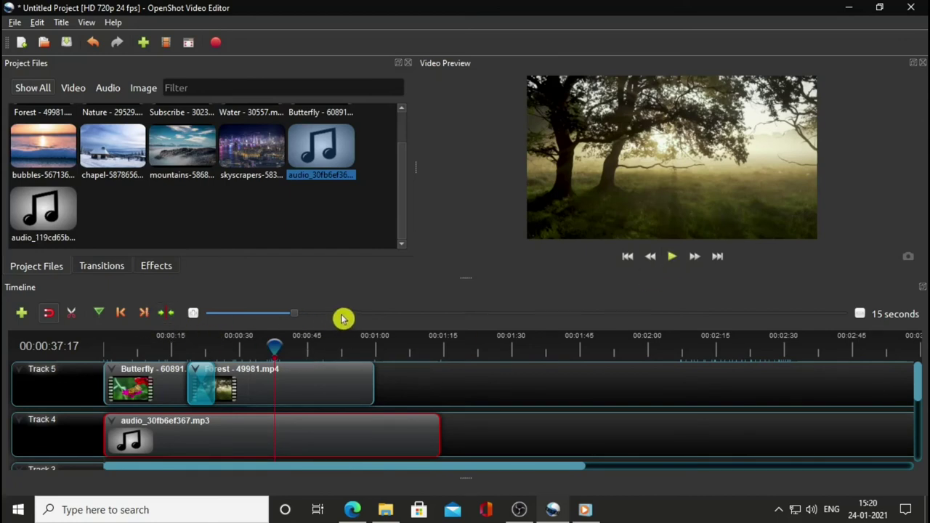
Step: Return the playhead to the timeline's start, preview the video with its background audio, and pause at about 6 seconds
click(122, 314)
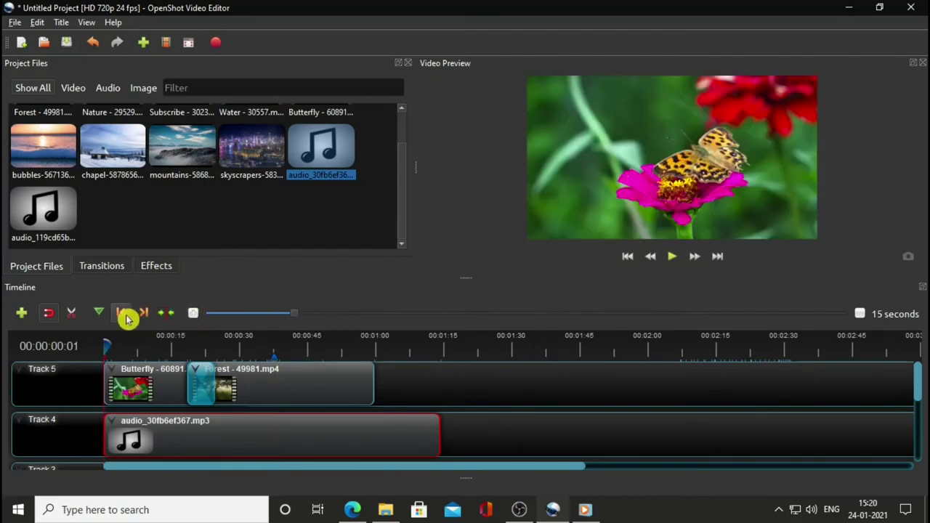
click(671, 257)
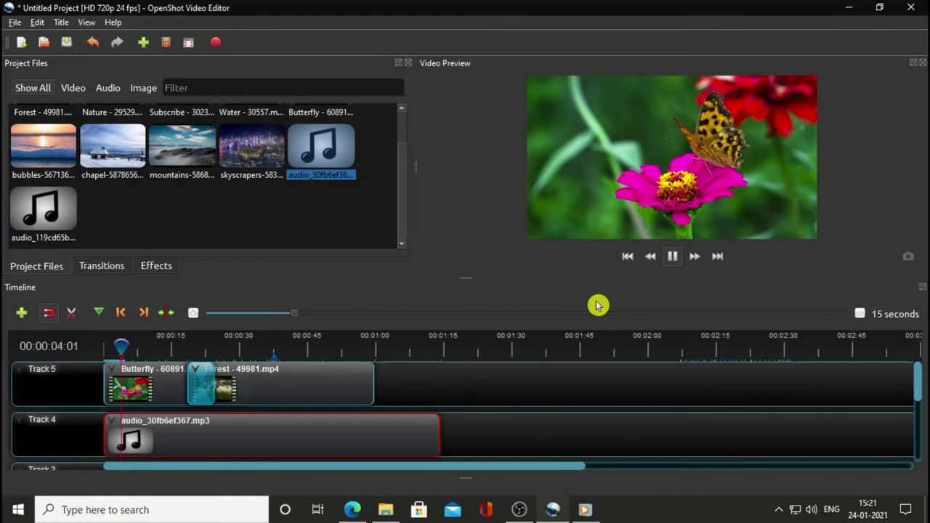
click(674, 262)
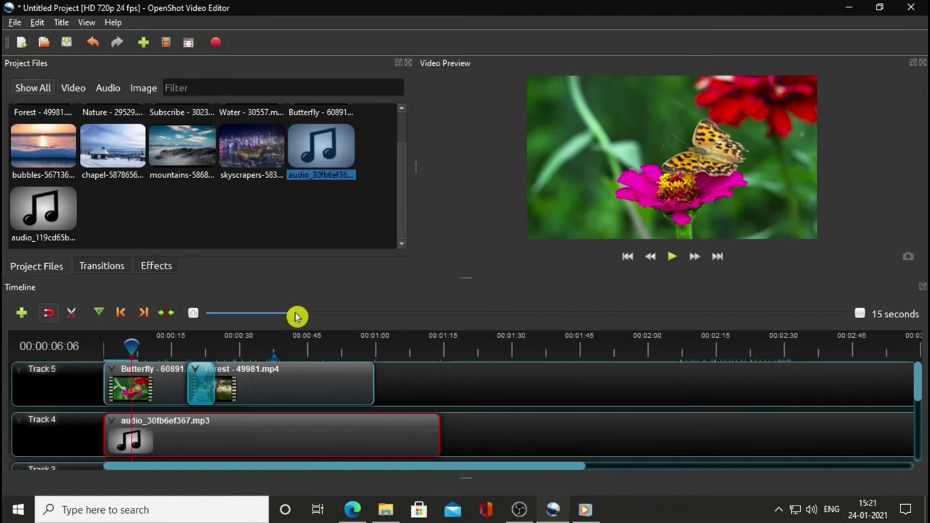
Step: Zoom the timeline out to a 120-second scale and in to 1 second, and bring it back to 10 seconds
drag(296, 317, 443, 326)
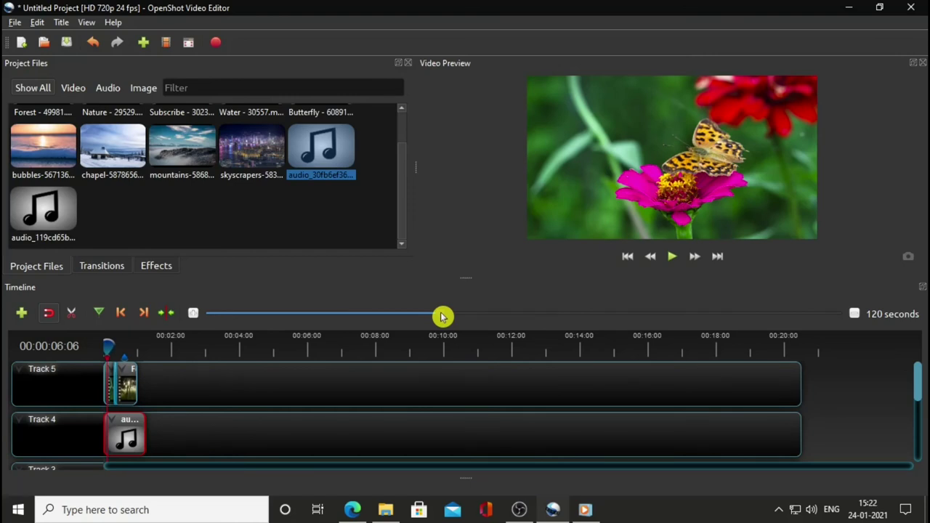
drag(442, 316, 210, 318)
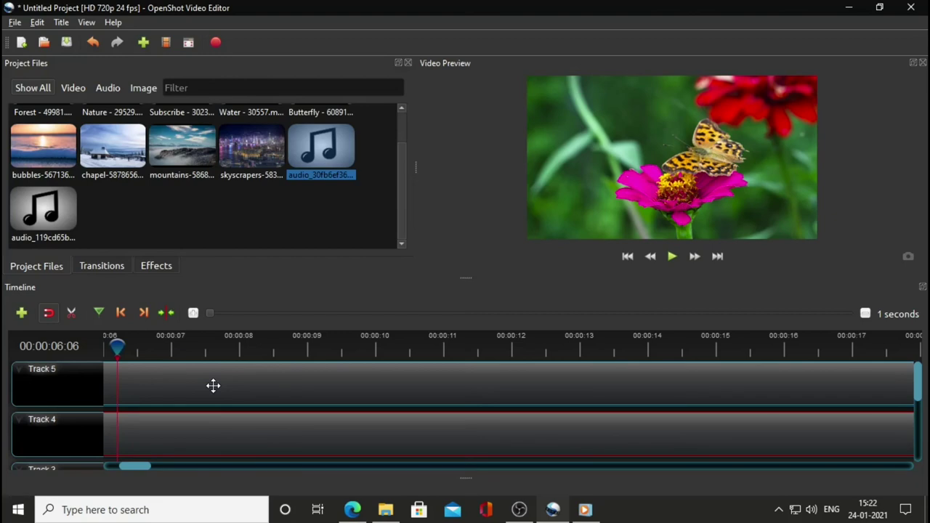
scroll(867, 315, up, 2)
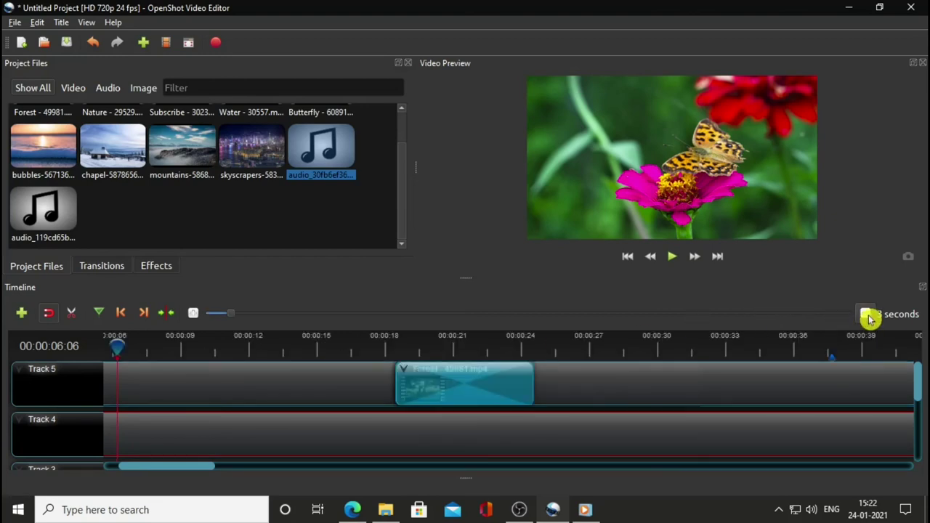
scroll(869, 318, up, 1)
scroll(870, 320, up, 1)
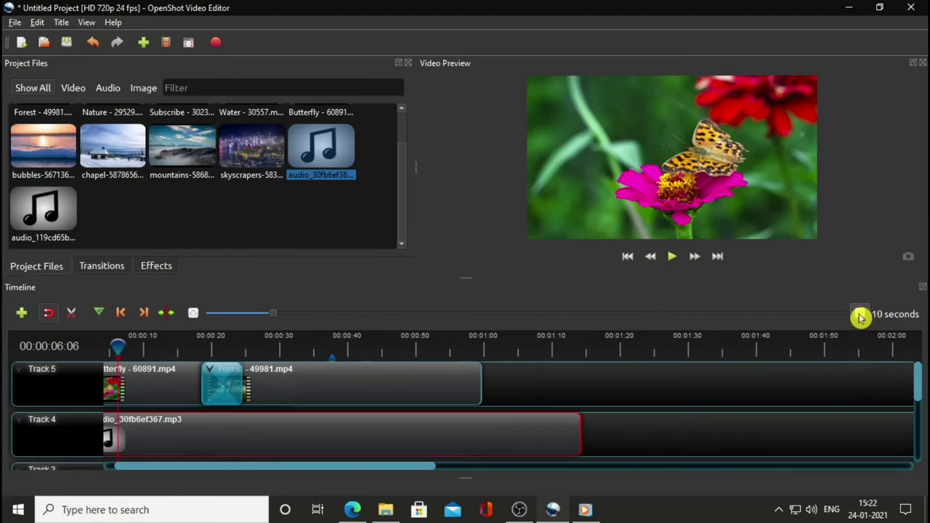
Step: Set the timeline zoom to a 15-second scale and return the playhead to the start of the timeline
scroll(860, 318, up, 1)
drag(500, 464, 396, 472)
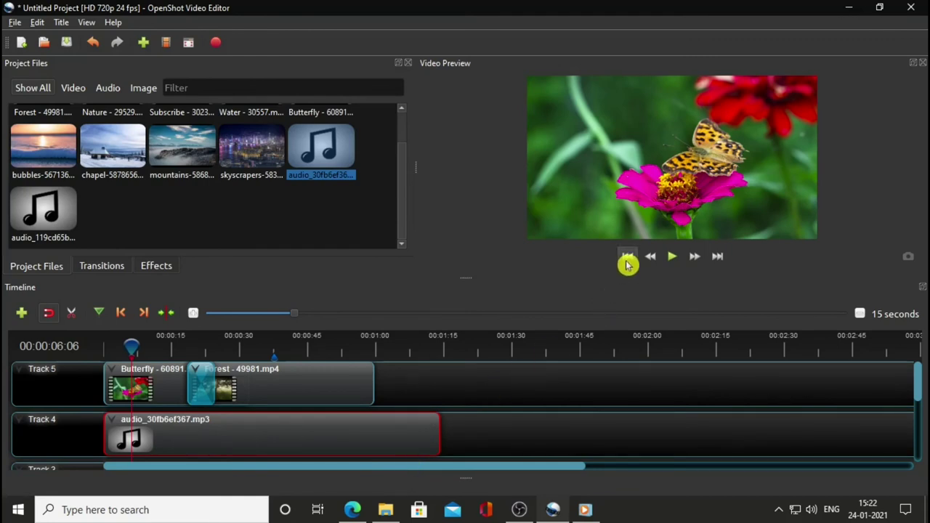
click(627, 260)
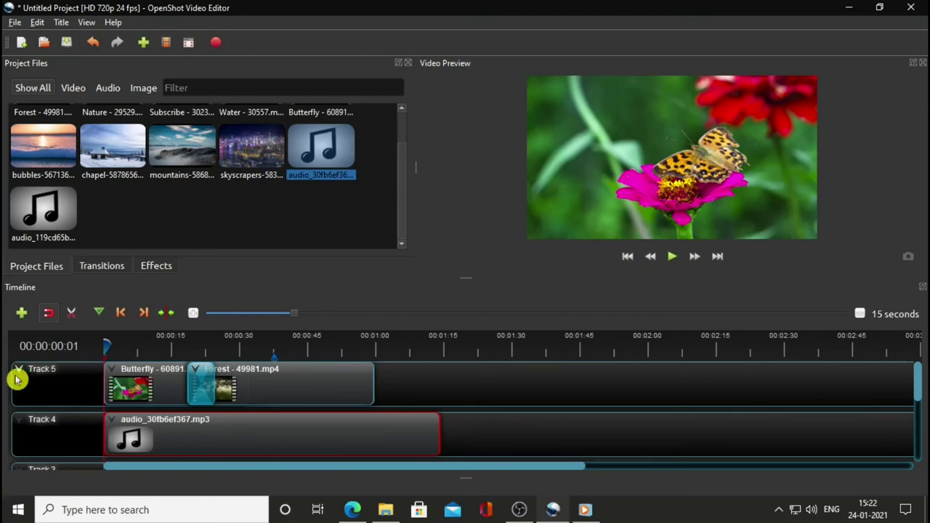
Step: Add three empty tracks above Track 5, one after another
click(20, 426)
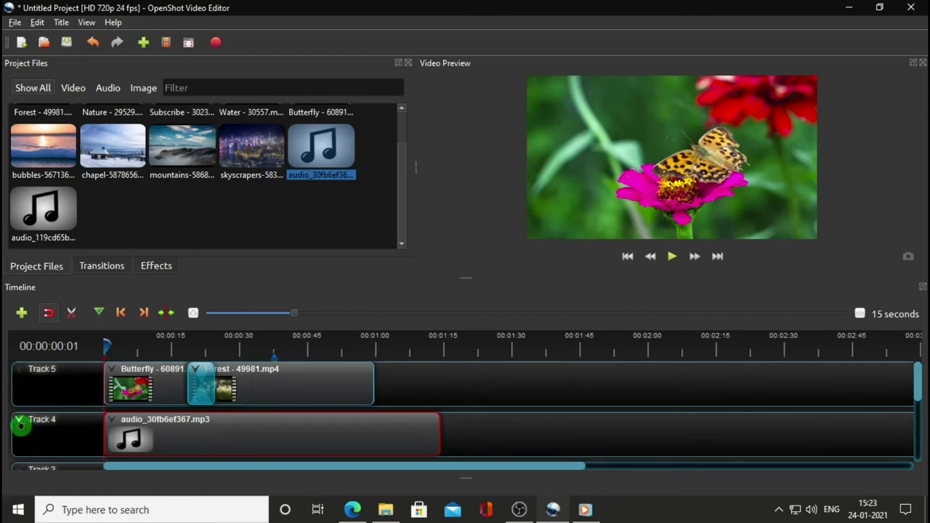
click(20, 375)
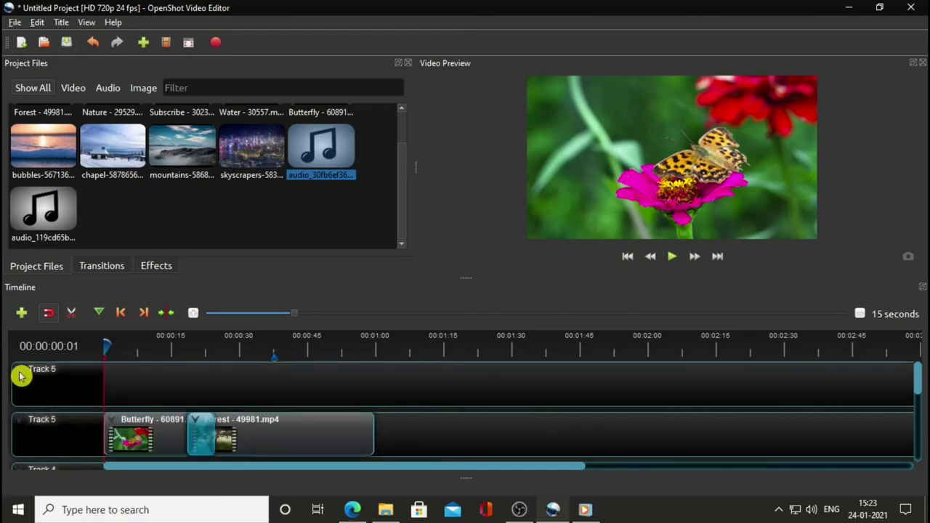
click(20, 372)
click(20, 372)
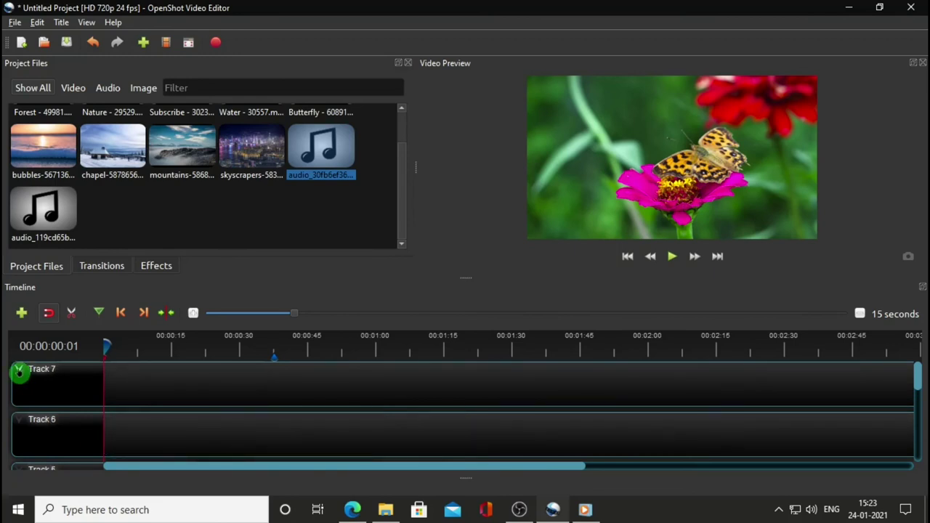
click(20, 372)
Step: Remove Track 8 and add a new empty track above Track 6
click(20, 373)
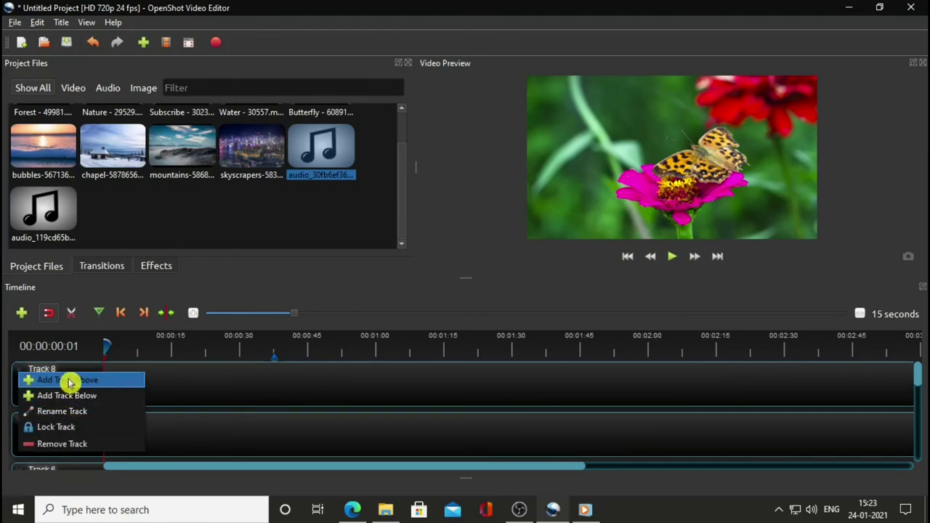
click(83, 441)
click(19, 424)
right_click(21, 426)
click(24, 430)
Step: Remove two of the empty tracks above Track 5, leaving one empty track
click(19, 424)
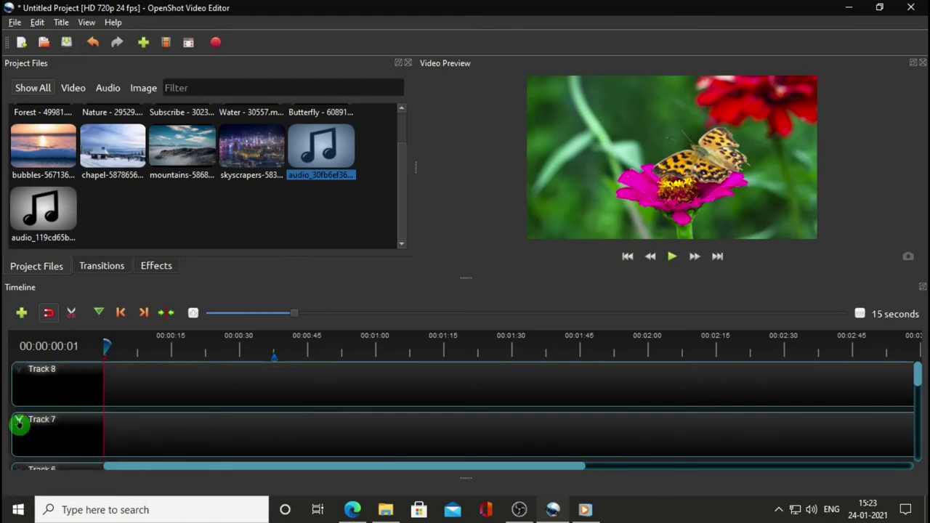
right_click(20, 425)
click(38, 491)
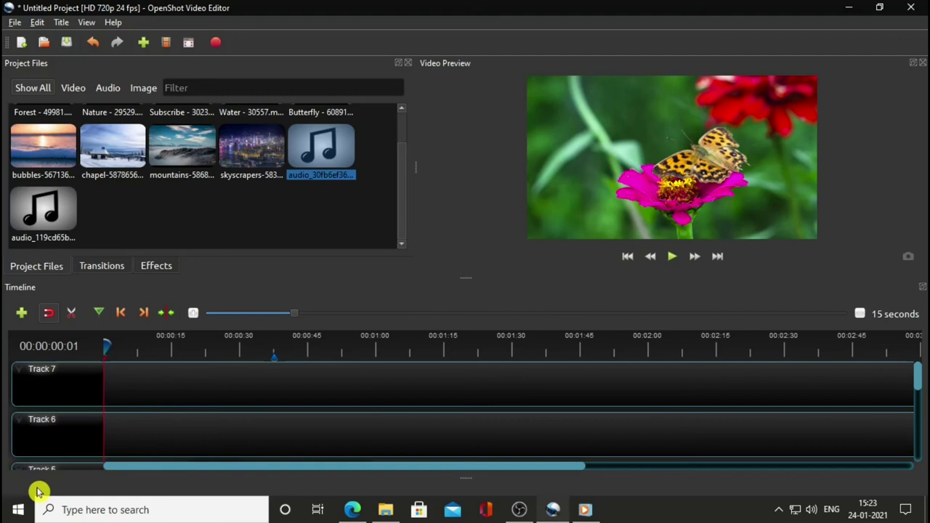
right_click(20, 423)
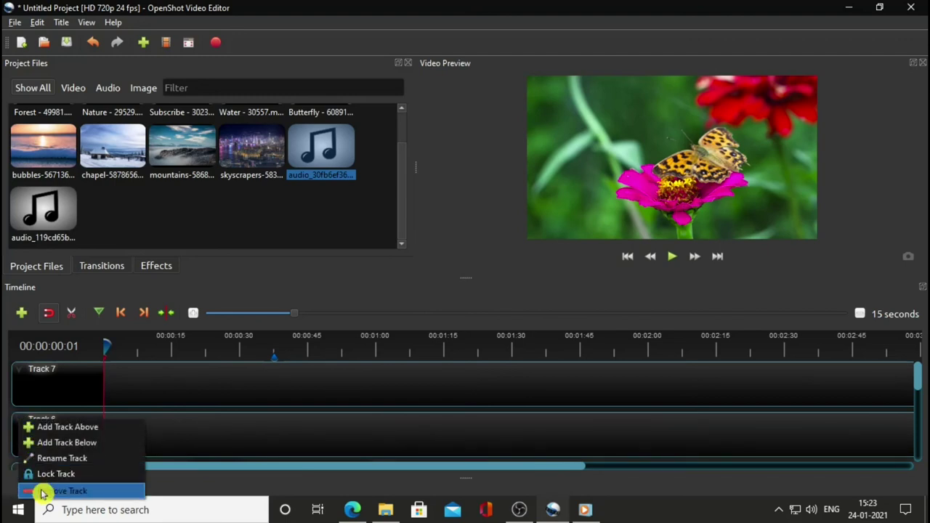
click(41, 491)
Step: Add one more empty track above Track 6 and remove it again
right_click(22, 372)
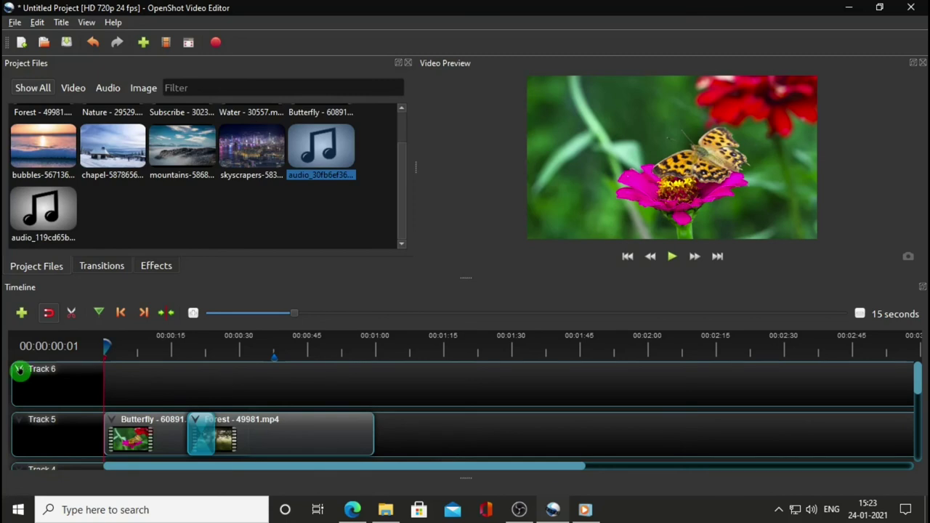
click(20, 371)
right_click(20, 372)
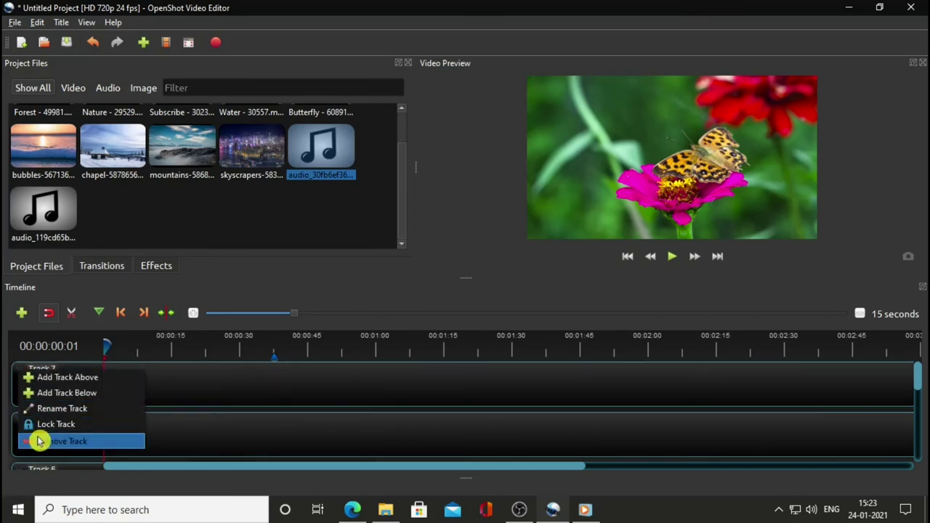
click(39, 441)
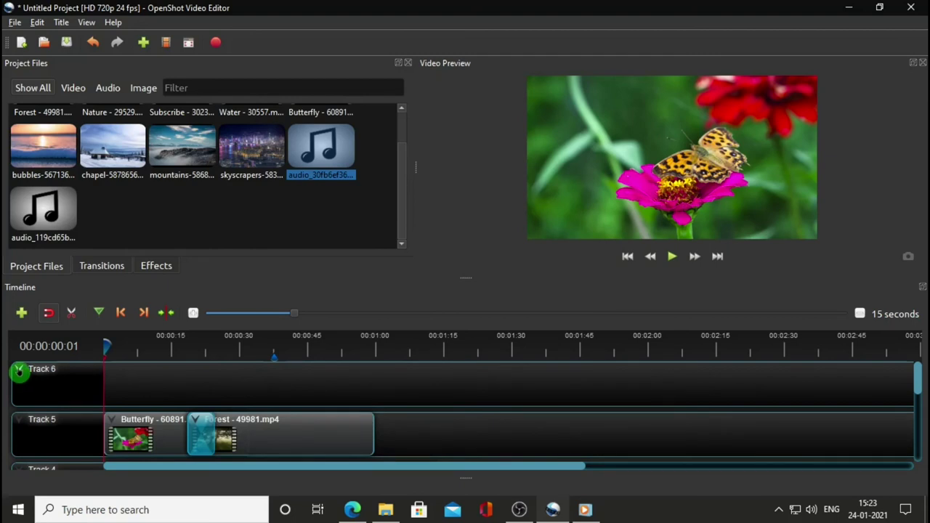
Step: Add two empty tracks above Track 6
click(19, 371)
click(20, 373)
right_click(21, 373)
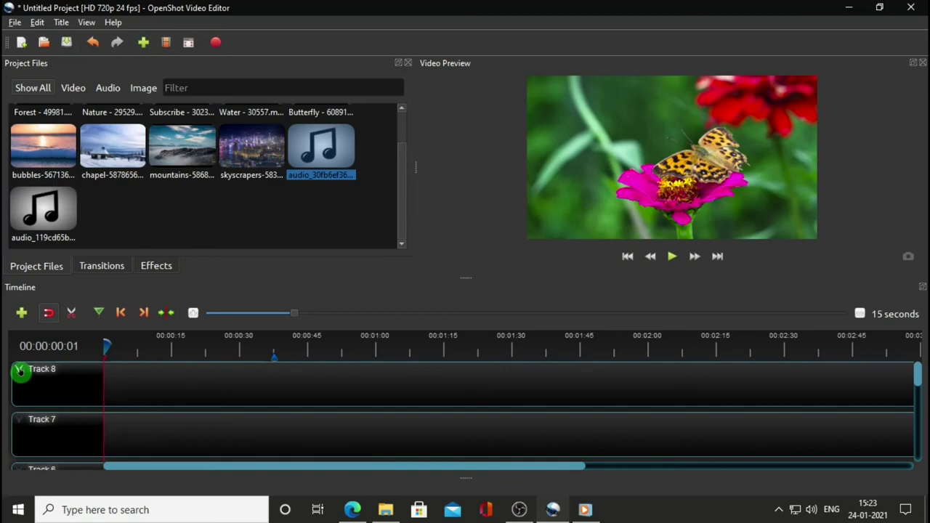
Step: Remove all three empty tracks above Track 5
click(44, 440)
click(21, 370)
click(44, 439)
click(22, 372)
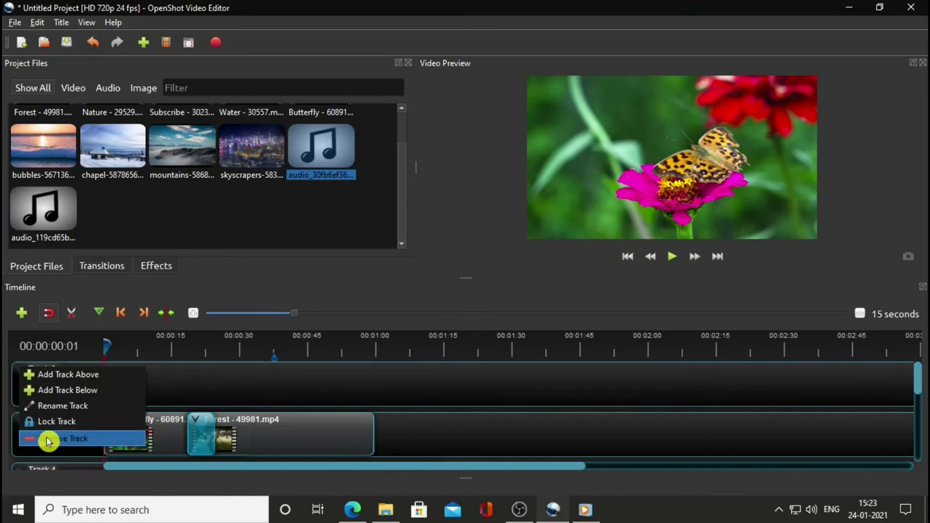
click(46, 439)
Step: Undo the last two track removals
click(19, 369)
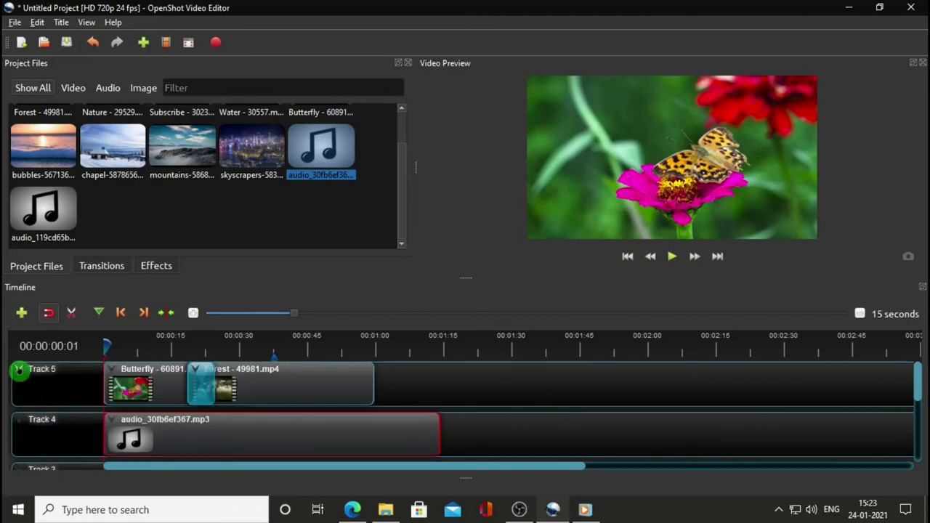
key(ctrl+z)
key(ctrl+z)
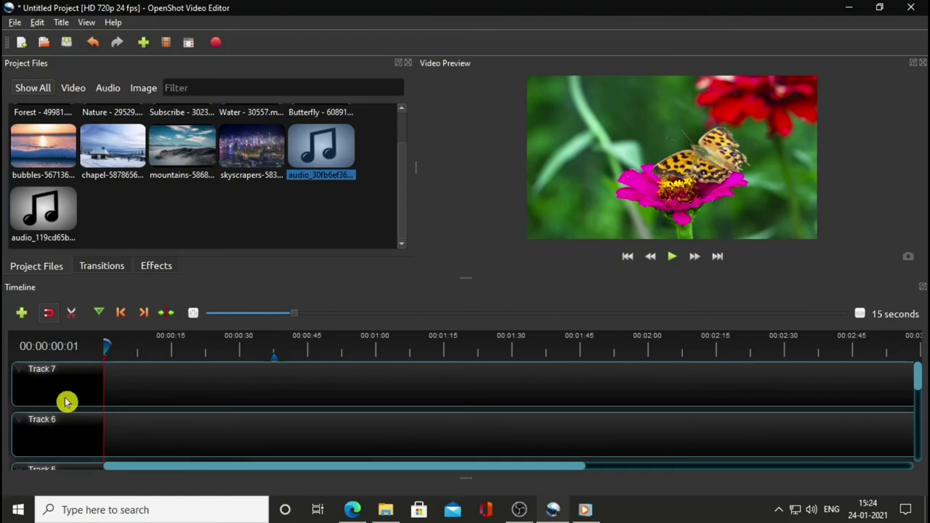
Step: Rename Track 5, which holds the Butterfly and Forest clips, as "video track"
drag(917, 388, 921, 410)
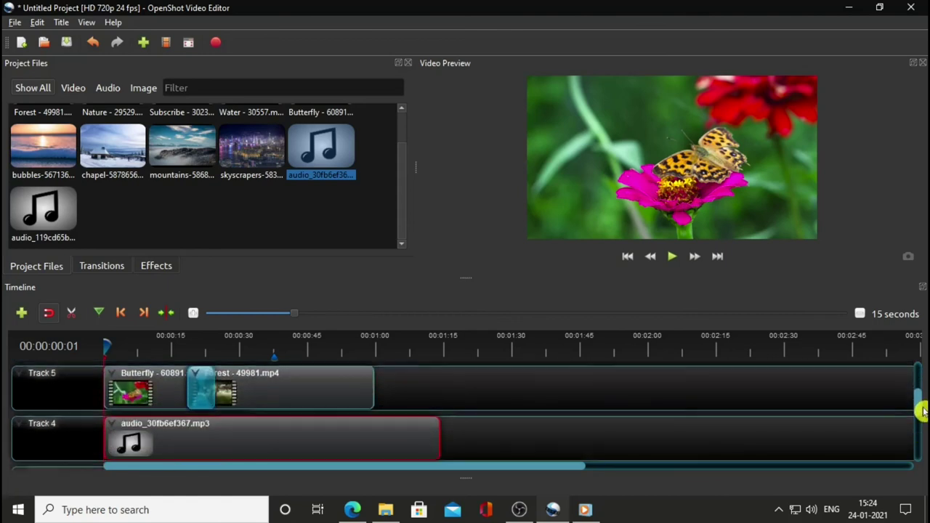
click(22, 377)
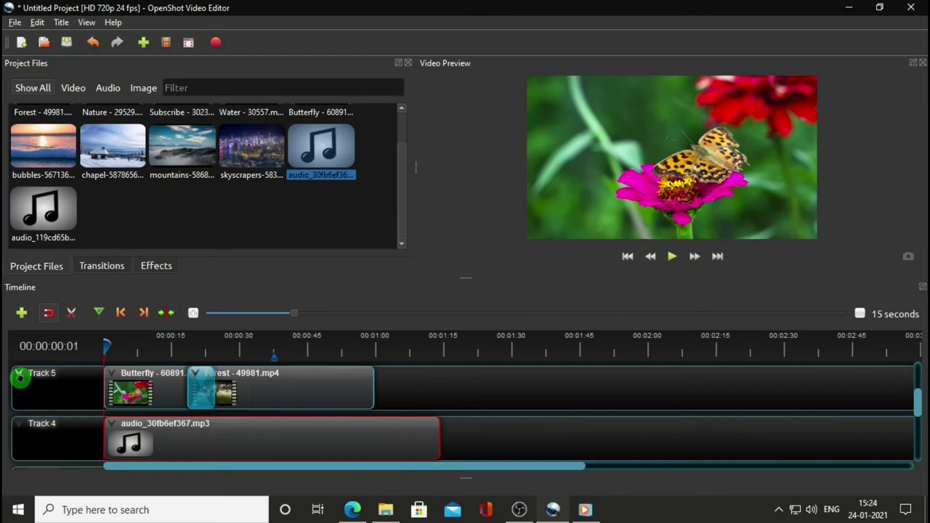
click(48, 413)
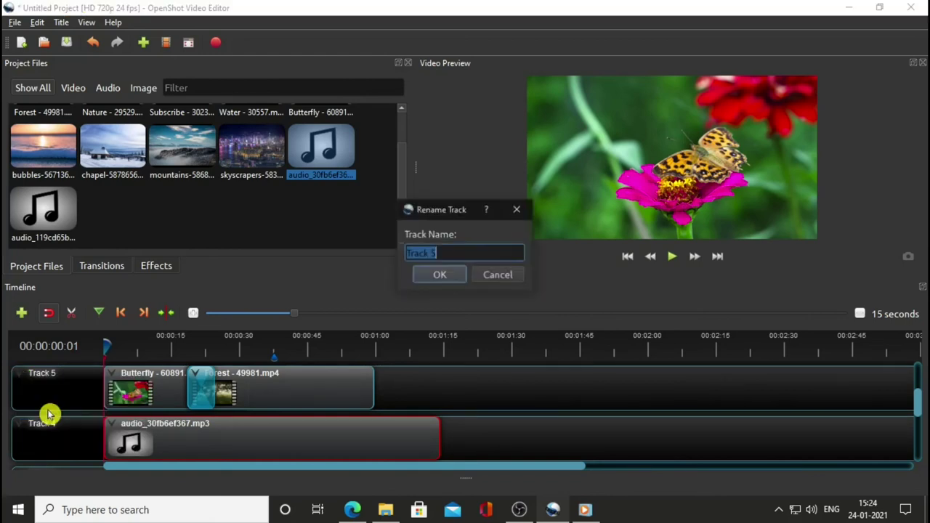
text(V)
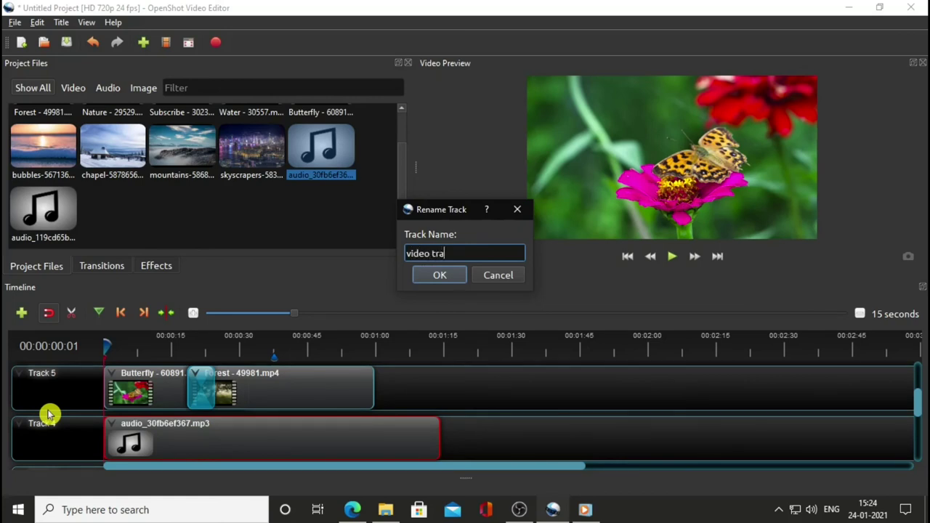
text(ideo track)
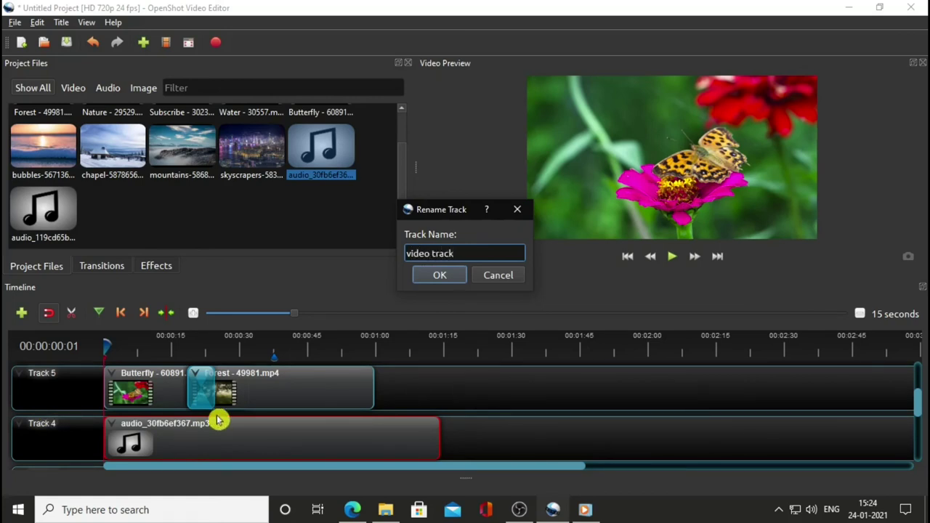
click(438, 278)
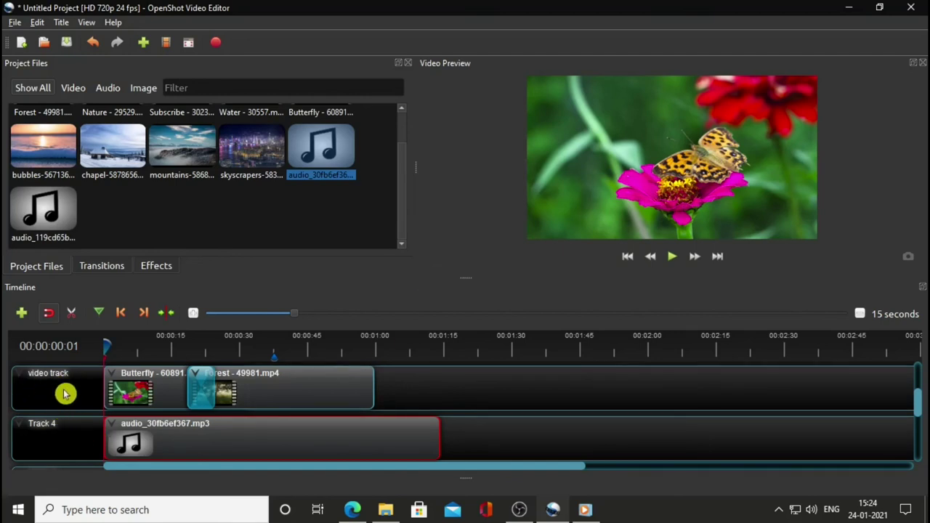
Step: Lock the video track and try selecting the Forest clip, the Butterfly clip and the transition on it
click(21, 376)
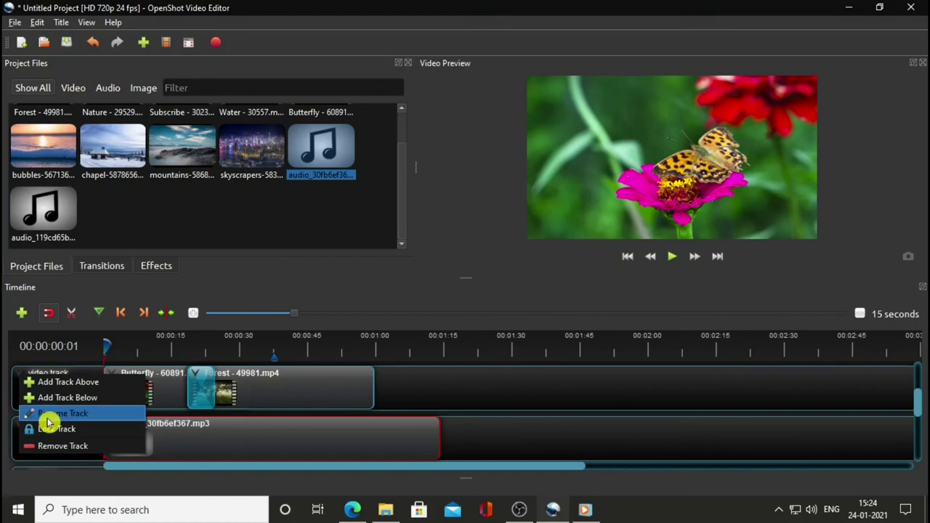
click(83, 430)
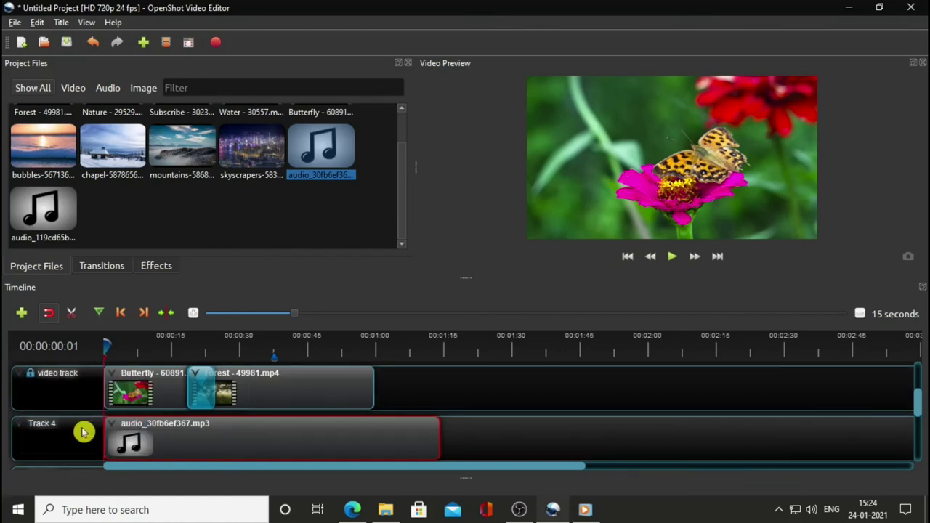
click(299, 392)
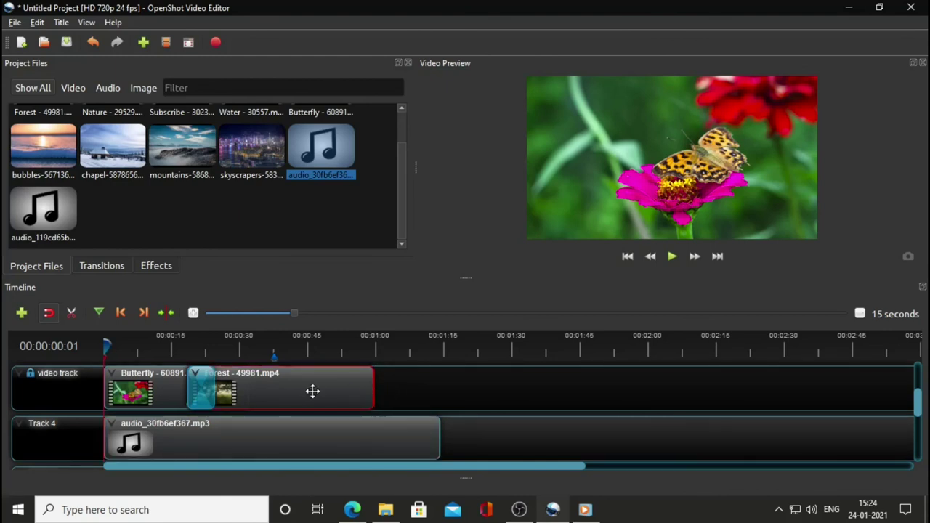
click(168, 393)
click(210, 390)
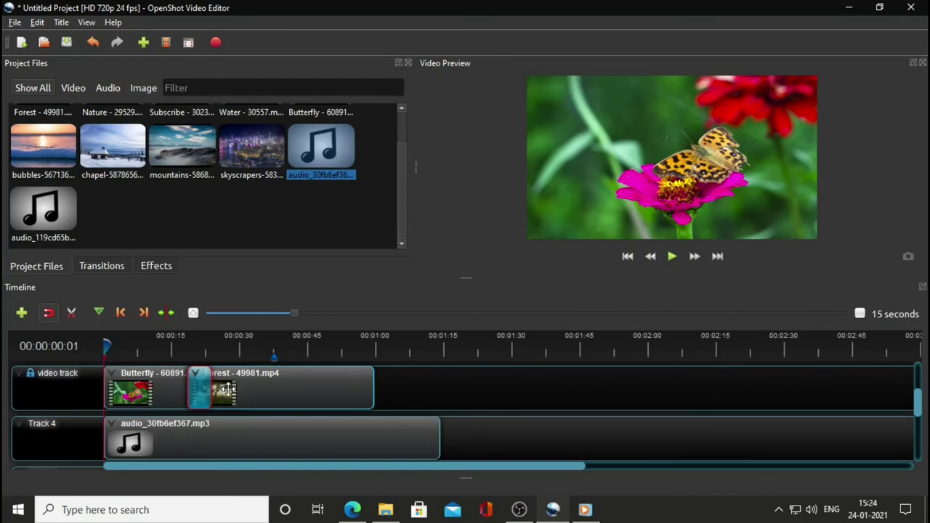
Step: Try to resize the Forest clip from its end on the locked video track
drag(373, 385, 385, 388)
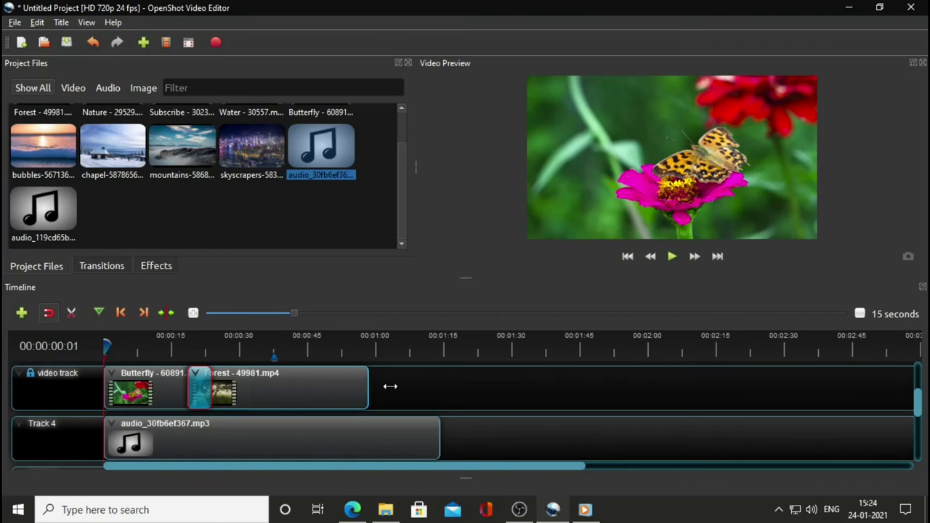
click(369, 388)
drag(369, 388, 365, 389)
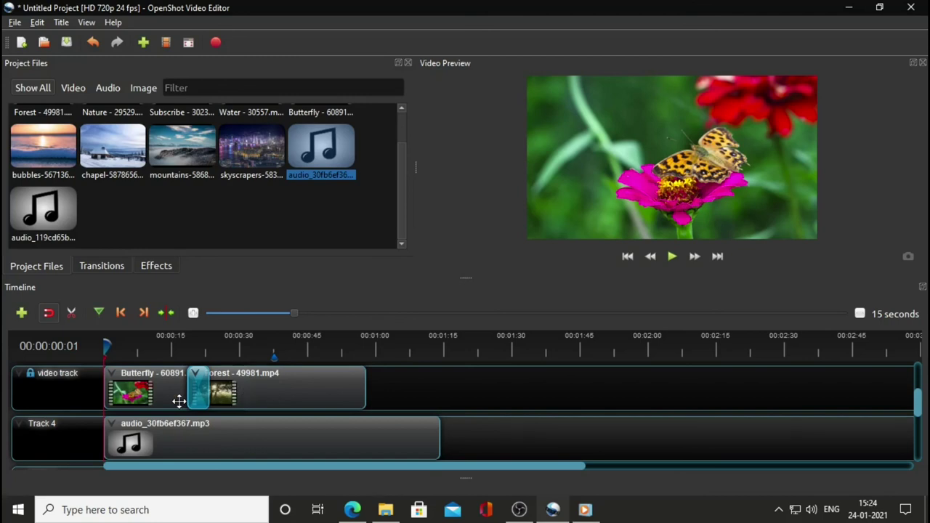
Step: Add an empty track directly above the video track and unlock the video track
click(20, 376)
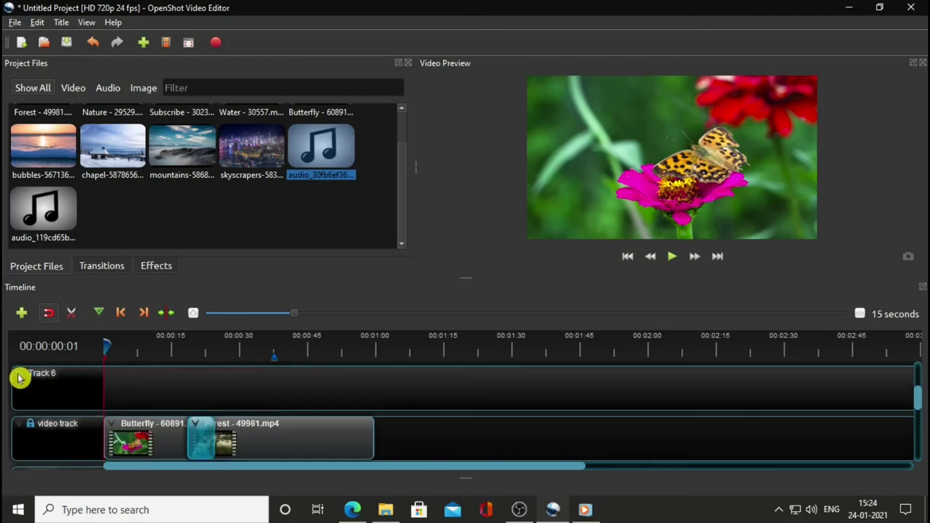
click(22, 425)
right_click(21, 427)
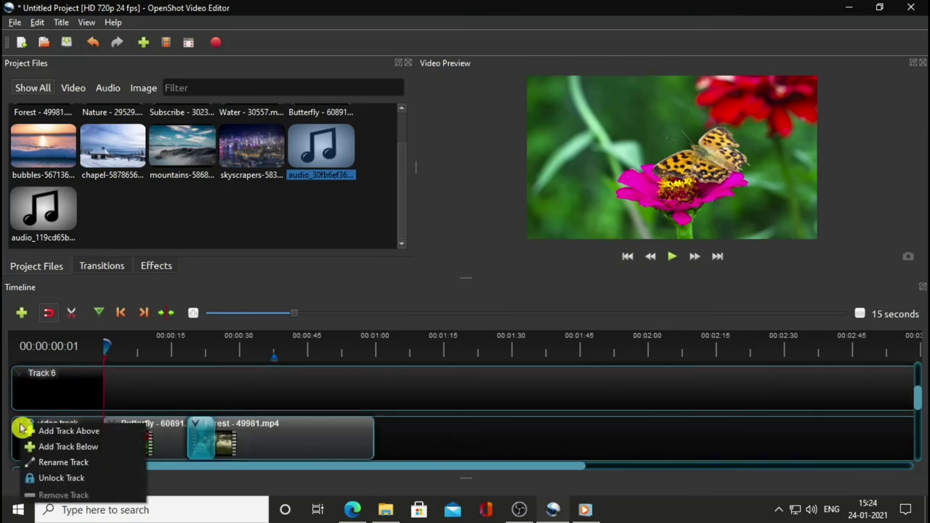
click(90, 480)
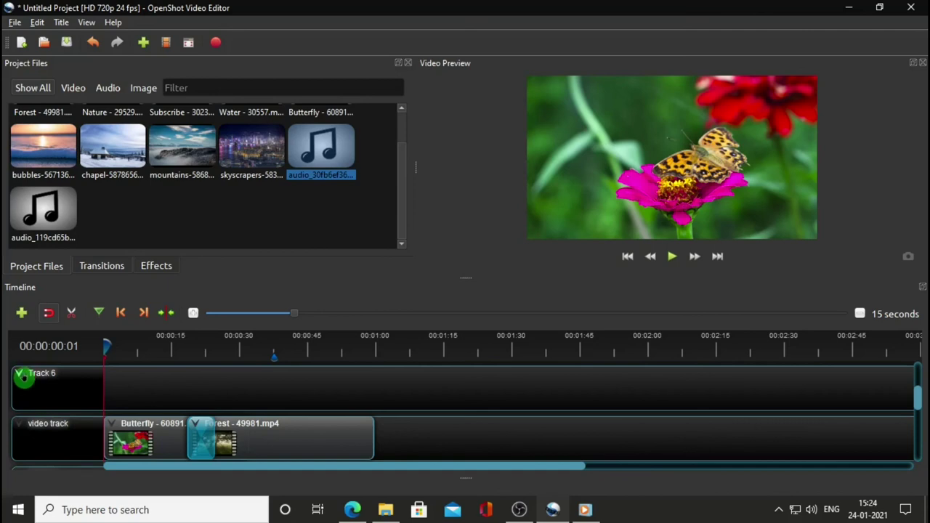
Step: Remove the empty track directly above the video track and check the remaining track stack
right_click(24, 375)
click(53, 449)
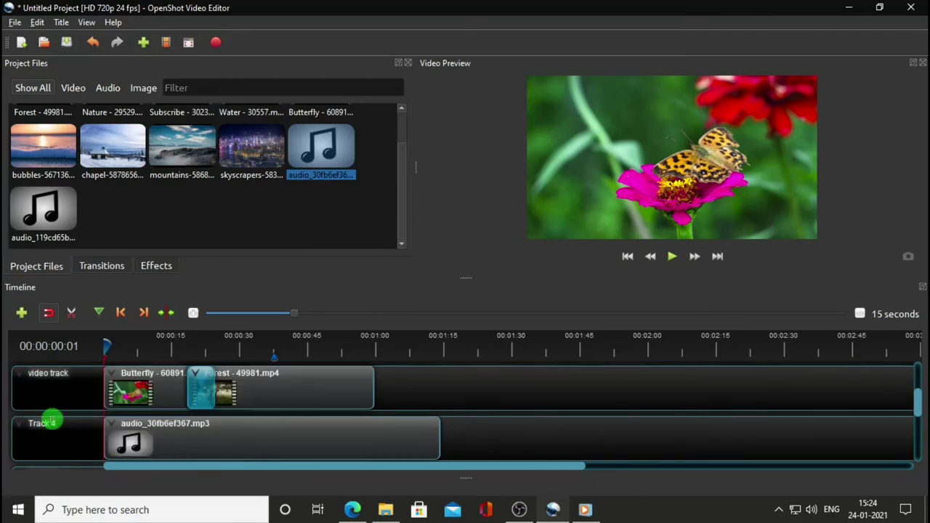
scroll(234, 399, up, 2)
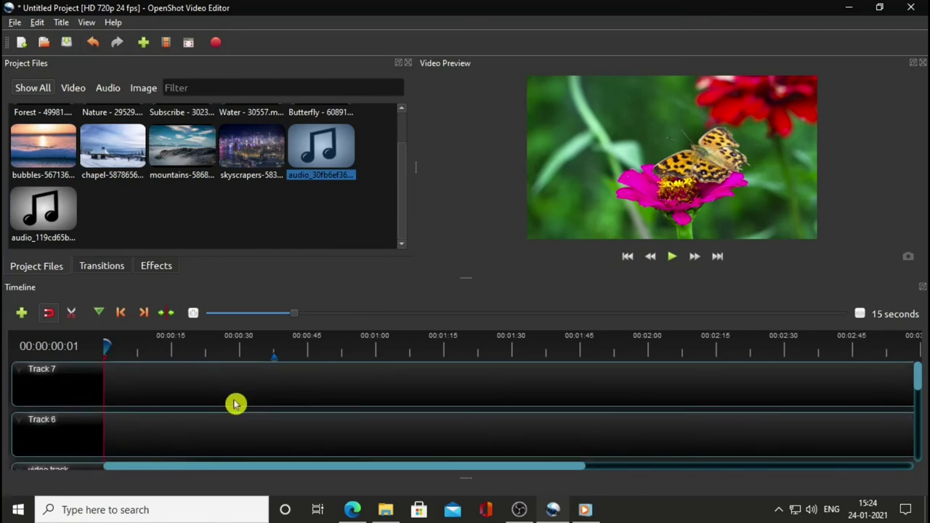
scroll(233, 402, down, 2)
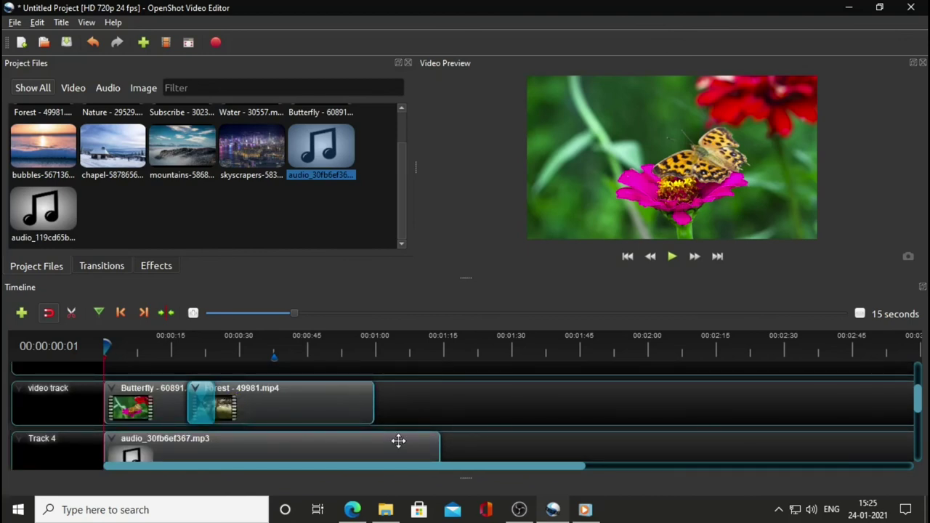
Step: View the available clip options for the Butterfly clip and for the audio clip on Track 4
right_click(115, 393)
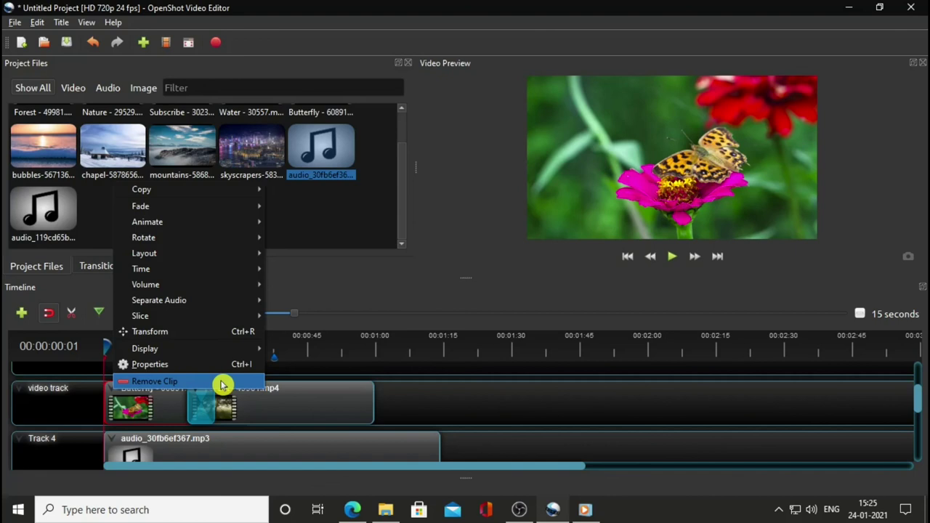
click(428, 410)
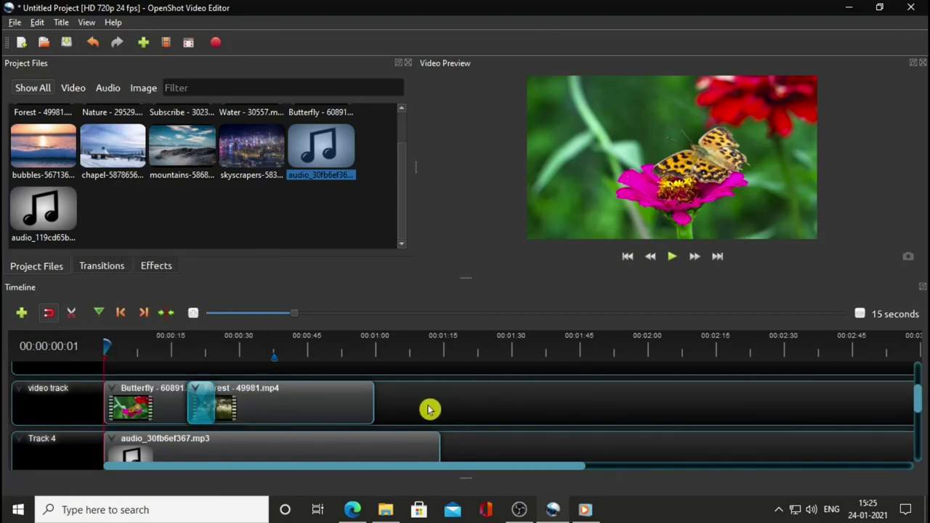
right_click(115, 445)
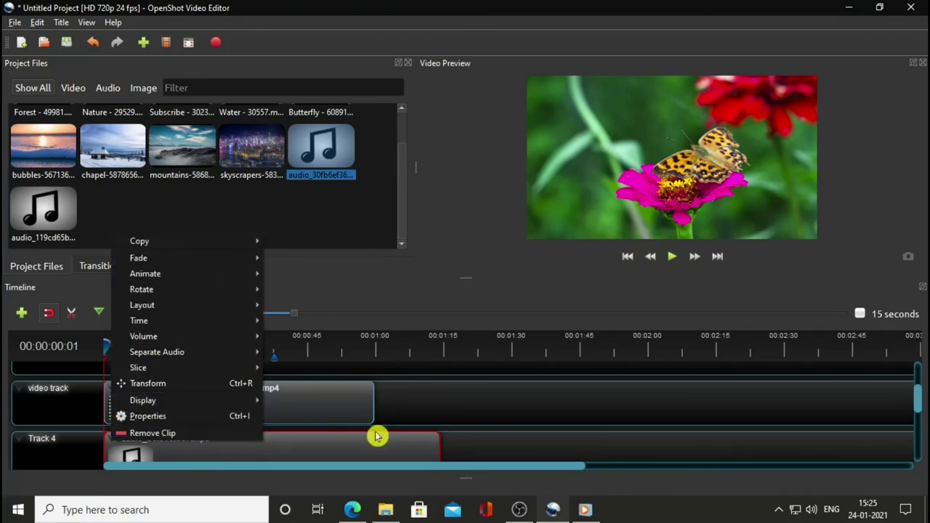
click(459, 444)
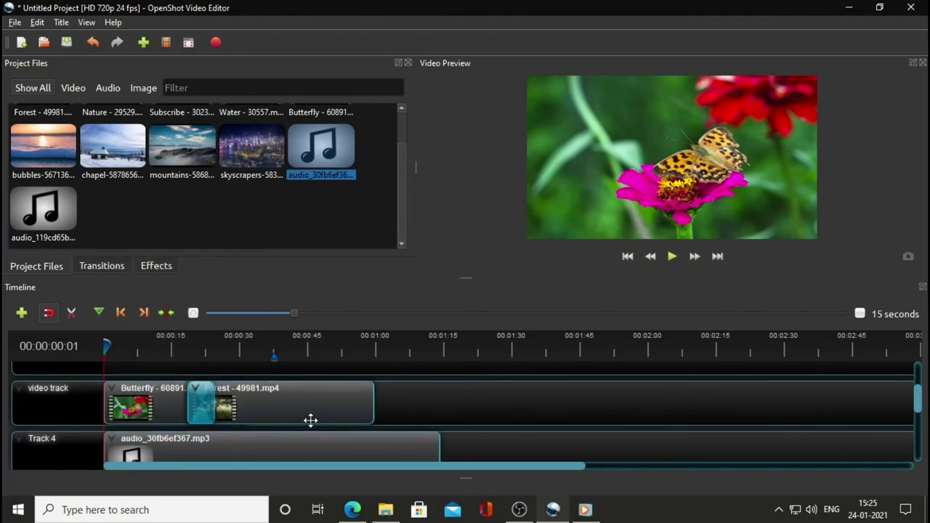
Step: Remove the two remaining empty tracks above the video track
scroll(310, 420, up, 2)
right_click(25, 381)
click(52, 439)
scroll(87, 438, down, 1)
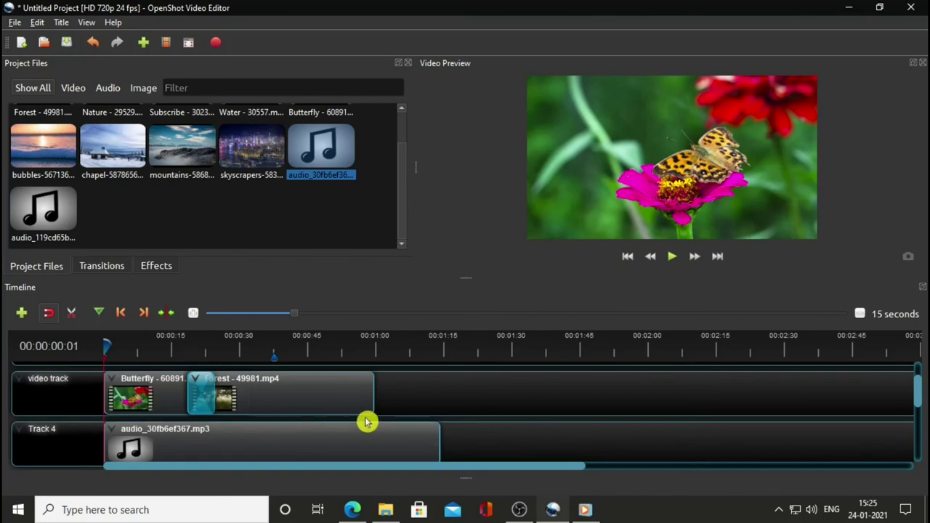
scroll(370, 417, up, 1)
right_click(38, 369)
click(72, 441)
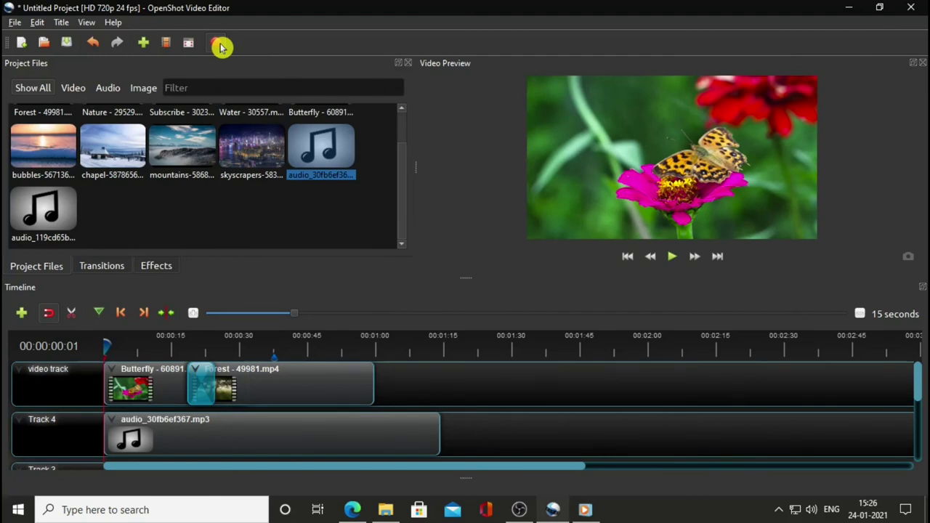
Step: Open the video export settings, browse to the Videos folder as a possible destination and cancel the folder choice
click(218, 44)
drag(473, 92, 481, 73)
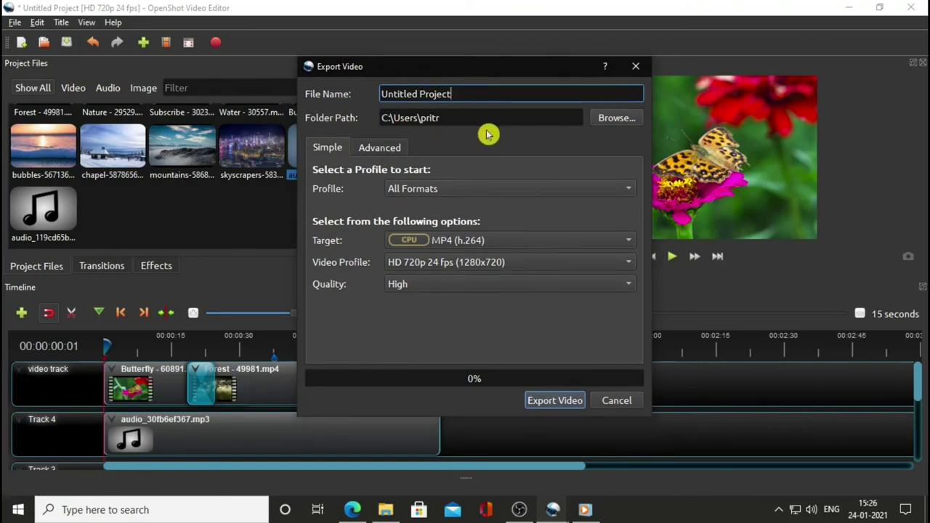
click(624, 119)
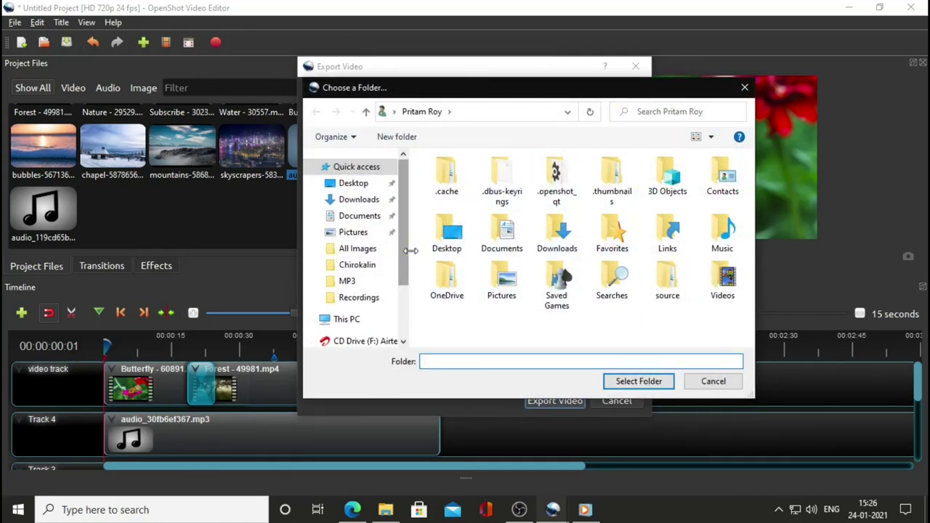
mouse_move(407, 253)
mouse_down()
mouse_move(409, 311)
mouse_move(407, 235)
mouse_up()
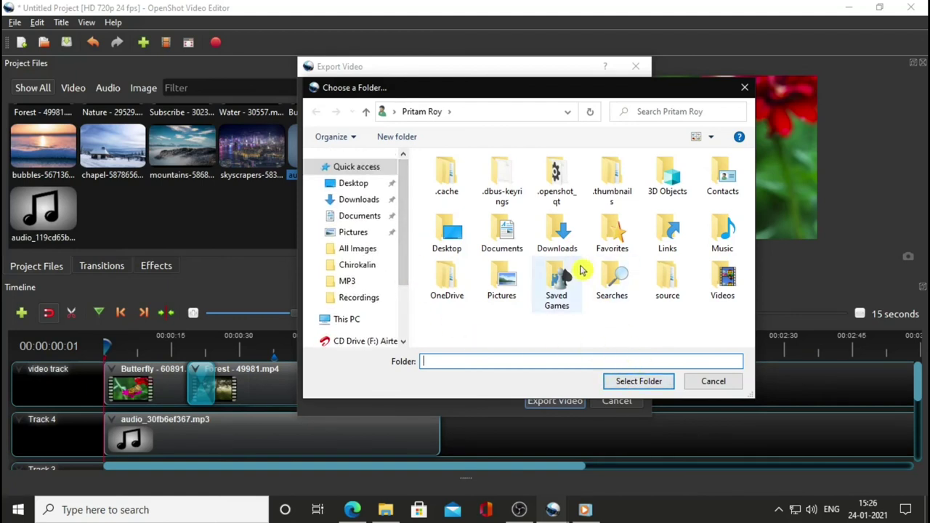
double_click(722, 285)
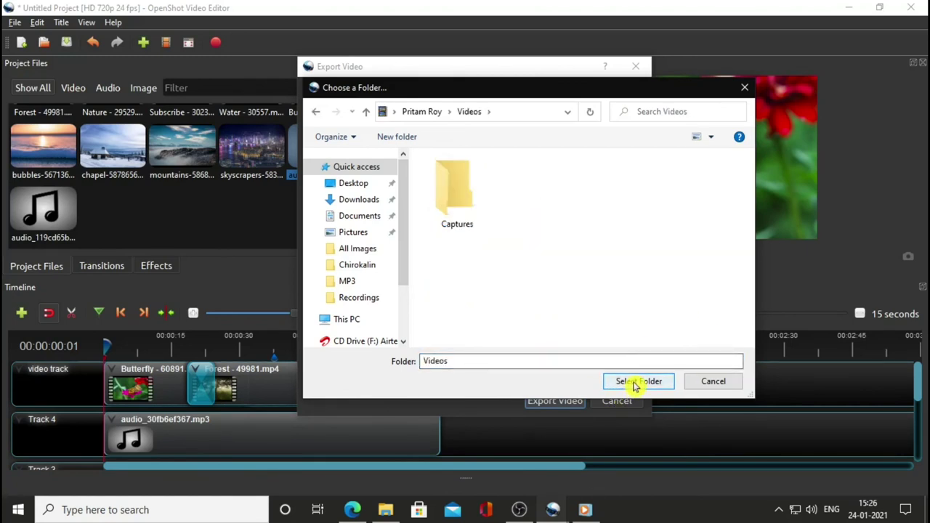
click(711, 383)
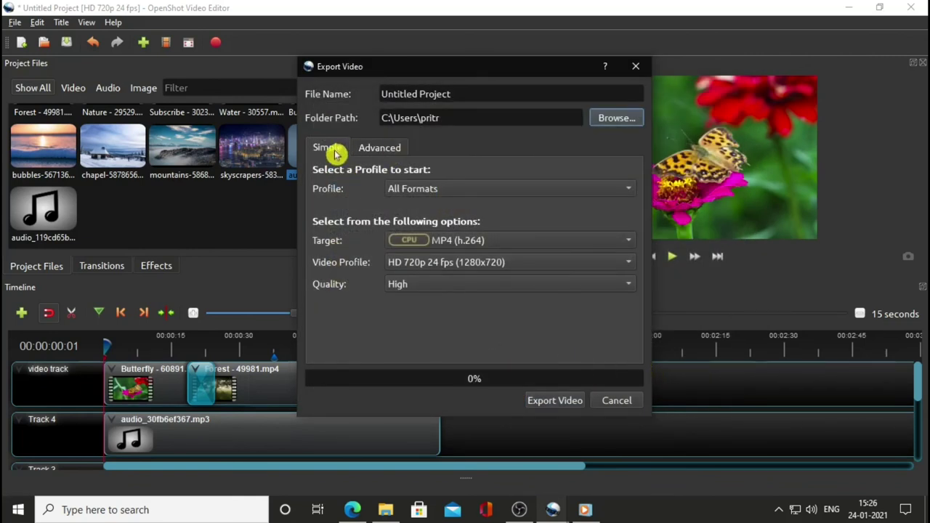
Step: Examine the advanced export options, the export profiles and the target formats, keeping All Formats and MP4 (h.264)
click(385, 149)
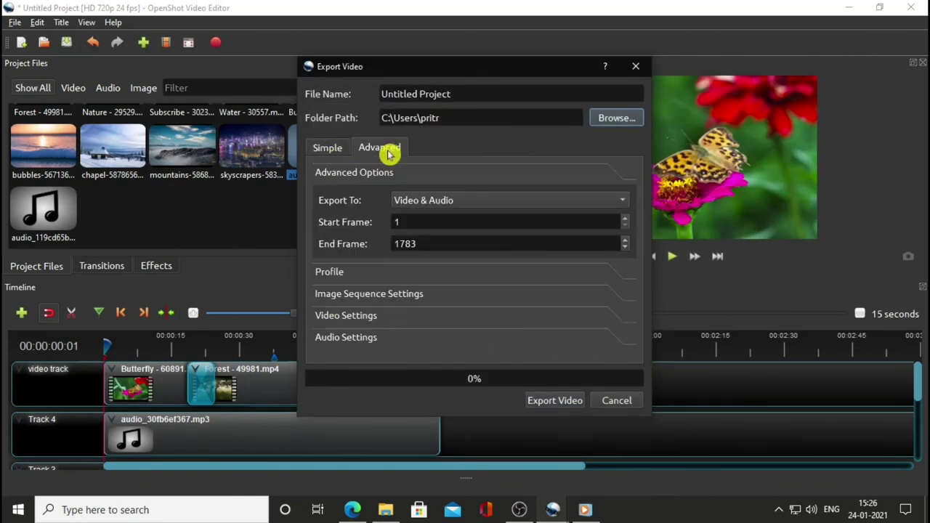
click(327, 149)
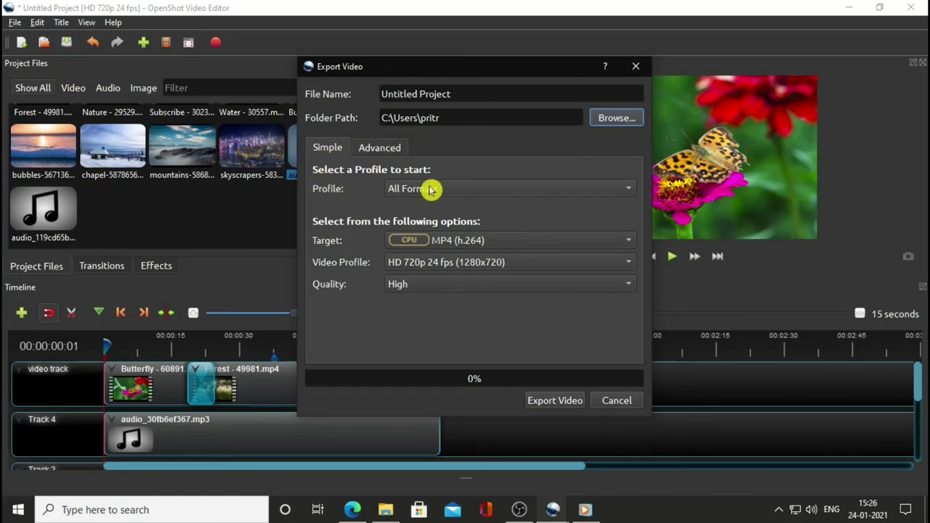
click(572, 190)
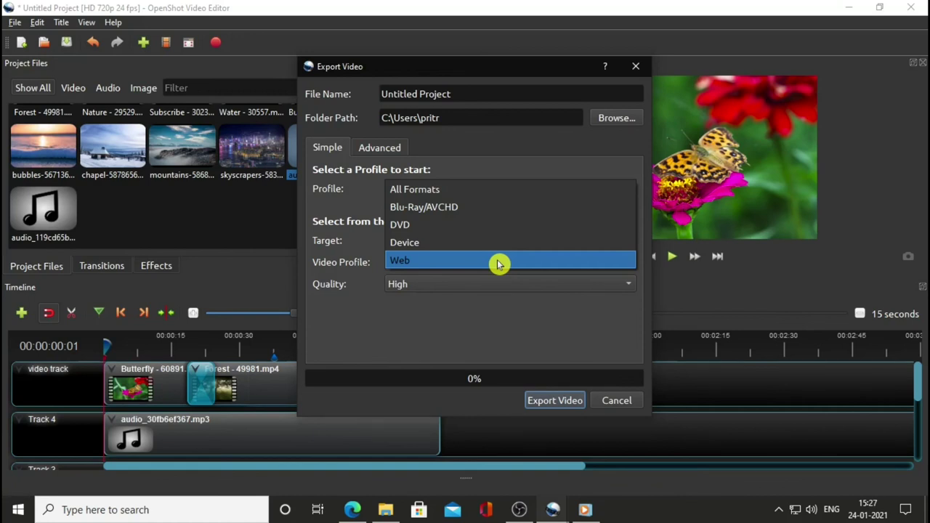
click(494, 189)
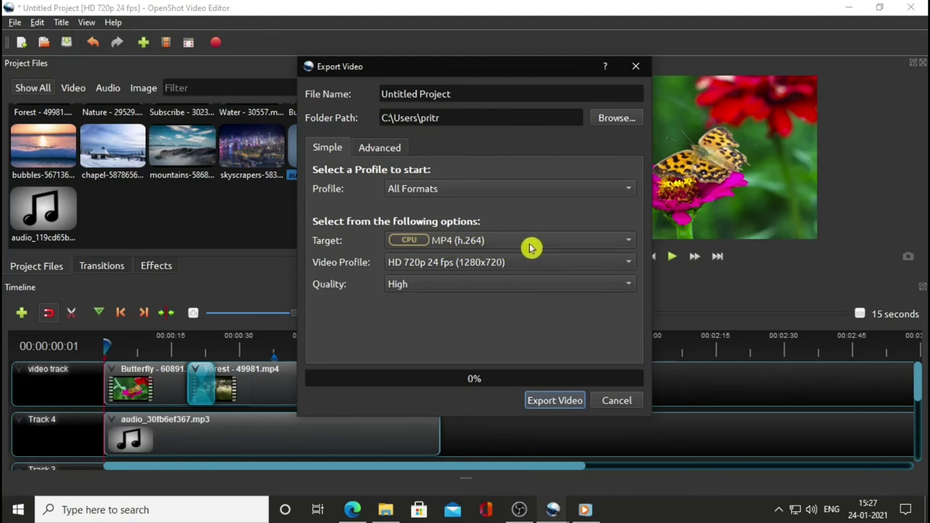
click(568, 245)
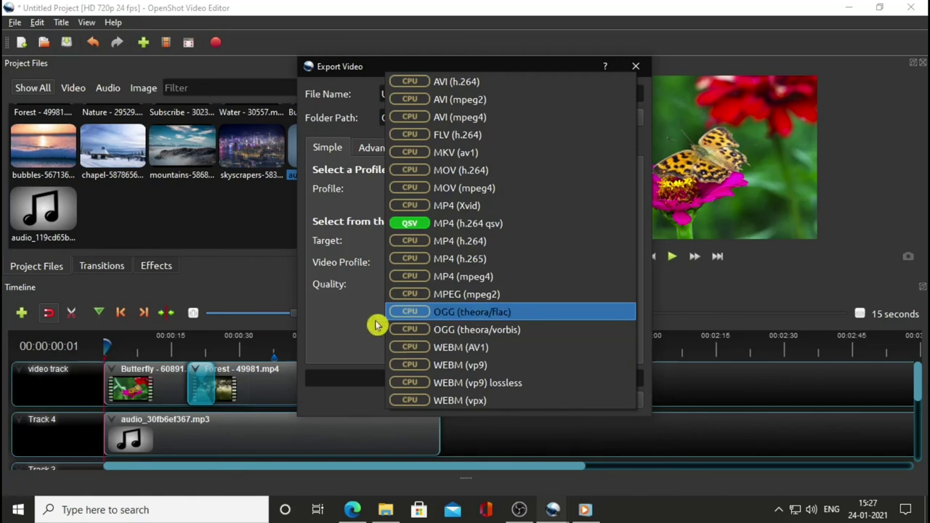
click(344, 343)
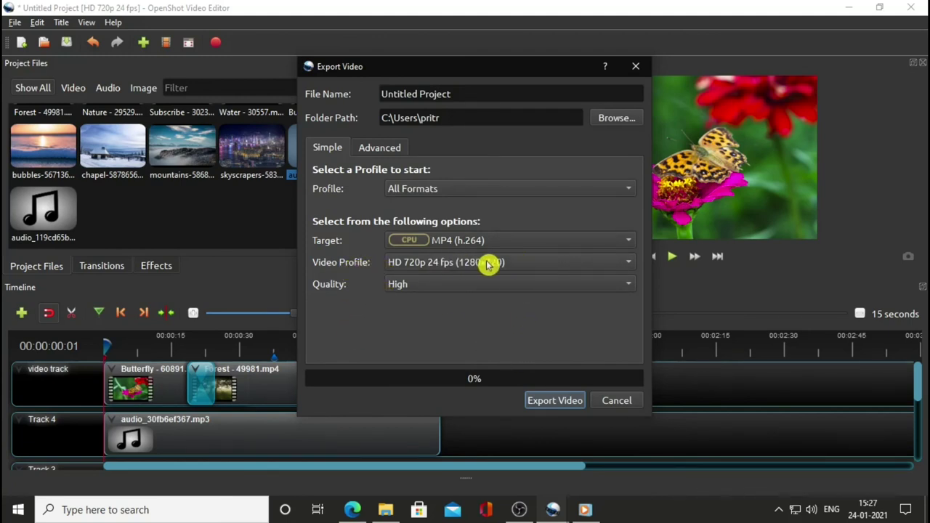
Step: Set the export video profile to HD 1080p 30 fps (1920x1080)
click(571, 266)
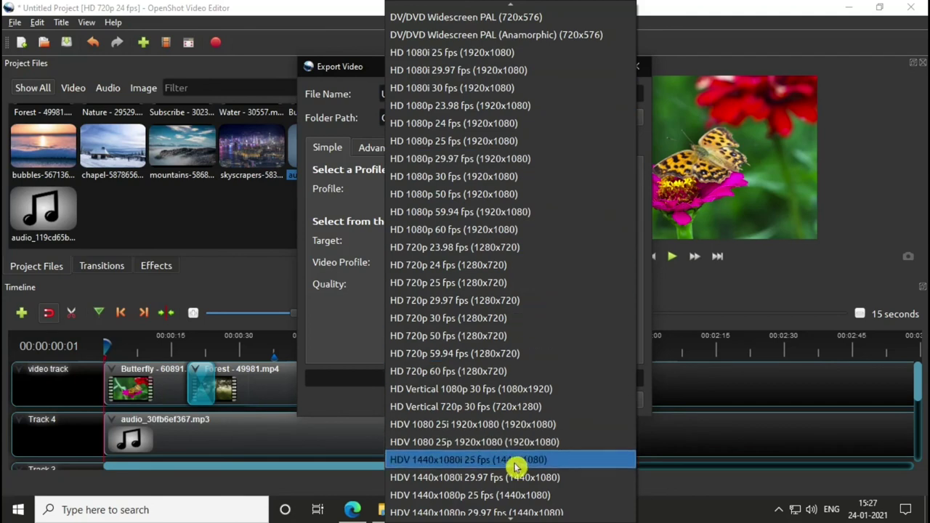
scroll(519, 146, down, 4)
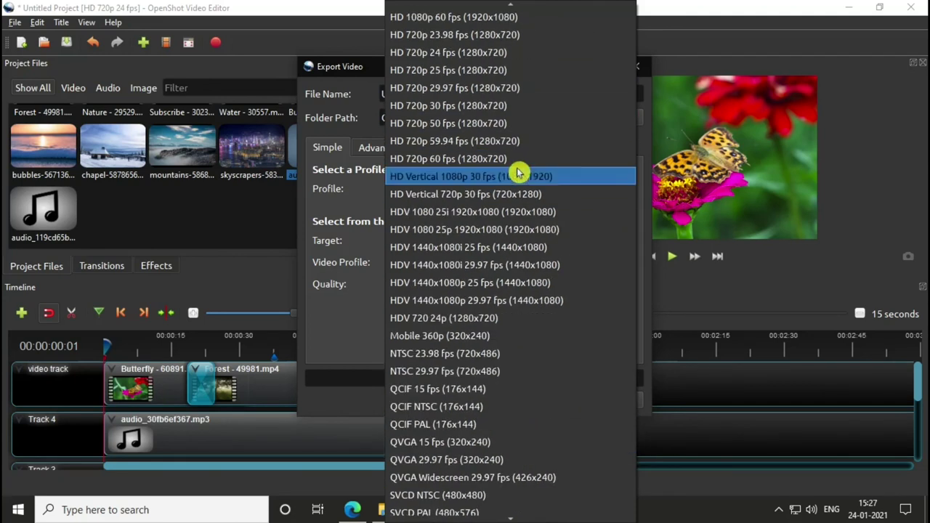
scroll(518, 196, down, 2)
scroll(518, 217, up, 2)
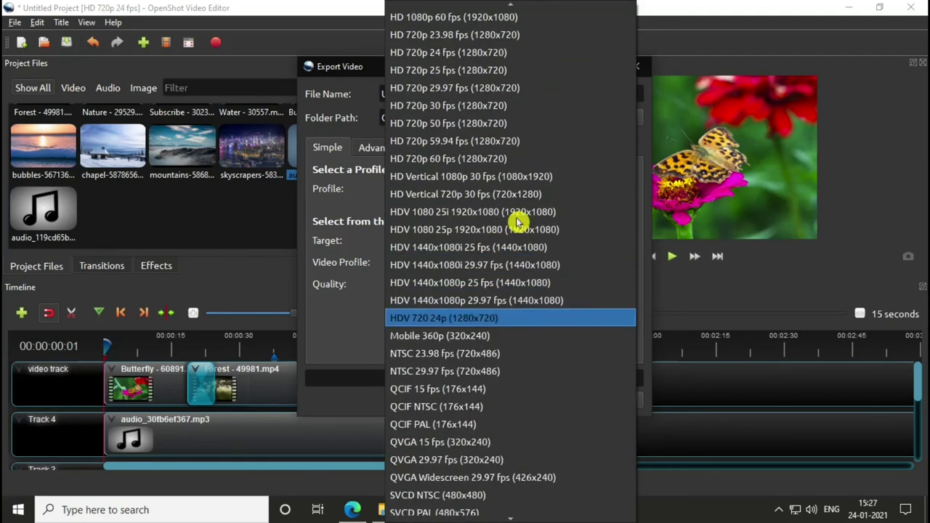
scroll(518, 223, up, 1)
scroll(518, 222, up, 9)
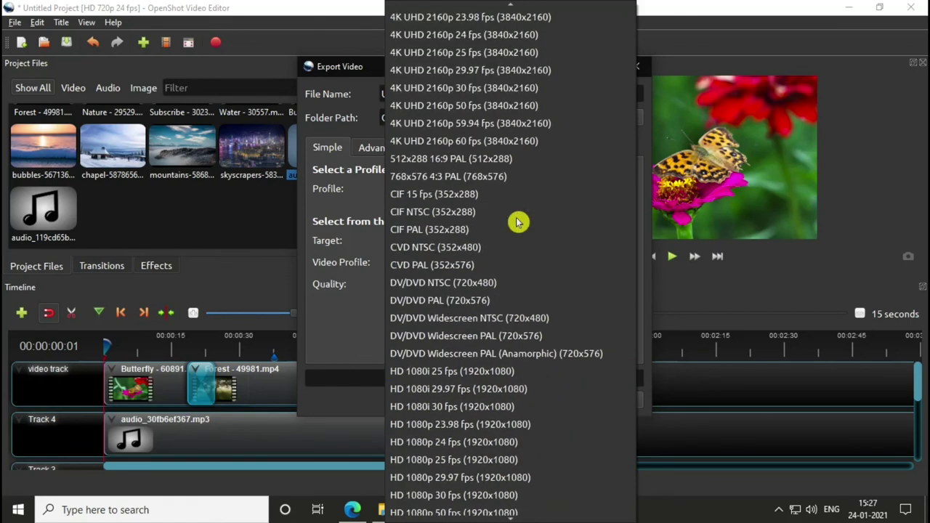
scroll(518, 222, up, 1)
scroll(552, 230, up, 2)
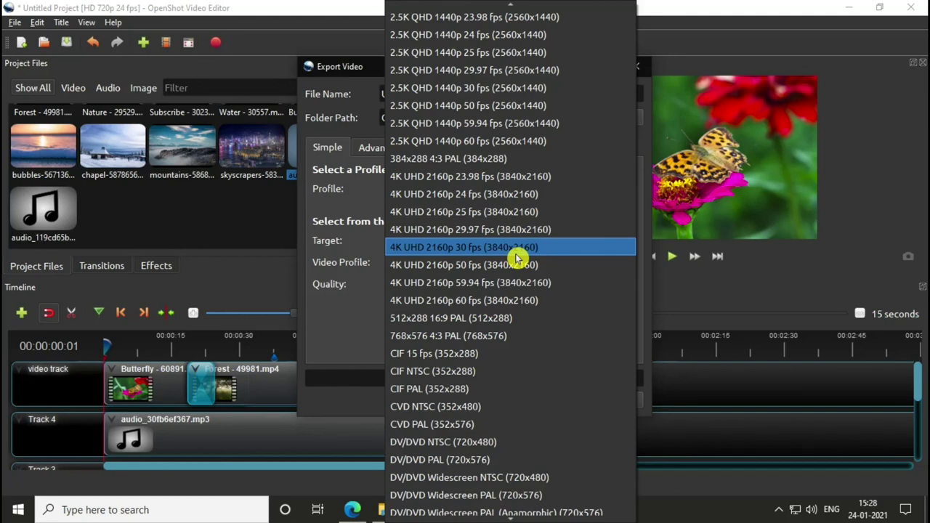
scroll(518, 258, up, 1)
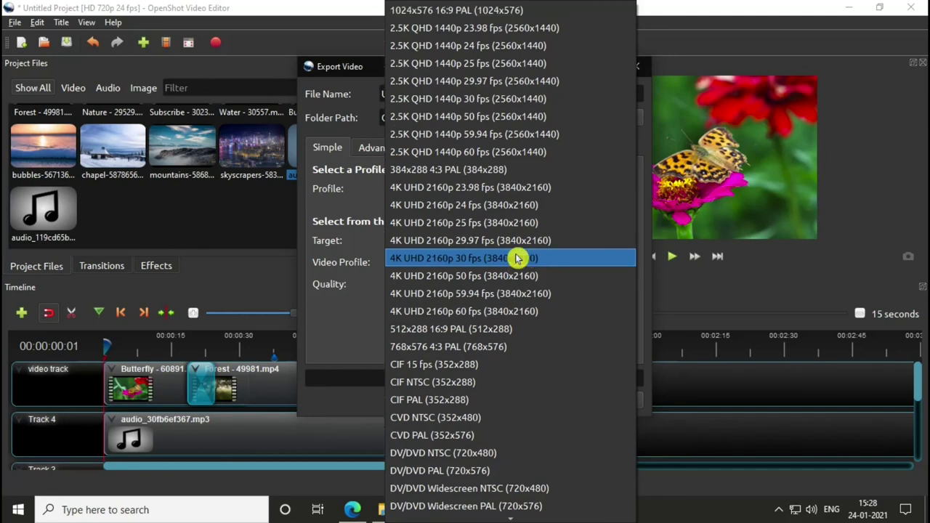
scroll(517, 259, down, 5)
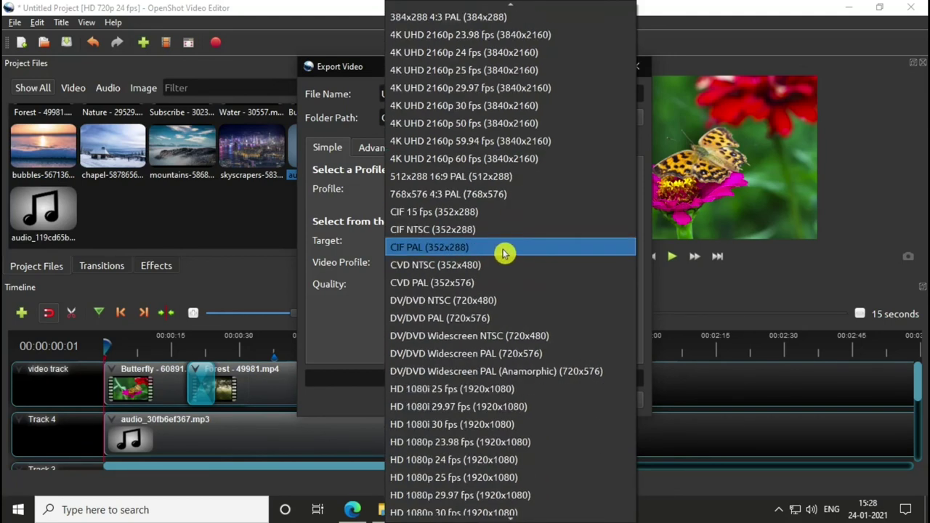
scroll(527, 173, down, 1)
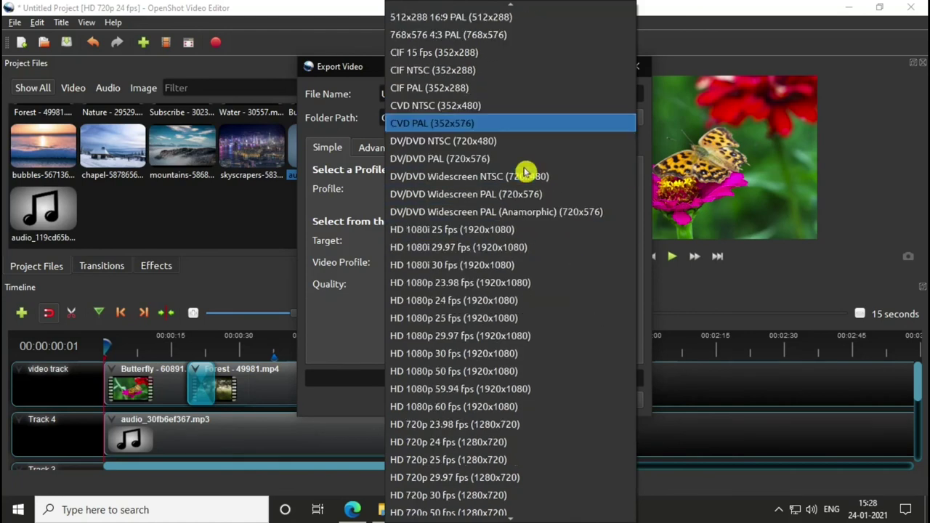
scroll(526, 171, down, 1)
scroll(526, 172, down, 1)
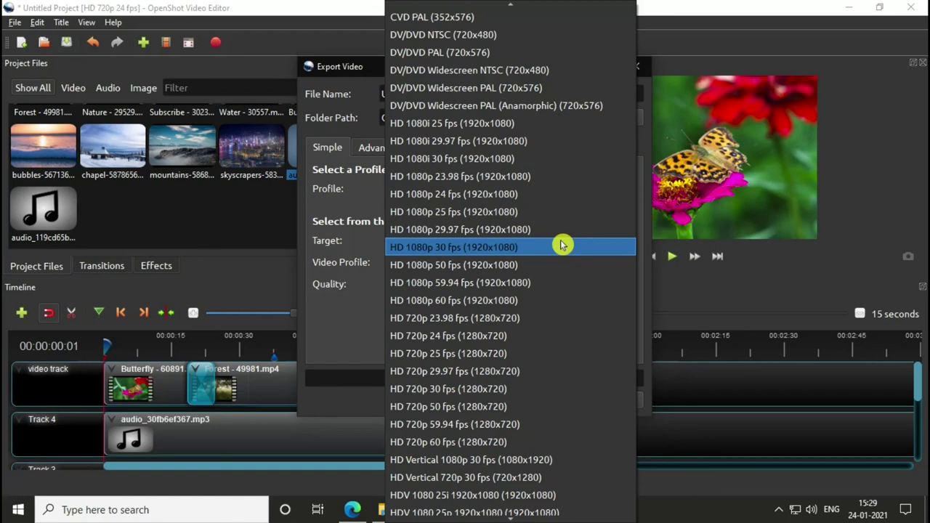
click(560, 249)
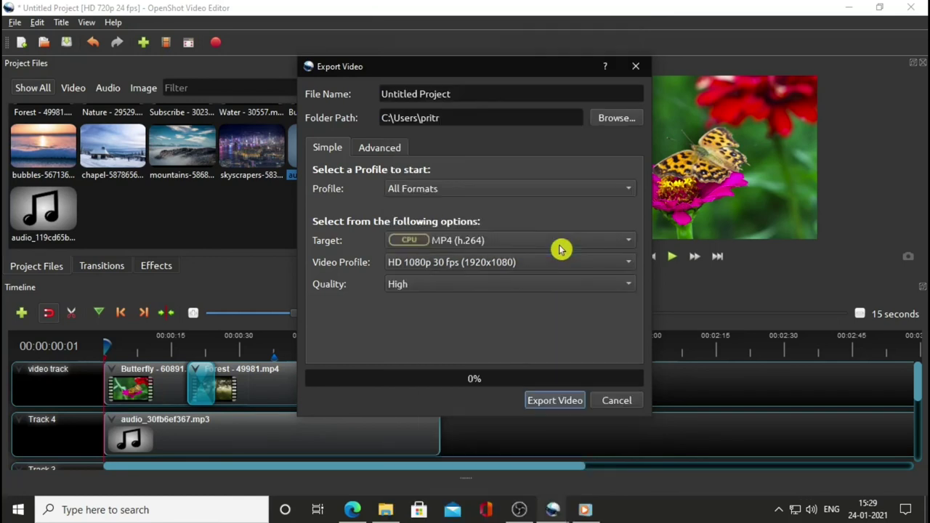
Step: Review the export quality choices, keep High and close the export settings without exporting
click(552, 289)
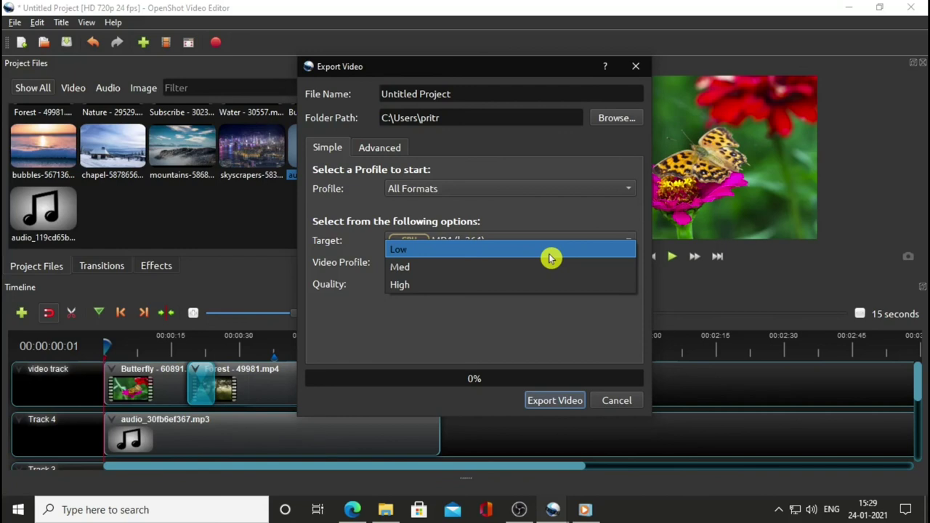
click(548, 291)
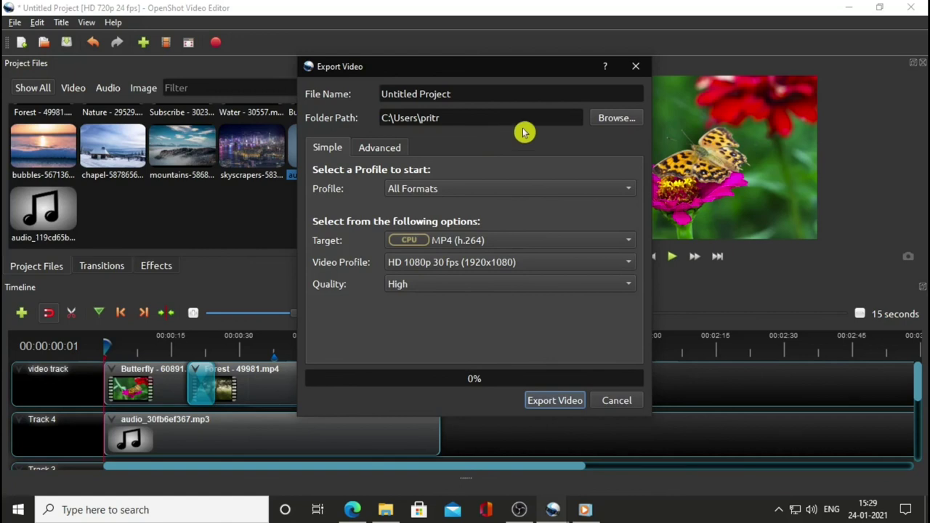
click(637, 70)
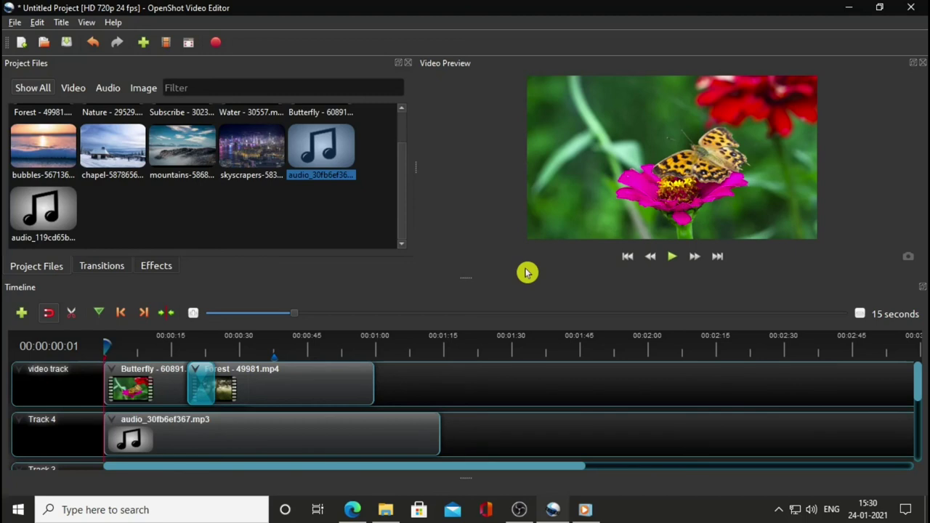
click(411, 413)
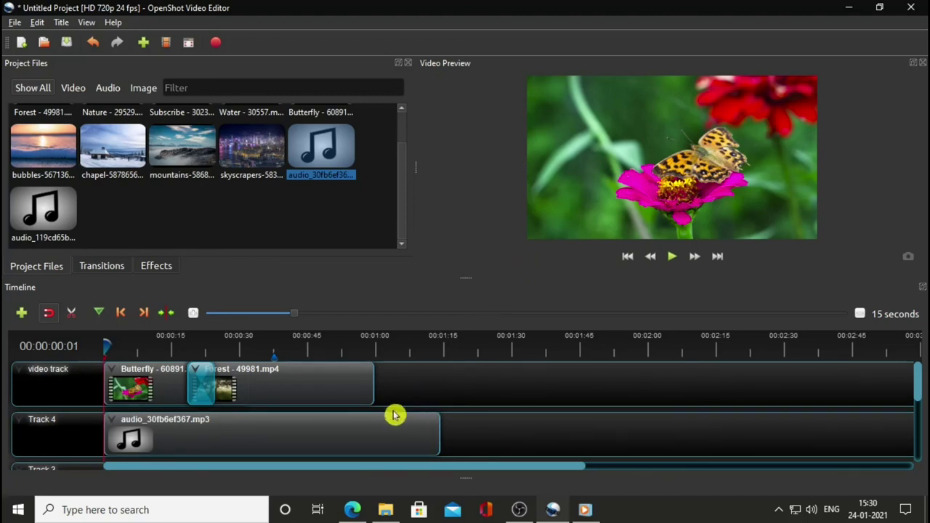